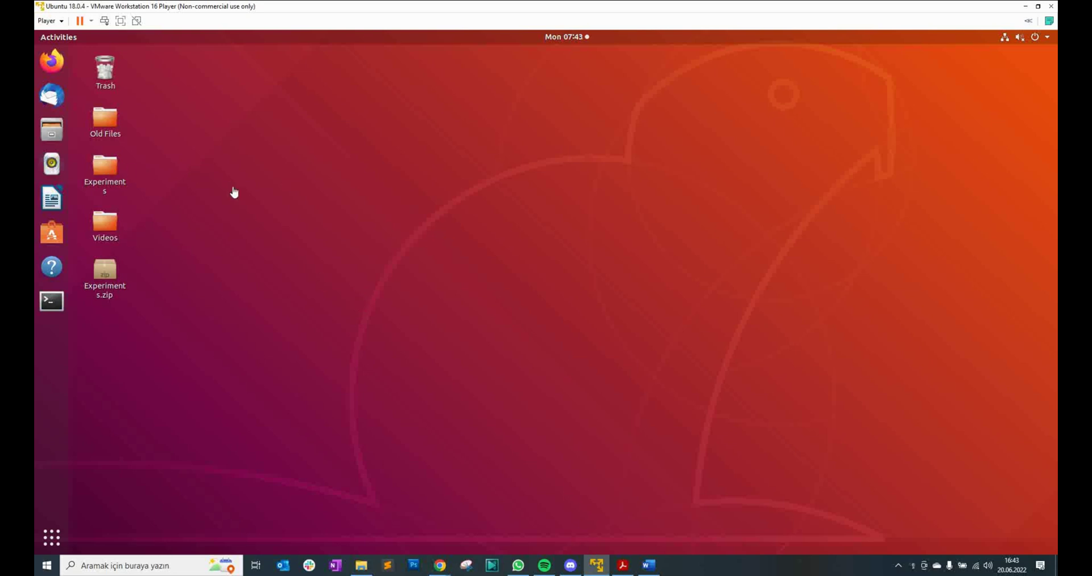
Browse Experiments/hello-flood/with-malicious/motes in Files, then close that window.
click(101, 175)
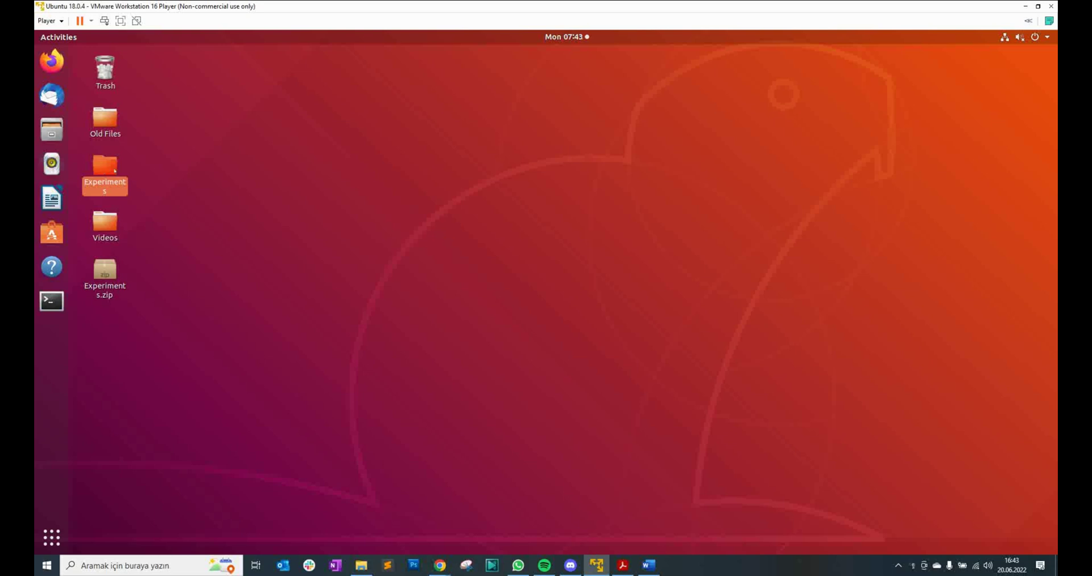
double_click(102, 171)
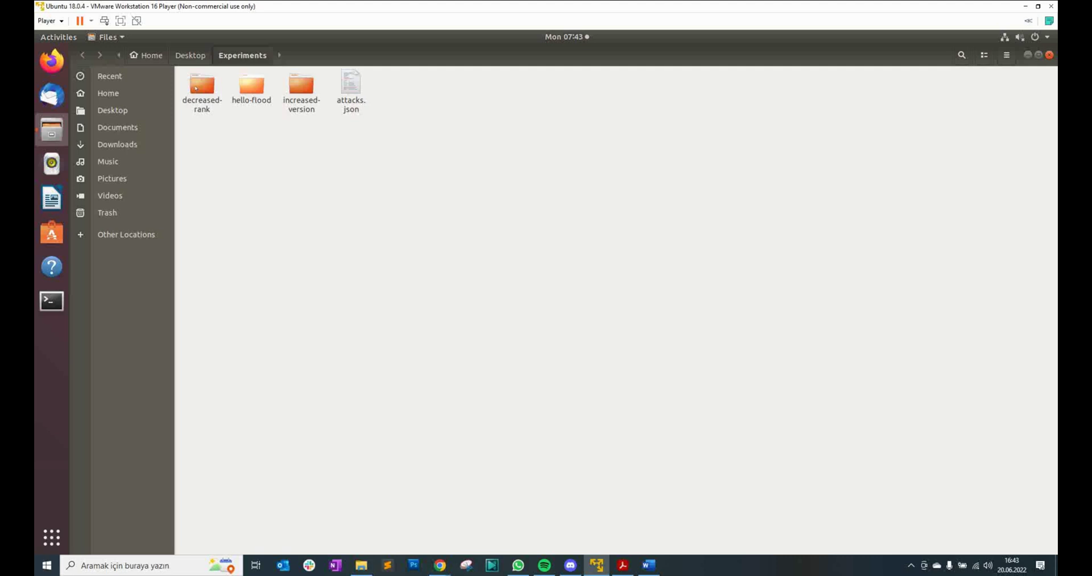
double_click(255, 88)
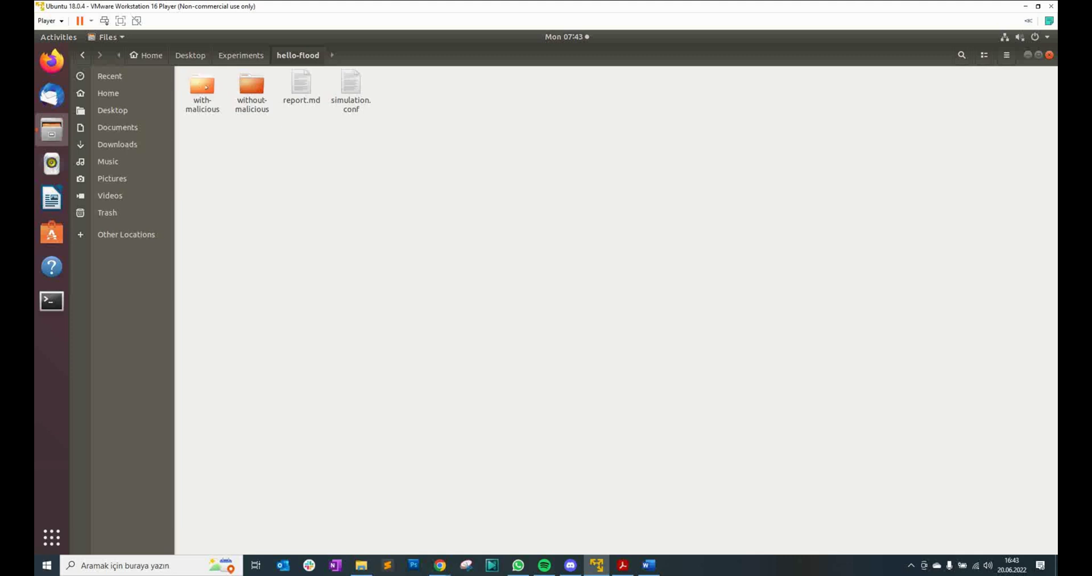
double_click(203, 85)
double_click(251, 86)
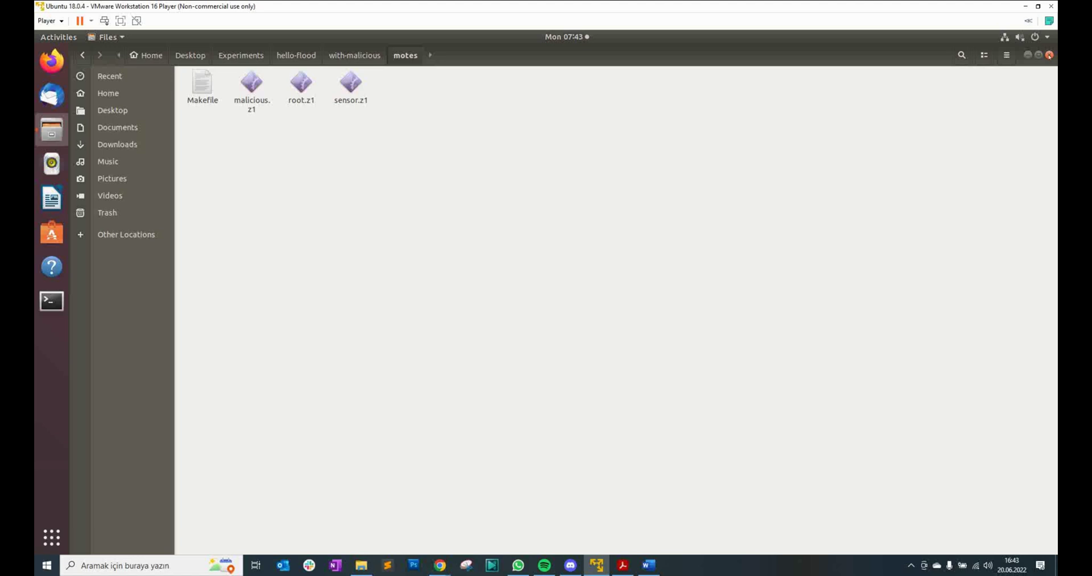
click(1049, 55)
Open a terminal and change into contiki-ng/tools/cooja.
click(43, 304)
drag(331, 136, 524, 135)
key(Up)
key(Up)
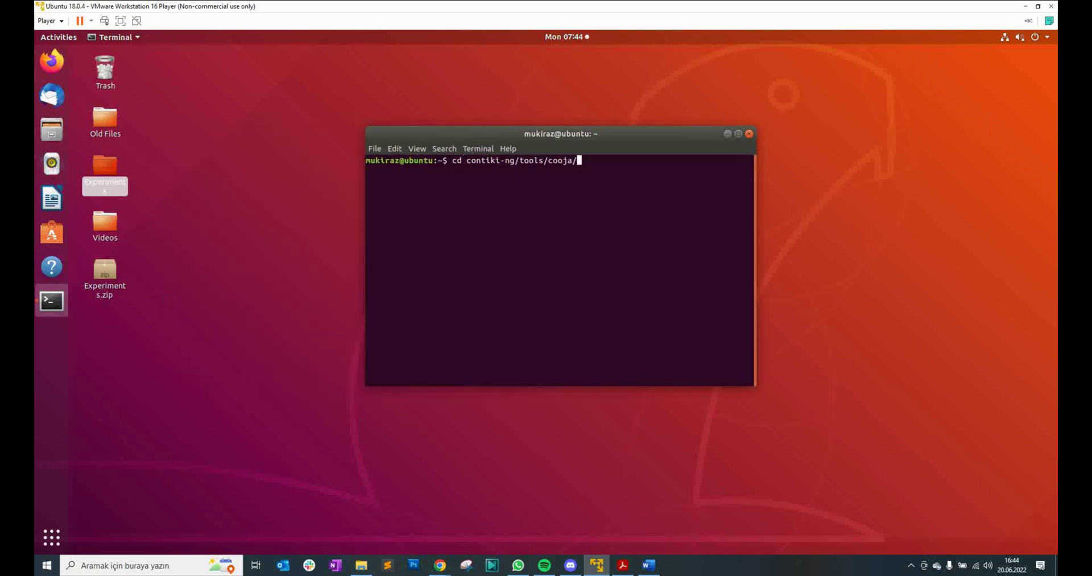
mouse_move(466, 161)
mouse_down()
mouse_move(750, 160)
mouse_move(466, 160)
mouse_up()
key(Return)
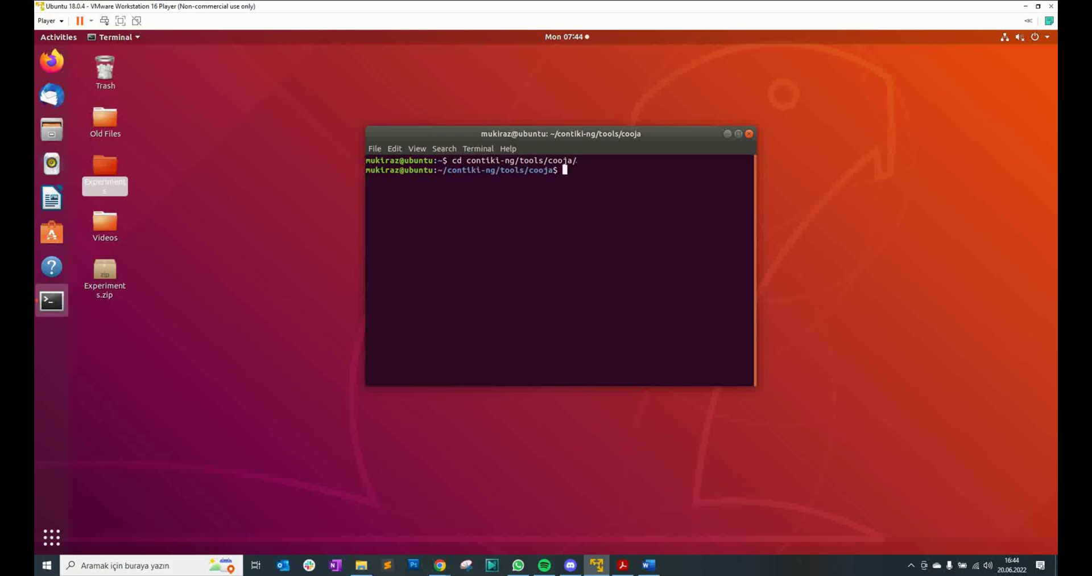
Run sudo ant run big-mem with the account password to build and launch Cooja.
key(Up)
key(Up)
drag(646, 148, 598, 120)
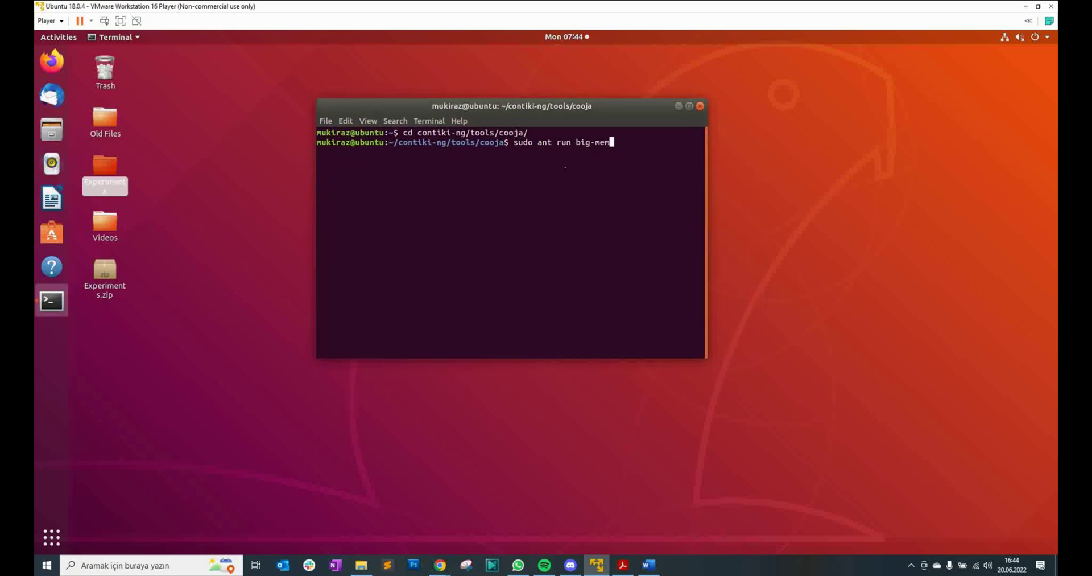
drag(575, 142, 611, 142)
click(618, 142)
double_click(607, 141)
click(627, 151)
key(Return)
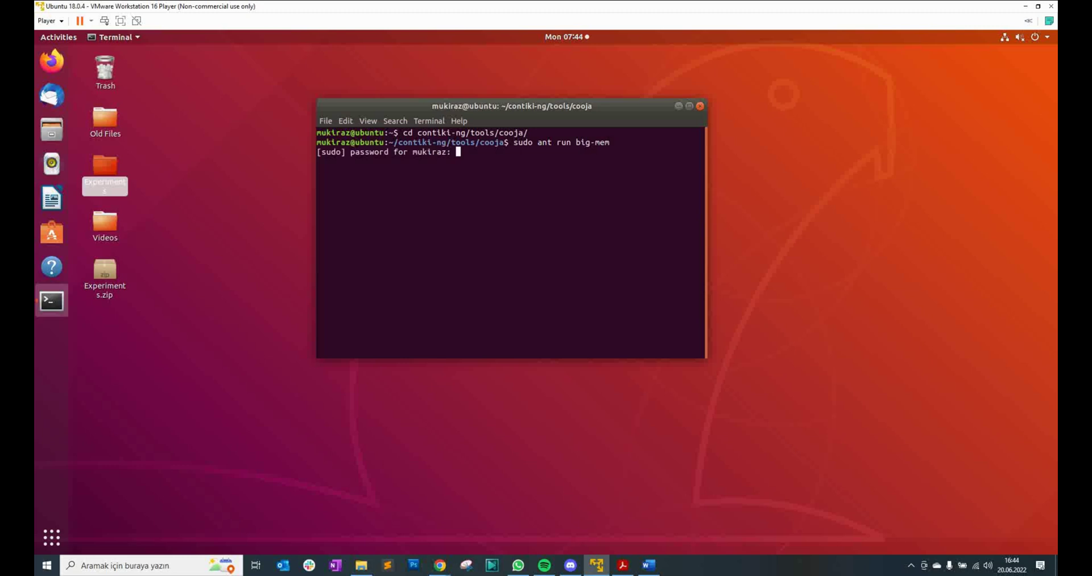
key(Return)
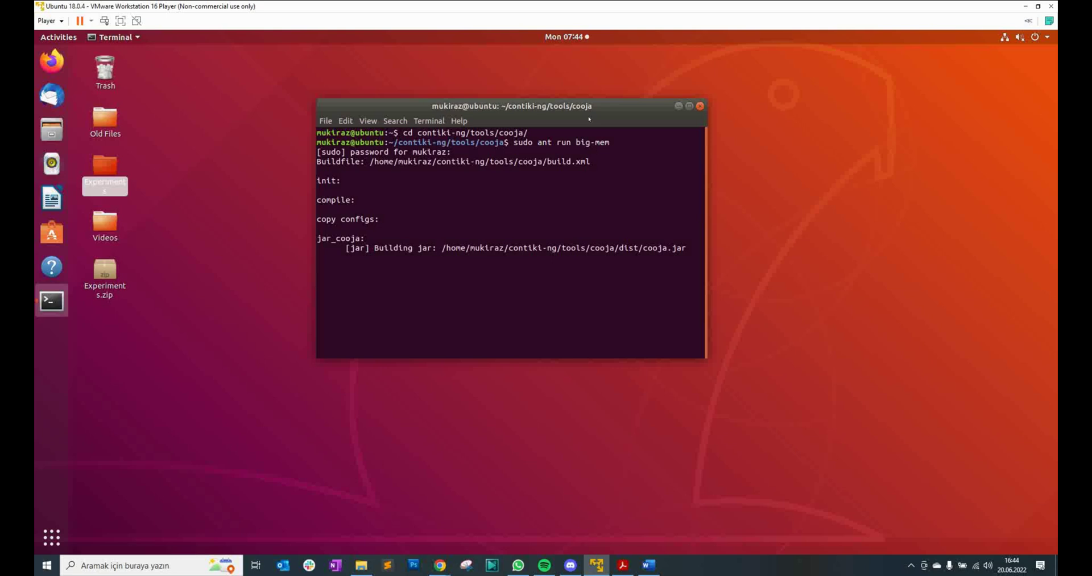
drag(589, 119, 592, 96)
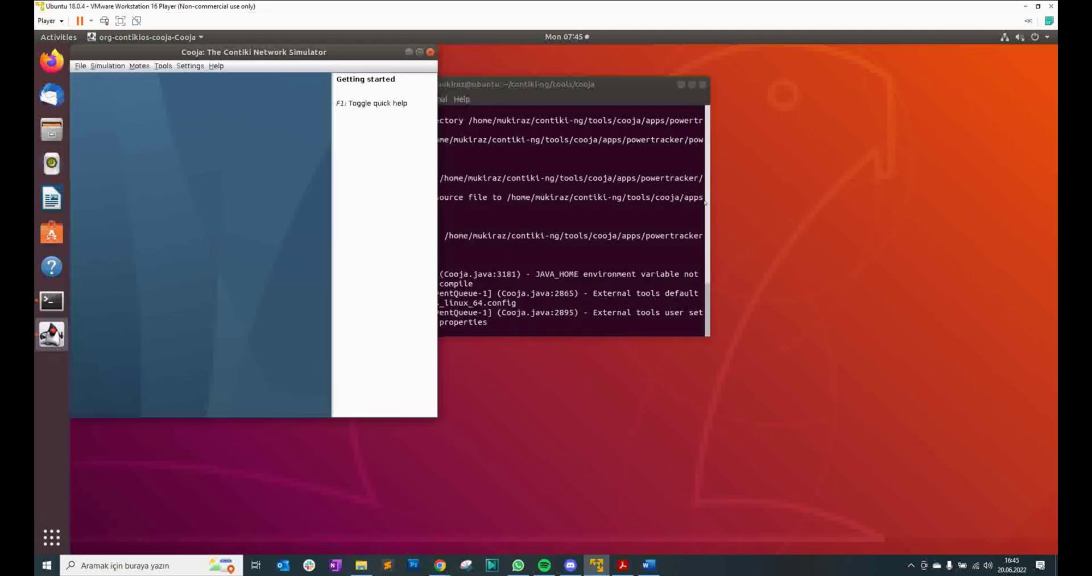
Snap Cooja to the right half of the screen and open Files at Home.
key(super+Right)
click(51, 130)
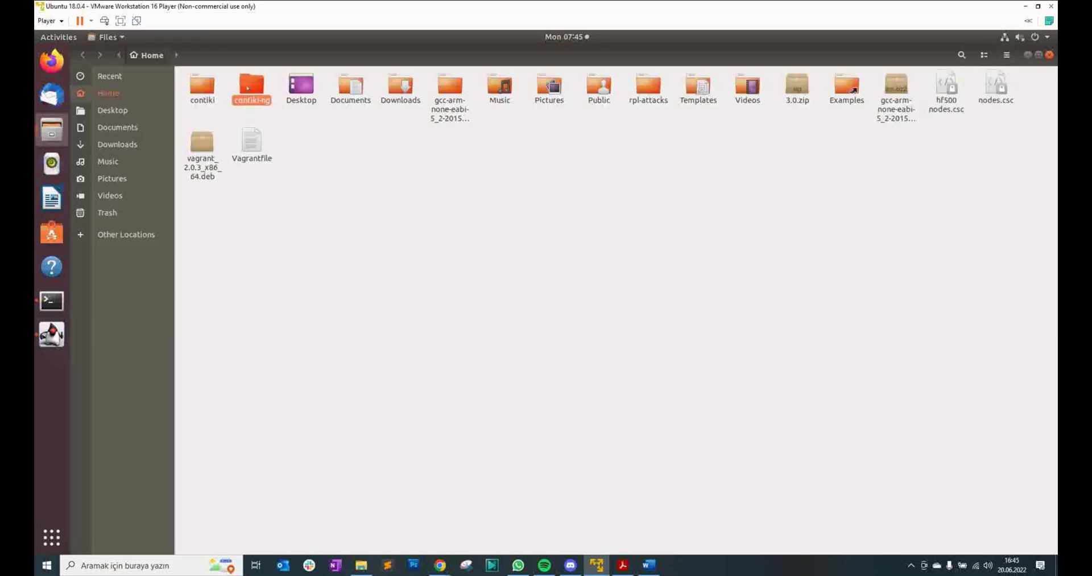
Navigate Files through contiki-ng, tools and cooja into the build folder.
double_click(251, 87)
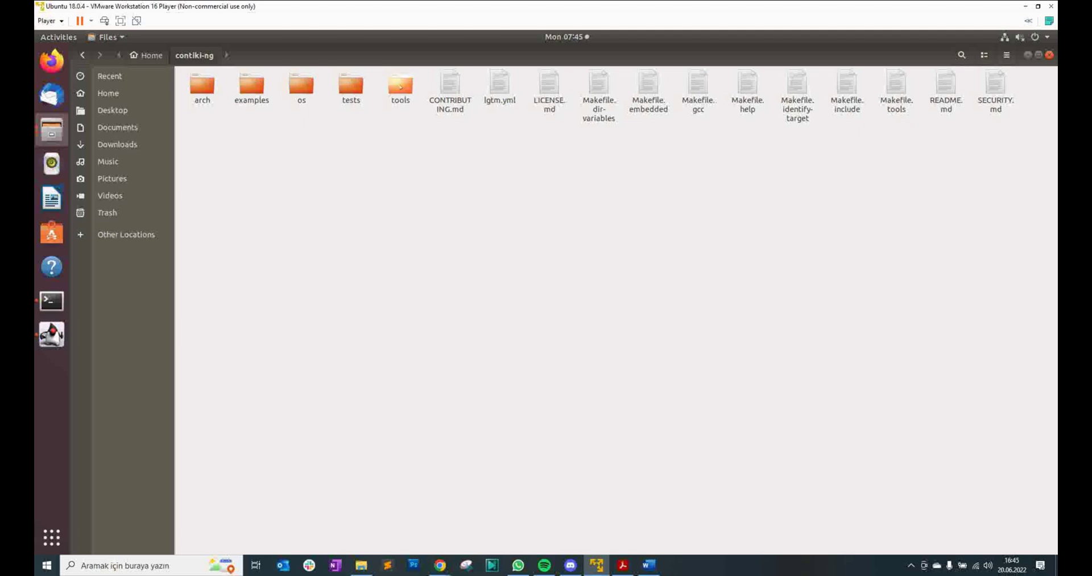
double_click(401, 85)
double_click(357, 85)
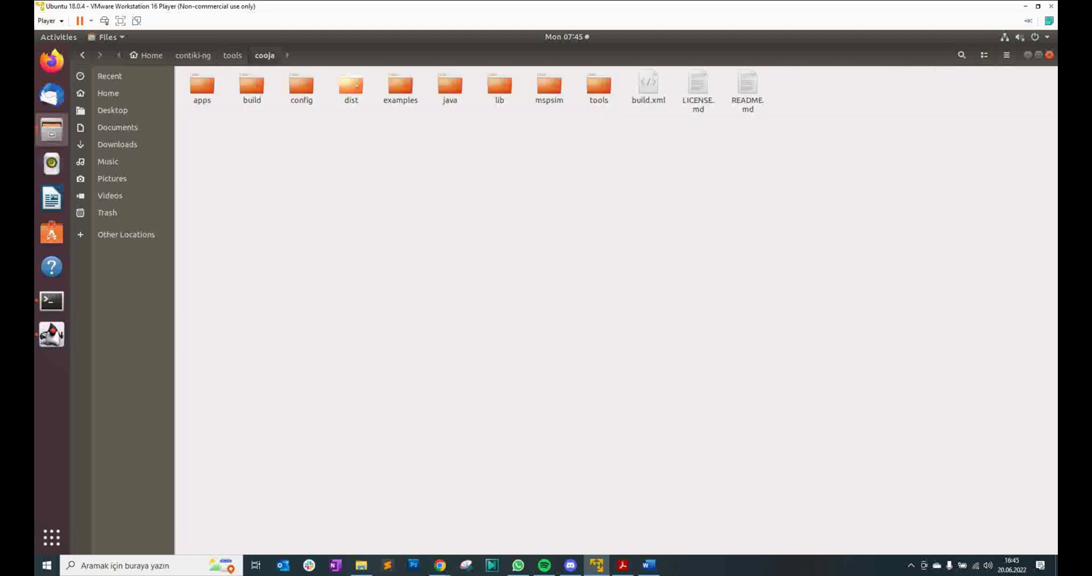
double_click(250, 86)
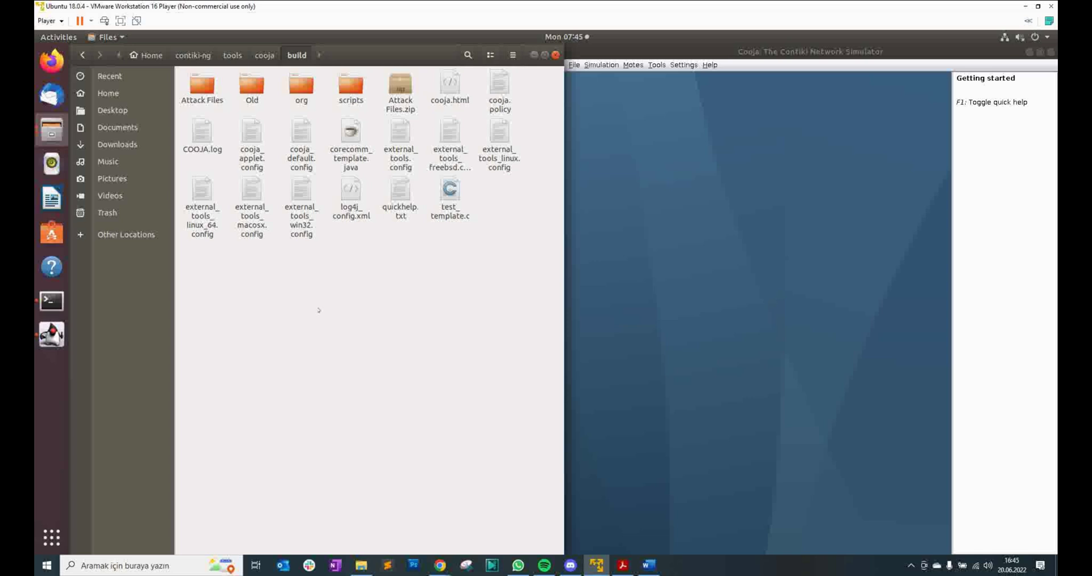
Start a new simulation and enter HF-1R10N as its name.
click(712, 52)
click(574, 64)
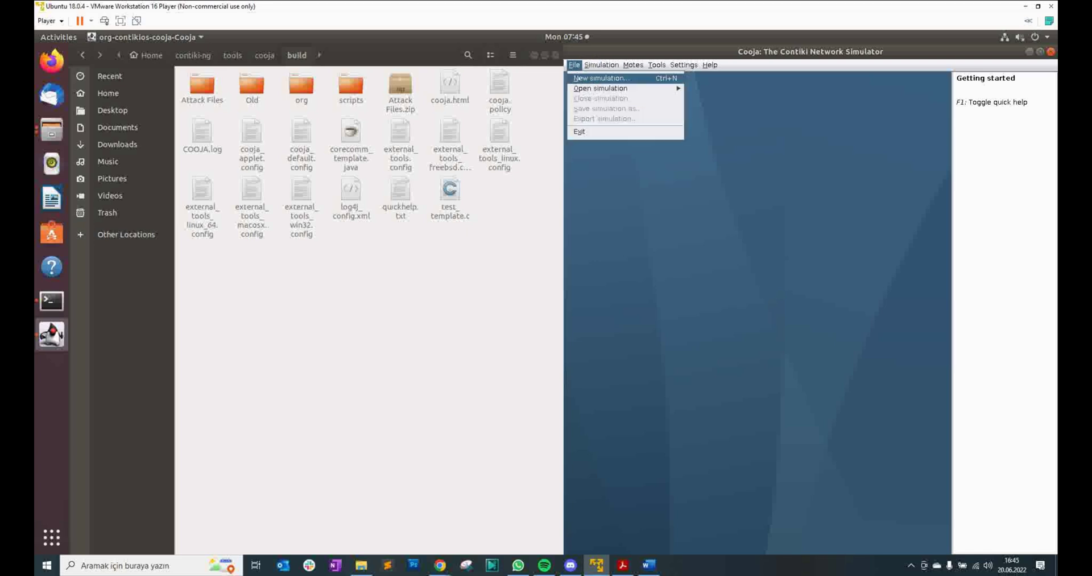
click(579, 78)
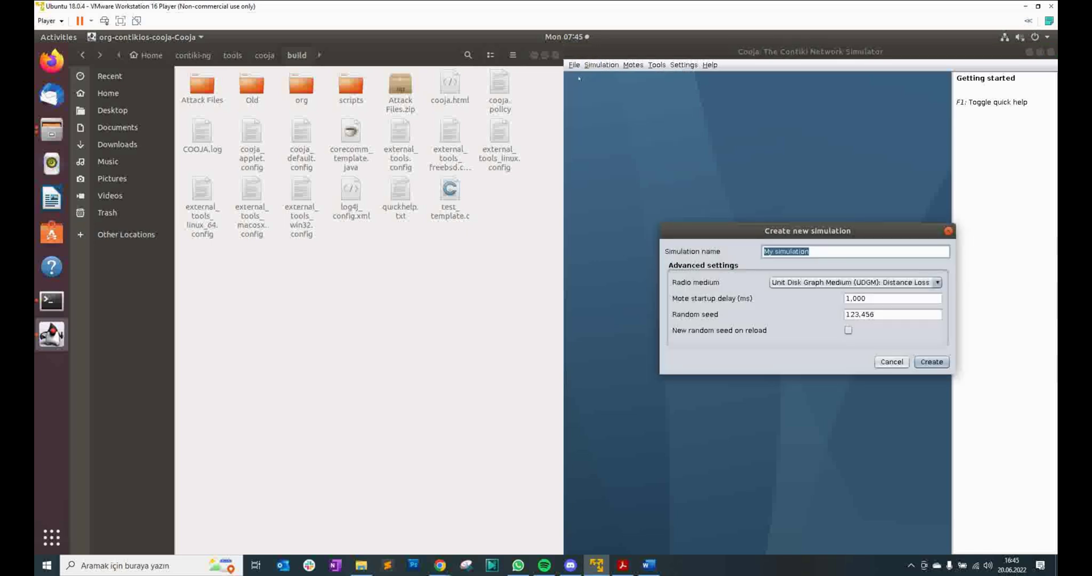
text(HF)
key(BackSpace)
key(BackSpace)
text(DR)
key(BackSpace)
key(BackSpace)
text(V)
key(BackSpace)
text(HF-1R10N)
Check the HF-1R10N name and create the simulation with default UDGM settings.
drag(781, 251, 773, 251)
click(784, 251)
drag(781, 251, 803, 250)
click(806, 248)
click(936, 362)
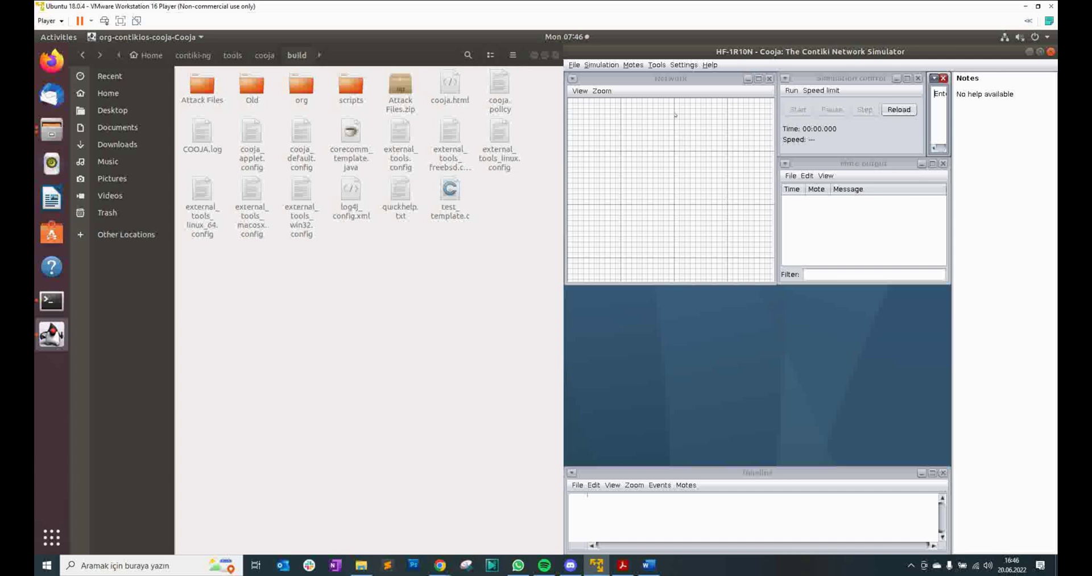
Start a new Z1 mote type with the description root.
key(alt+m)
mouse_move(641, 77)
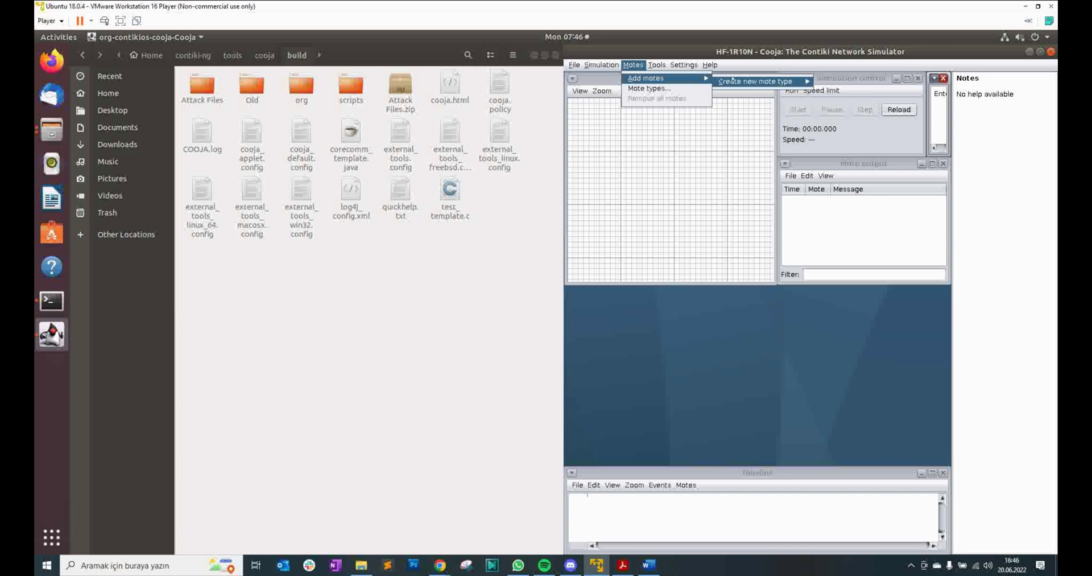
mouse_move(733, 80)
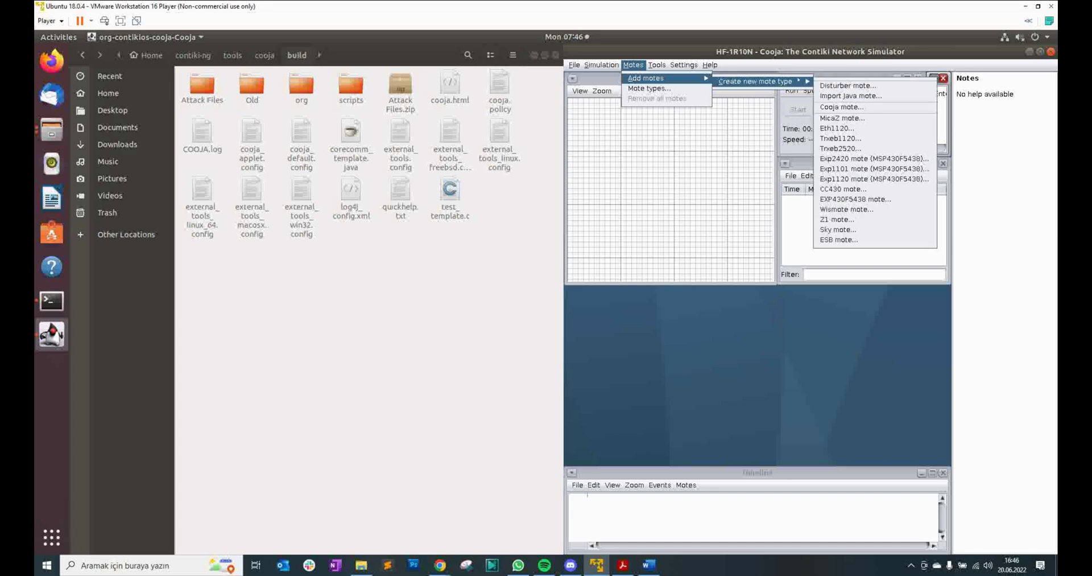
click(838, 220)
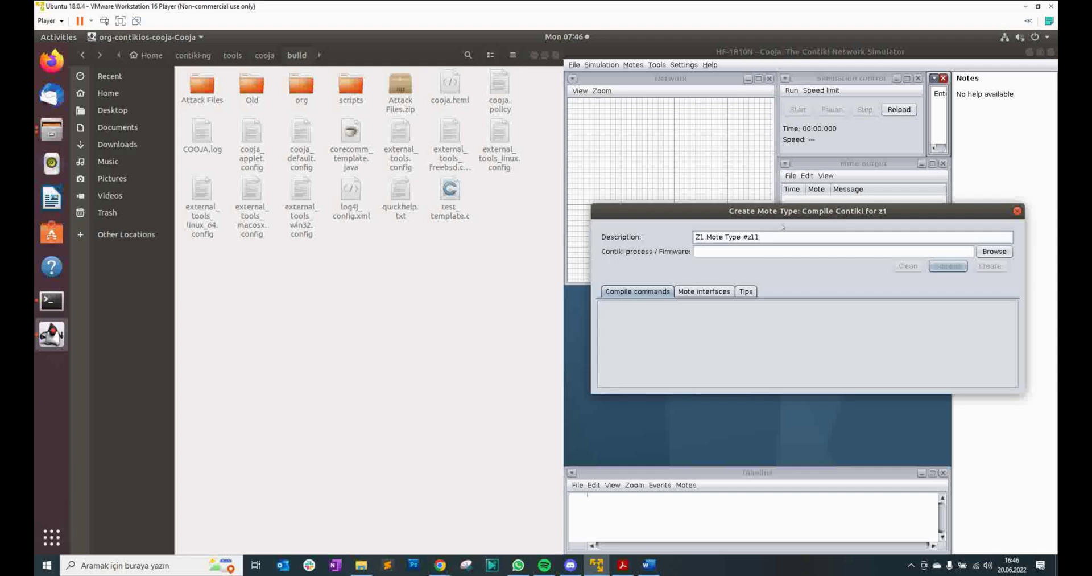
drag(769, 231, 694, 234)
text(root)
Open the firmware file browser and navigate up to the home folder.
click(994, 251)
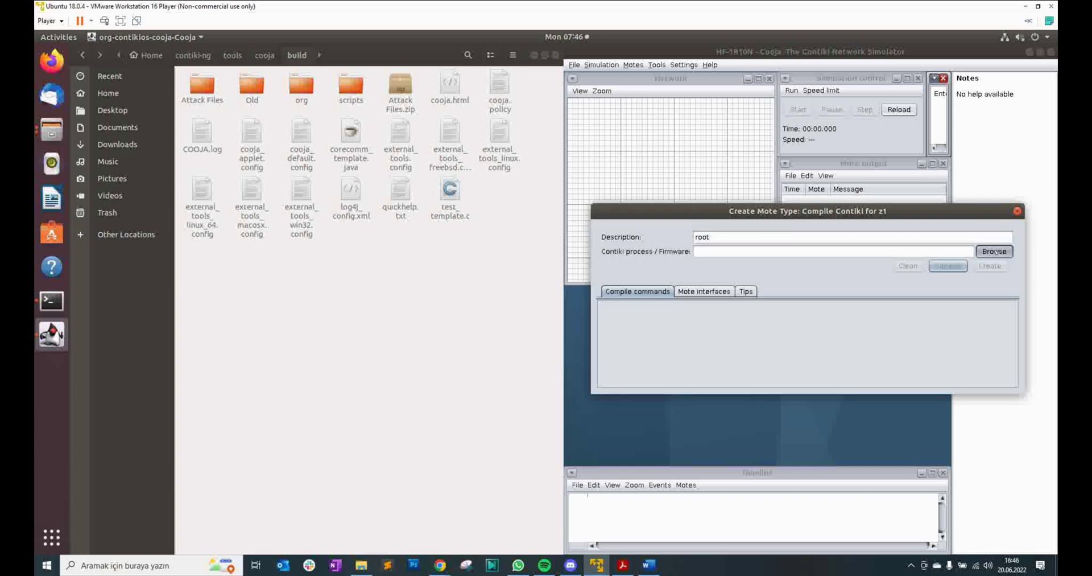
click(822, 238)
click(821, 238)
click(821, 237)
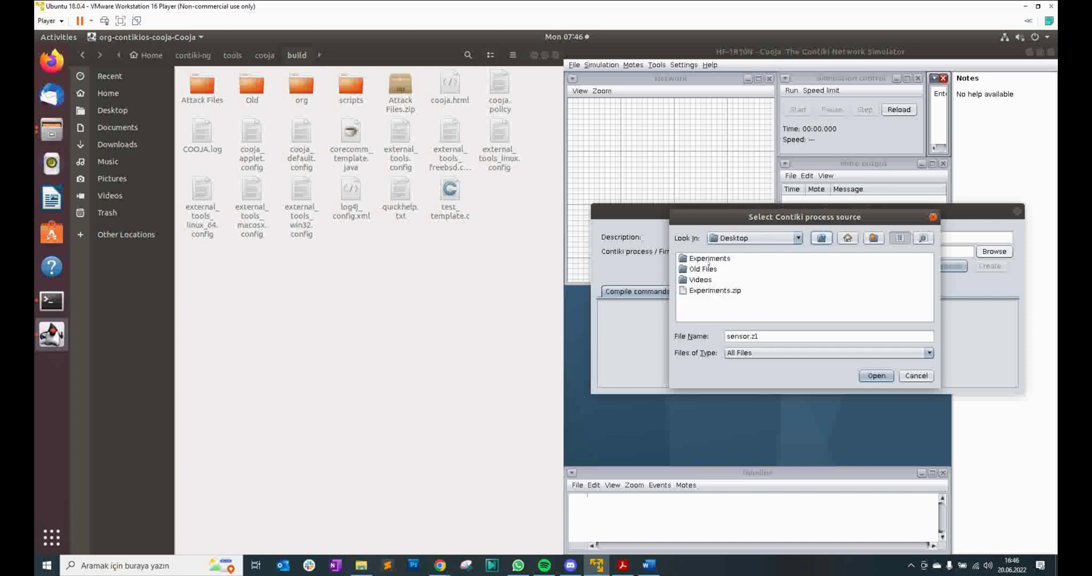
double_click(709, 259)
click(822, 237)
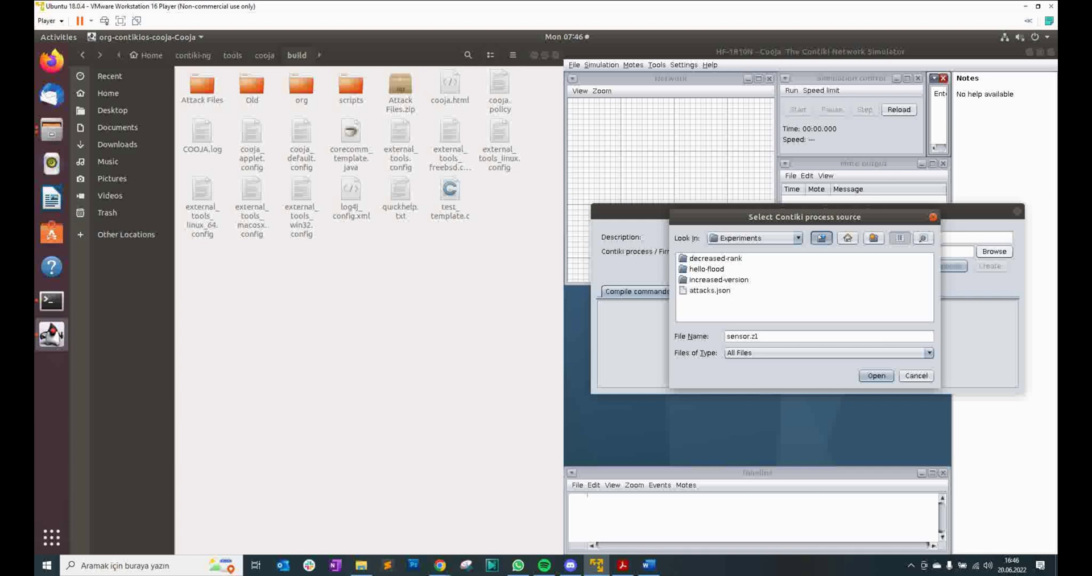
click(821, 238)
Select root.z1 from Desktop/Experiments/hello-flood/with-malicious/motes as the firmware.
double_click(704, 279)
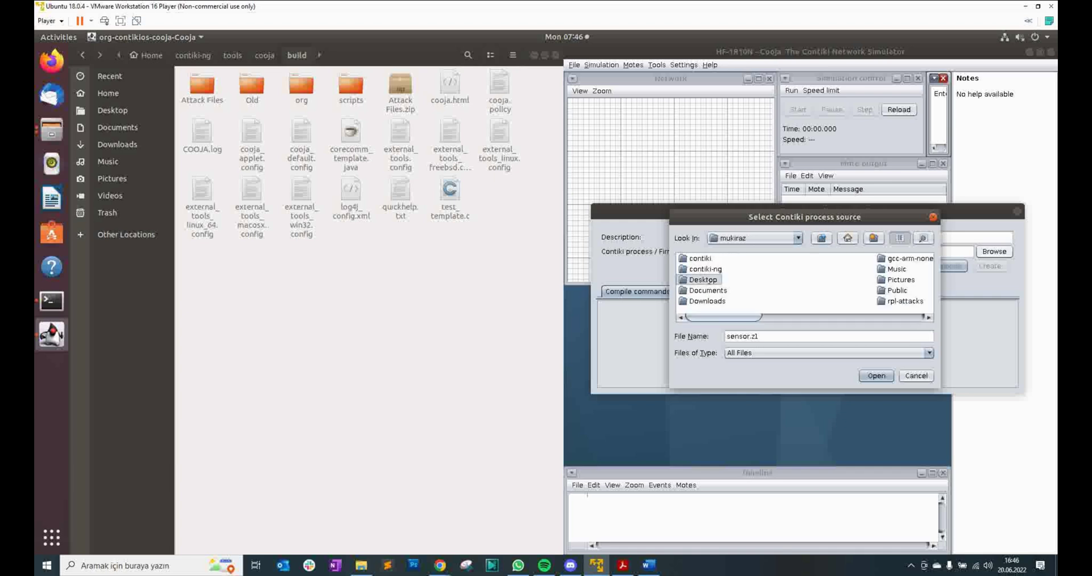
double_click(711, 259)
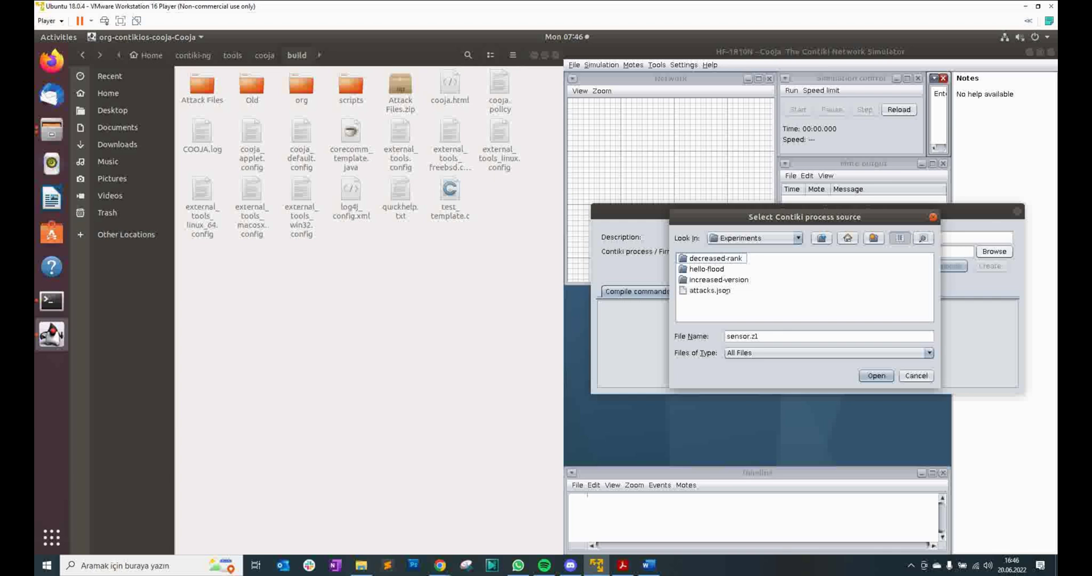
double_click(715, 269)
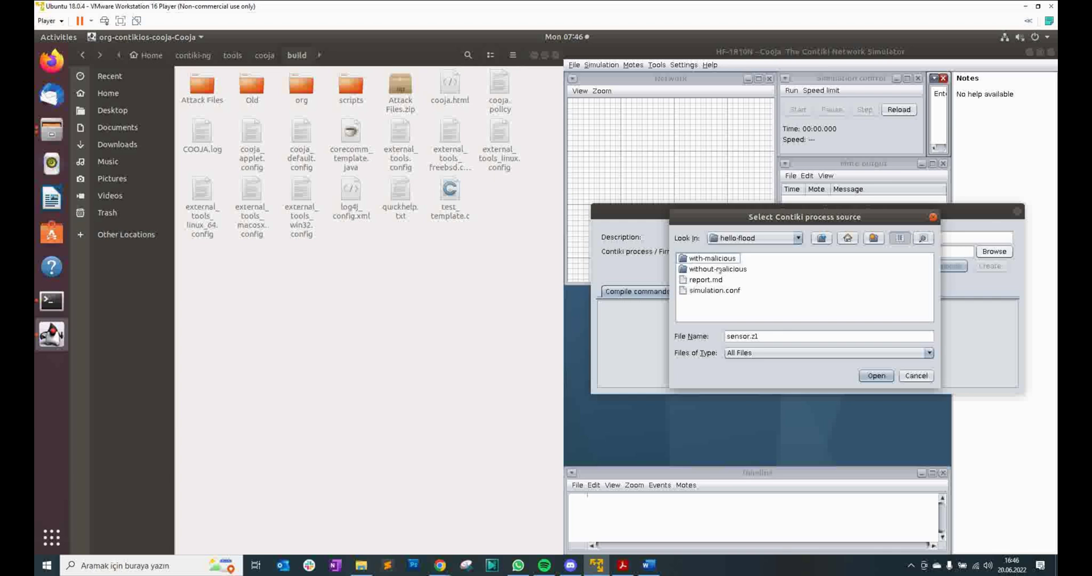
double_click(719, 259)
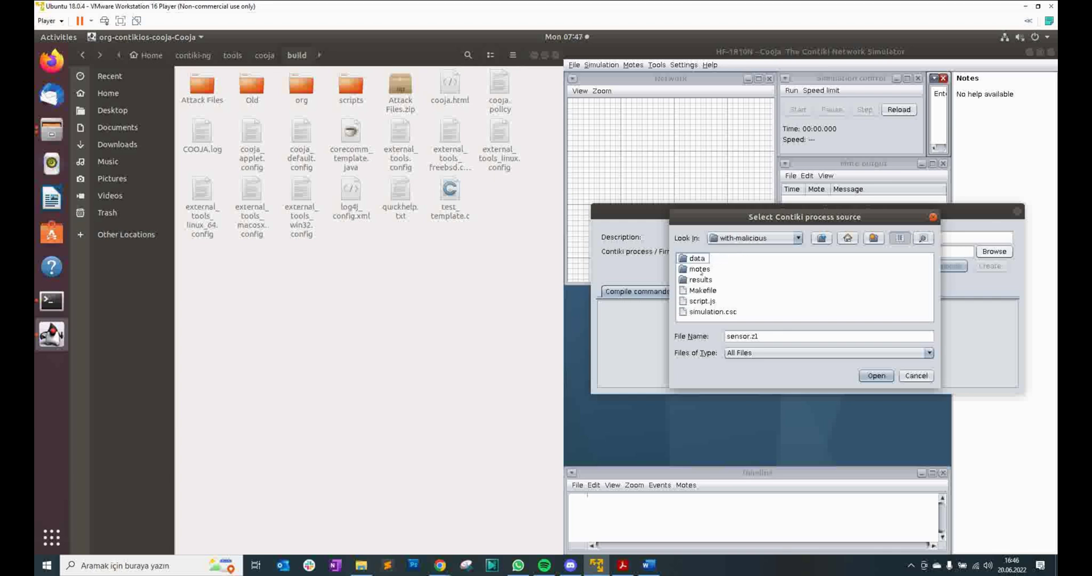
double_click(699, 269)
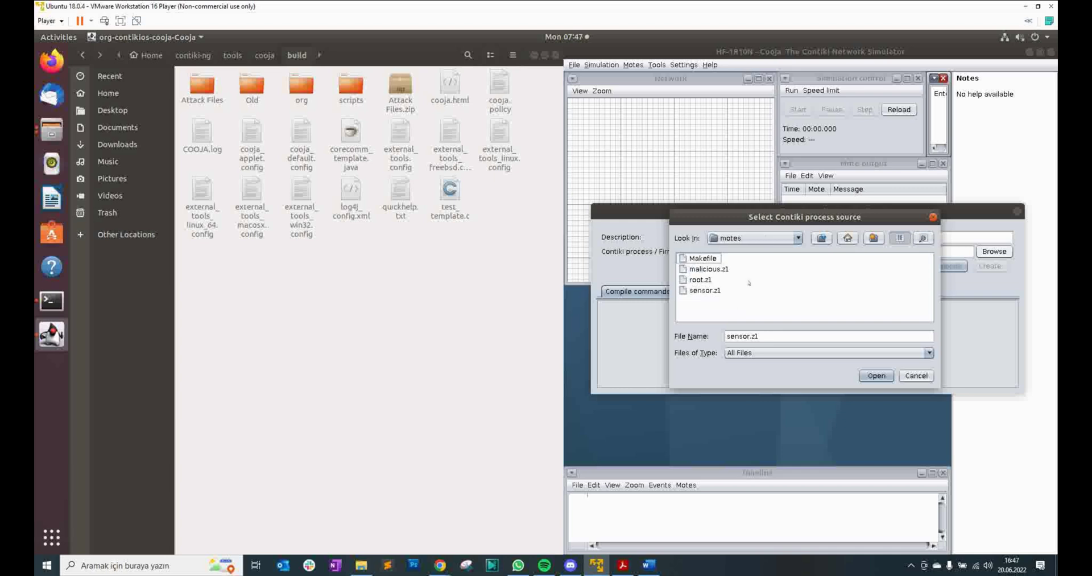
click(700, 279)
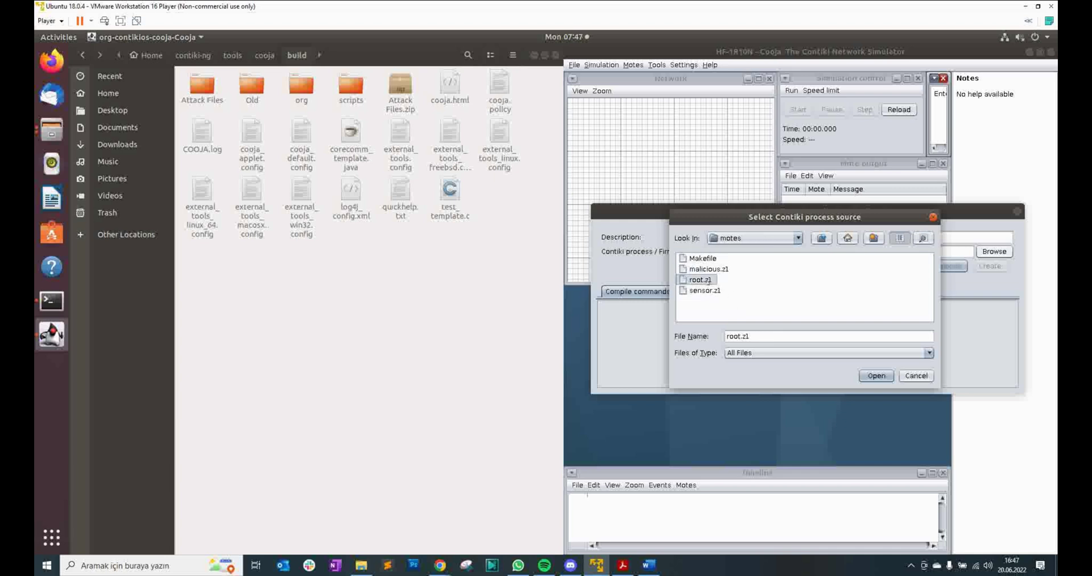
click(876, 375)
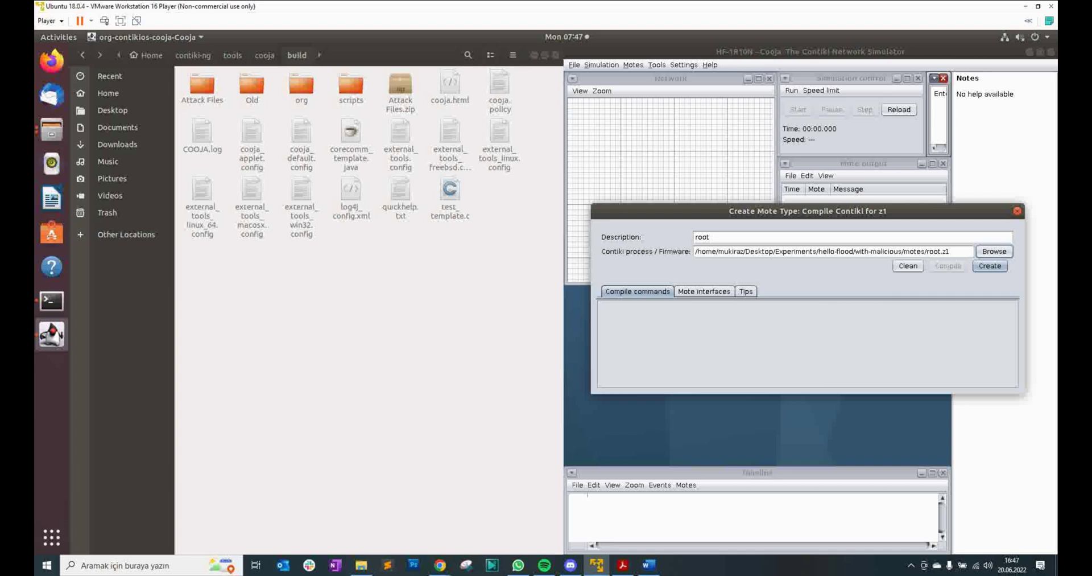
Create the root mote type, add one root mote as mote 1, and reopen Motes.
click(986, 267)
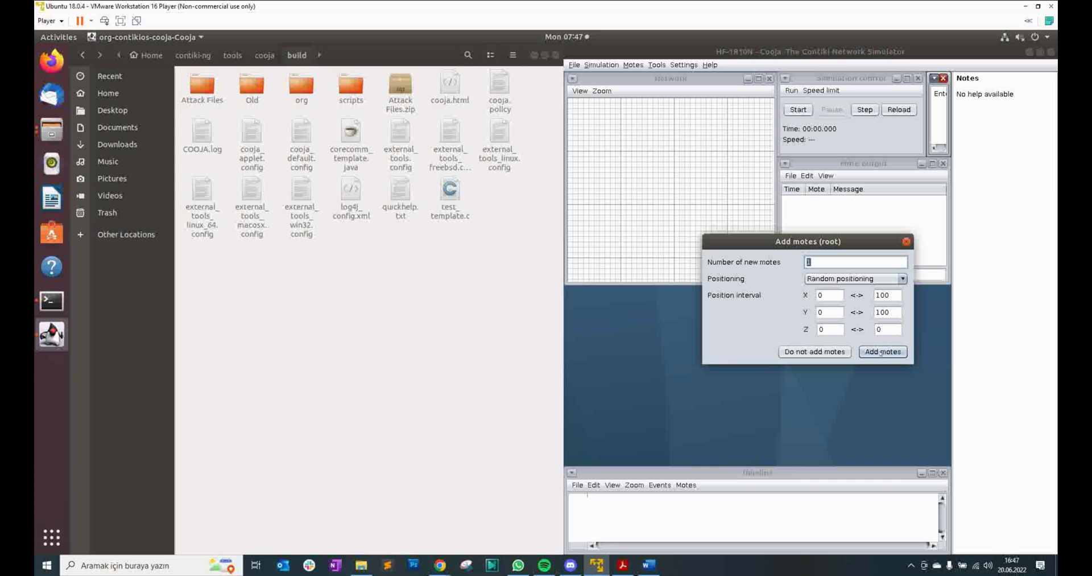
click(880, 352)
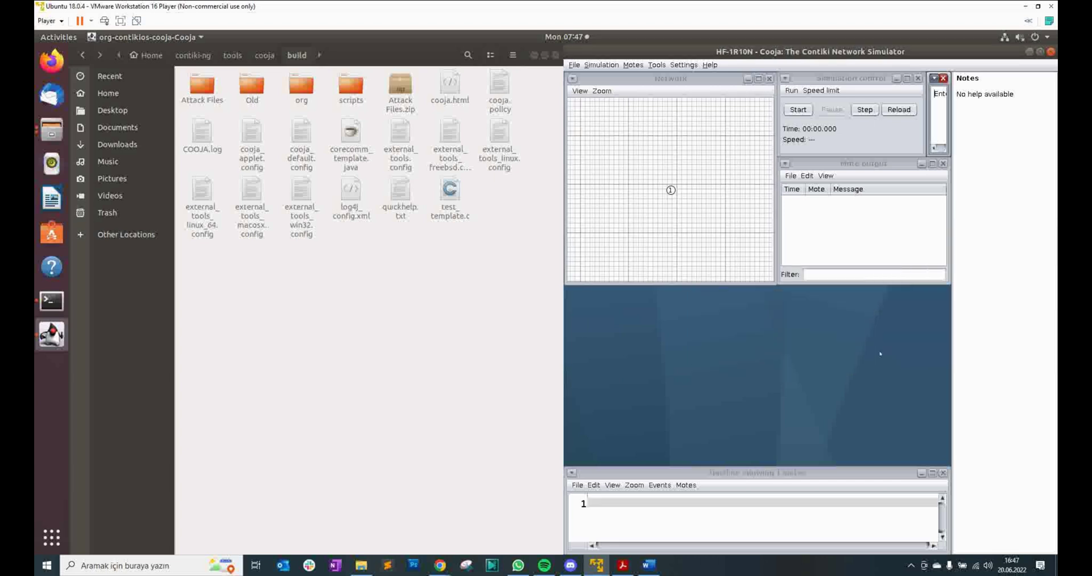
click(634, 65)
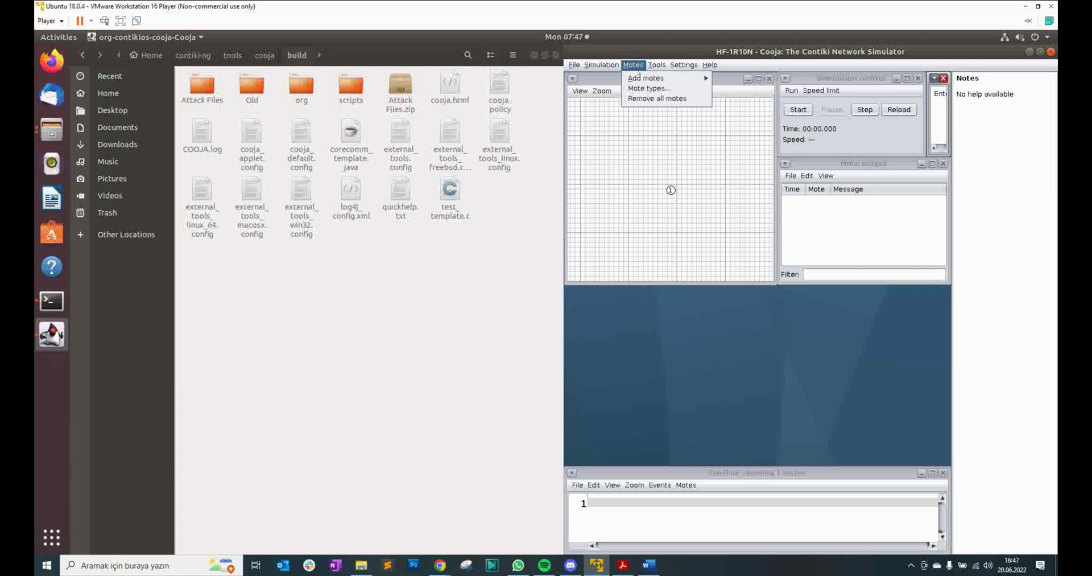
mouse_move(671, 78)
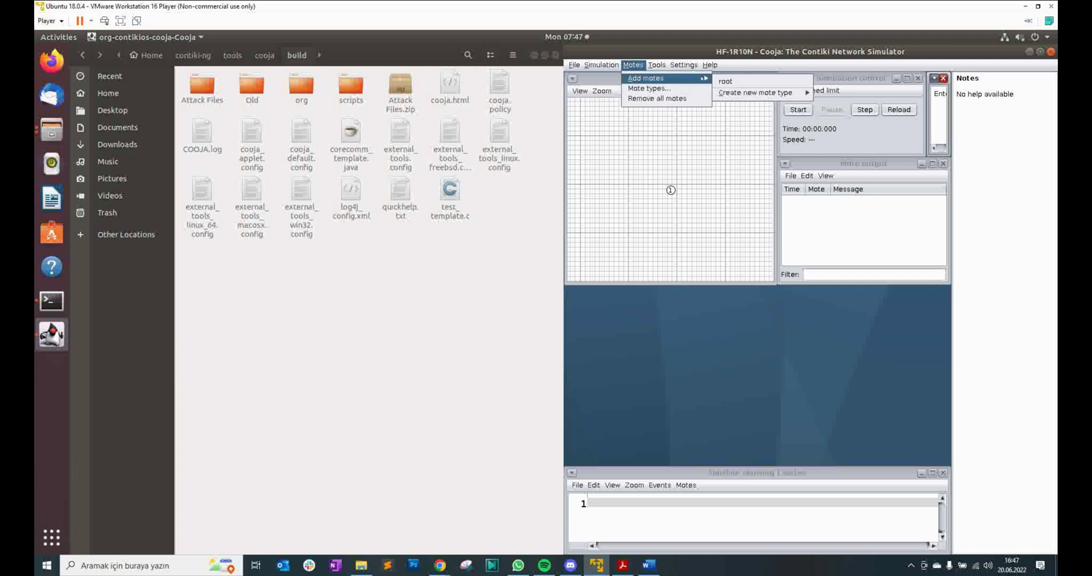
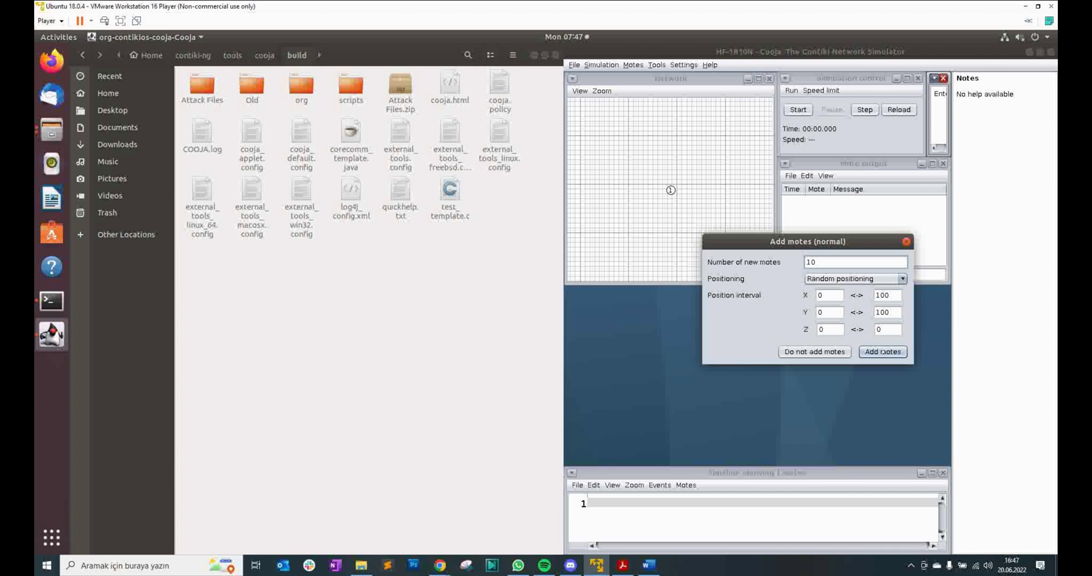
Add the 10 normal motes with Random positioning, bringing the network to 11 motes.
click(882, 351)
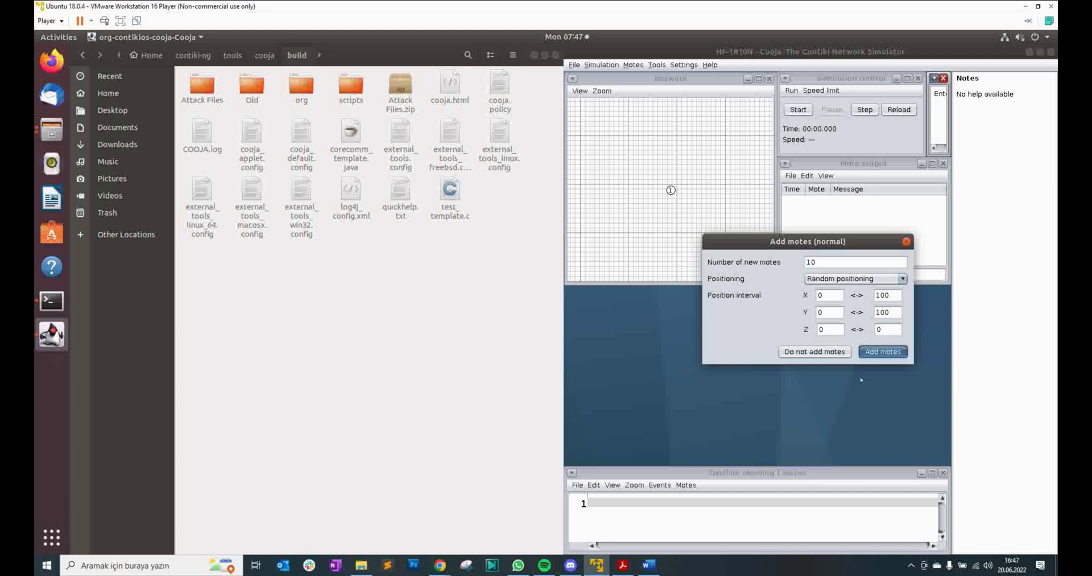
scroll(707, 182, down, 3)
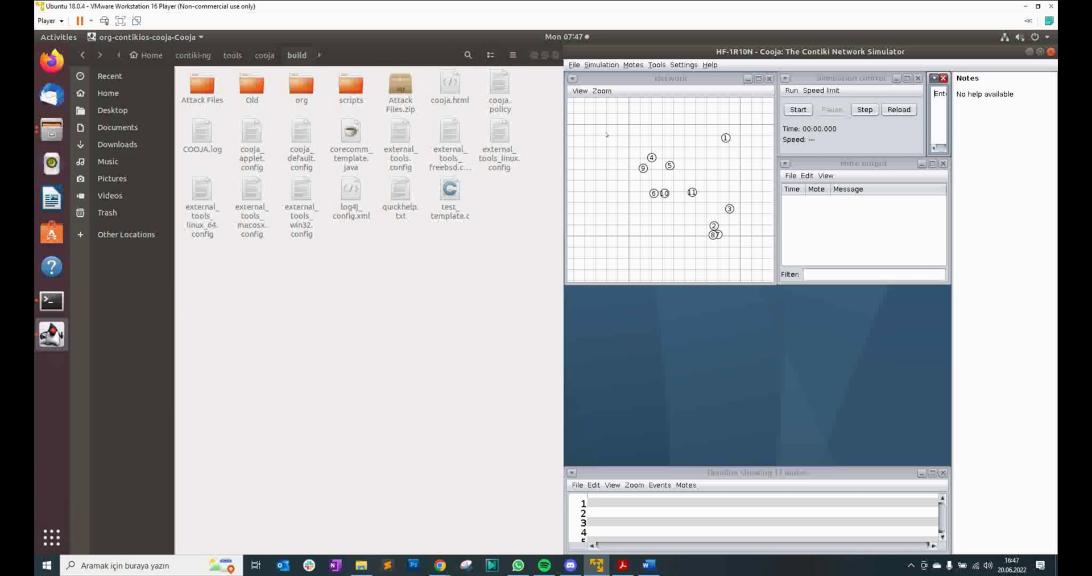
Enable the Mote type view option to colour motes by type, and recentre the network view.
click(580, 91)
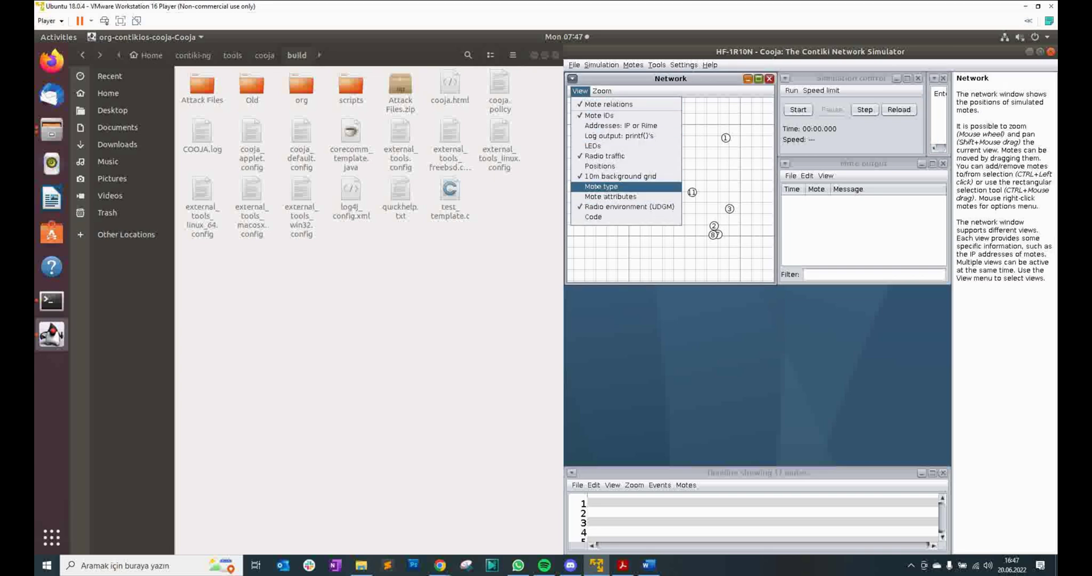
click(597, 186)
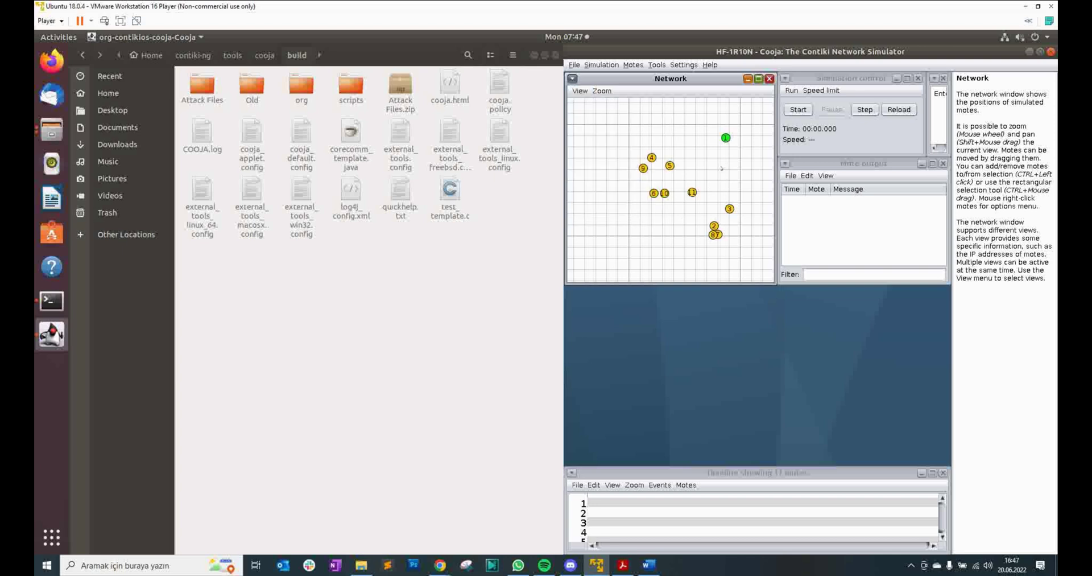
drag(726, 168, 713, 195)
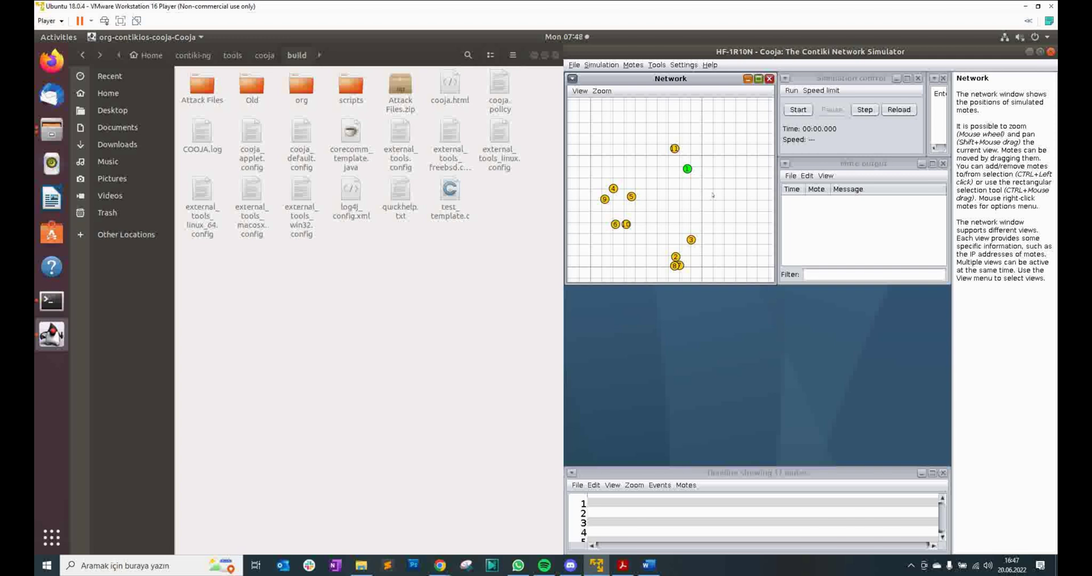
Start a new Z1 mote type and replace its default description with 'malicoious'.
click(646, 65)
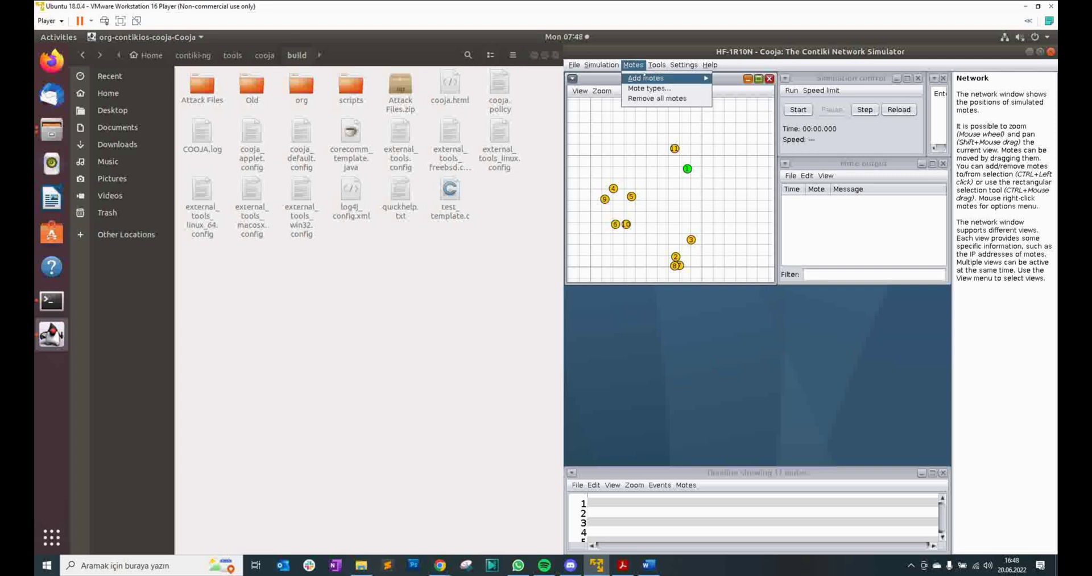
mouse_move(644, 76)
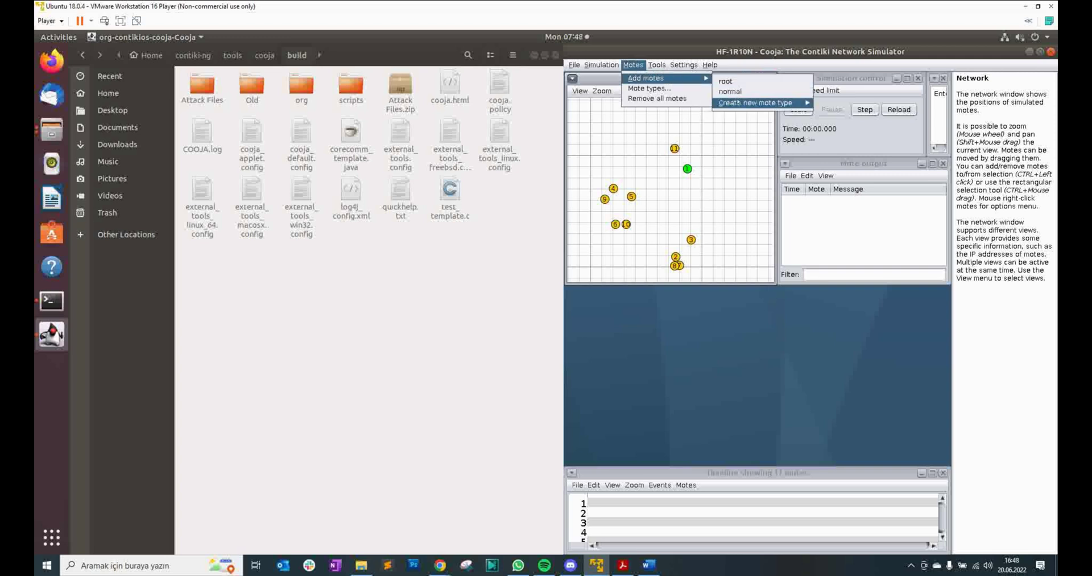
mouse_move(738, 103)
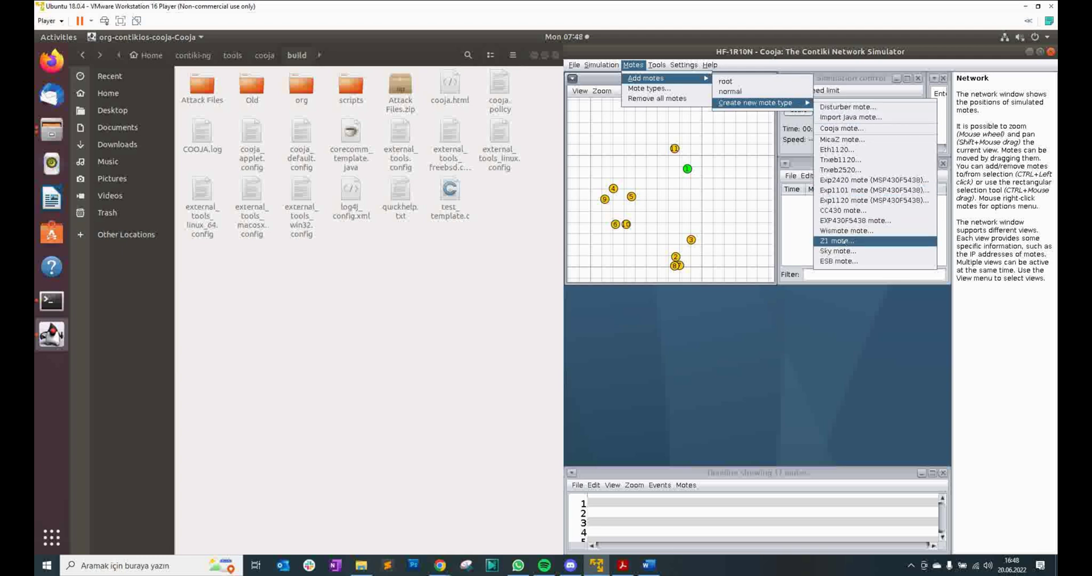
click(841, 241)
drag(789, 235, 694, 228)
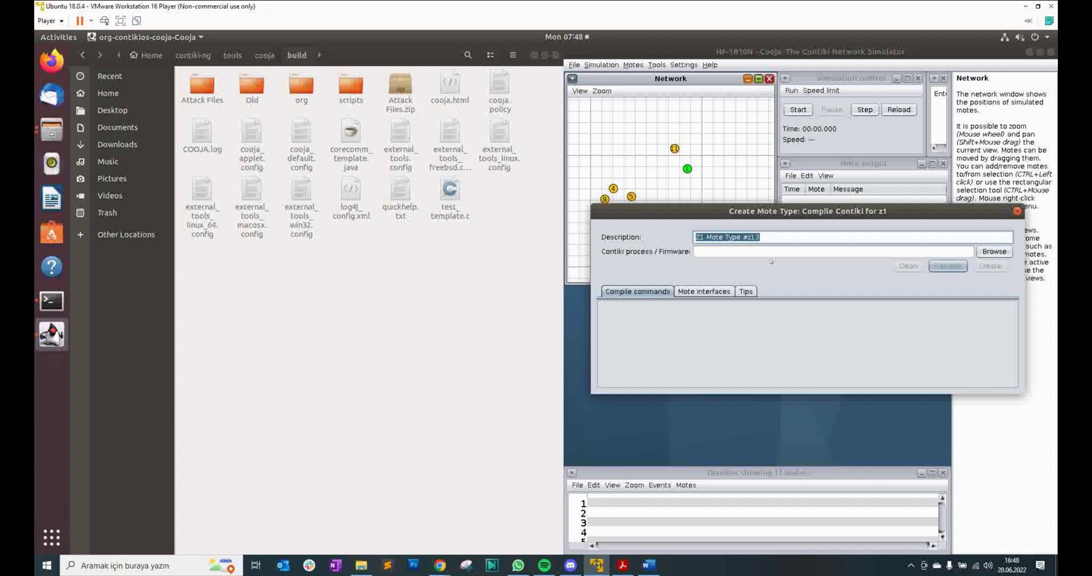
text(malico)
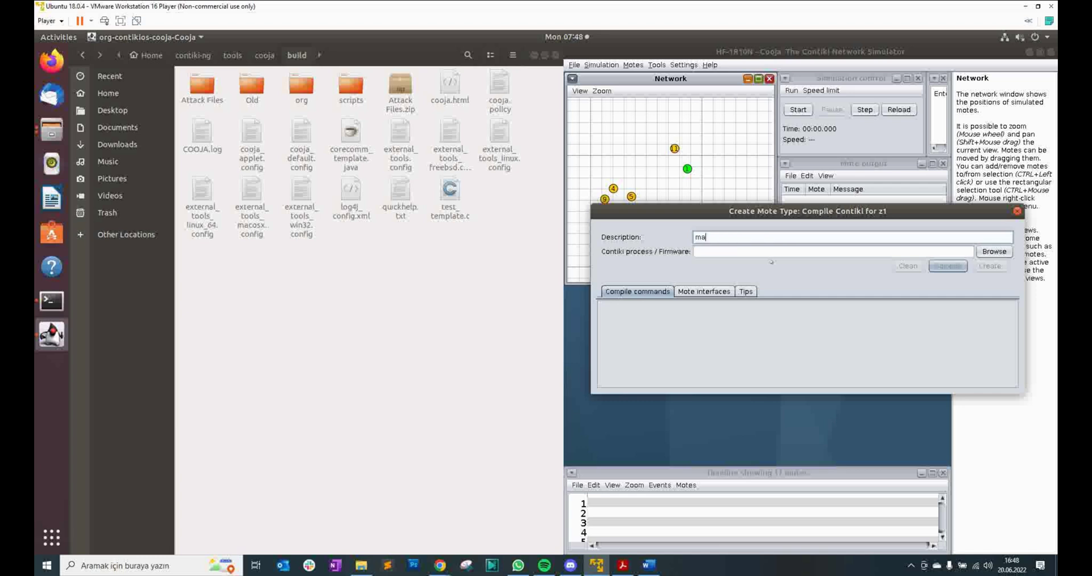
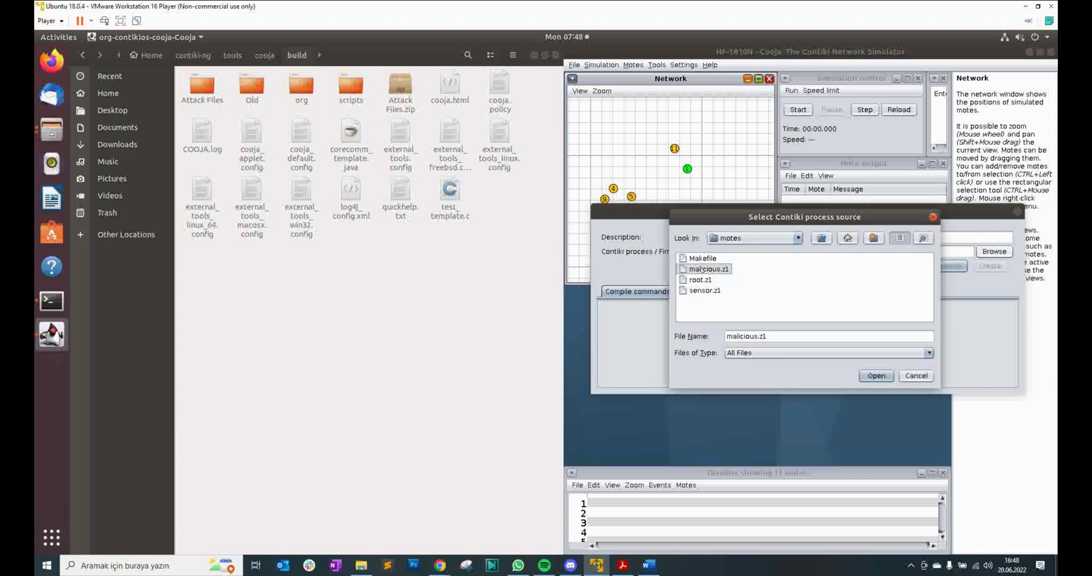
Select the malicious.z1 firmware and create the malicious Z1 mote type from it.
click(877, 376)
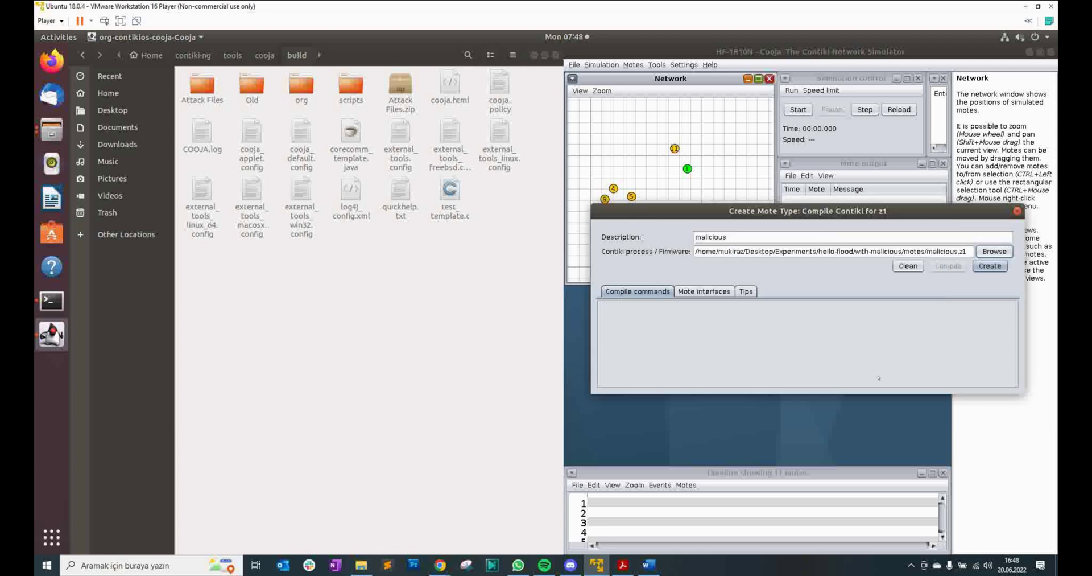
click(989, 266)
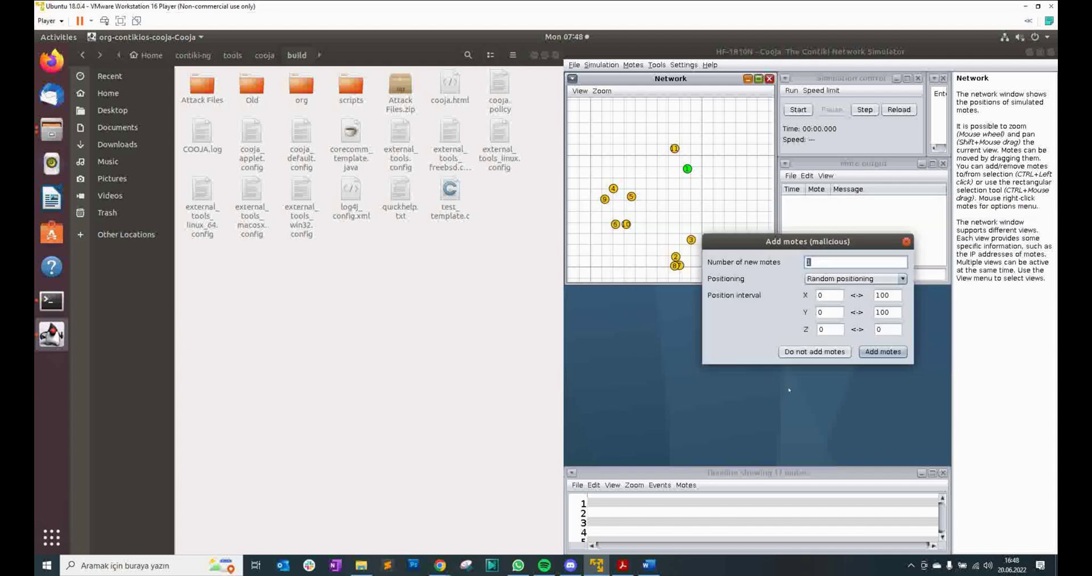
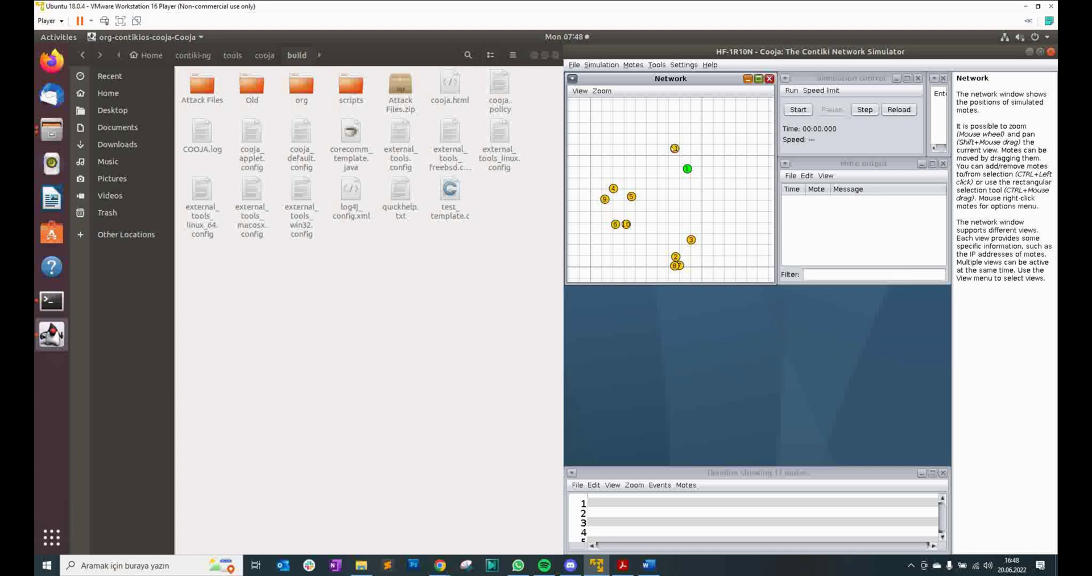
Drag motes 11, 3, 2, 5, 8, 10 and 4 to new spots around the green sink mote, then zoom out.
drag(674, 148, 713, 146)
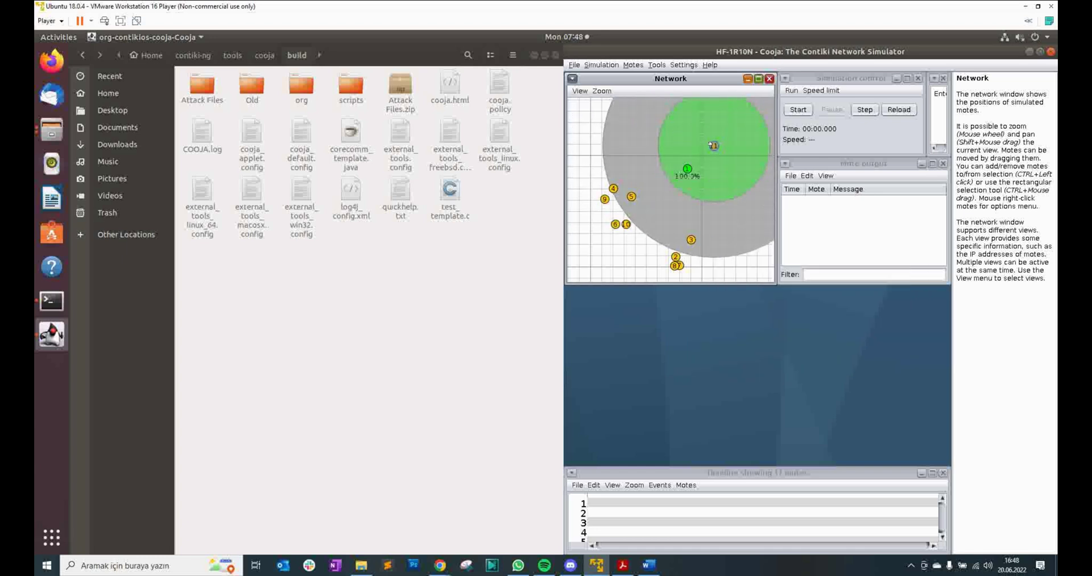
drag(691, 239, 711, 204)
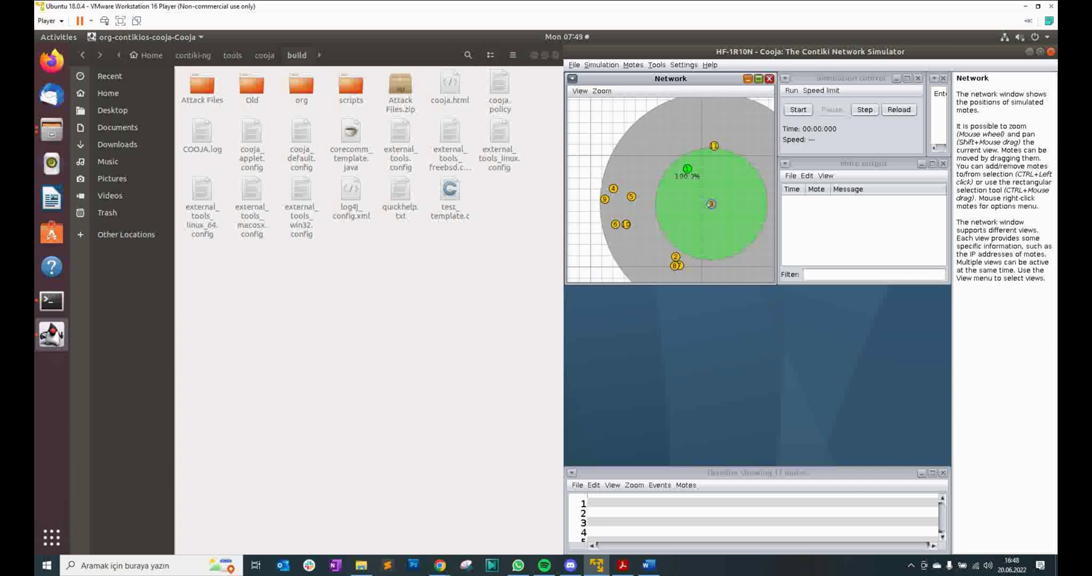
drag(676, 256, 648, 146)
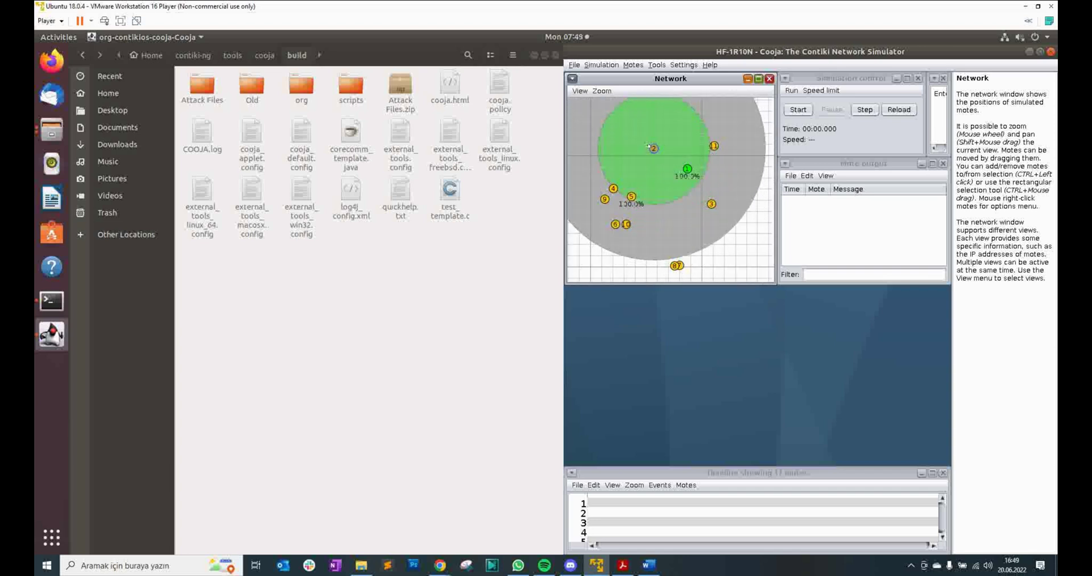
drag(631, 196, 740, 239)
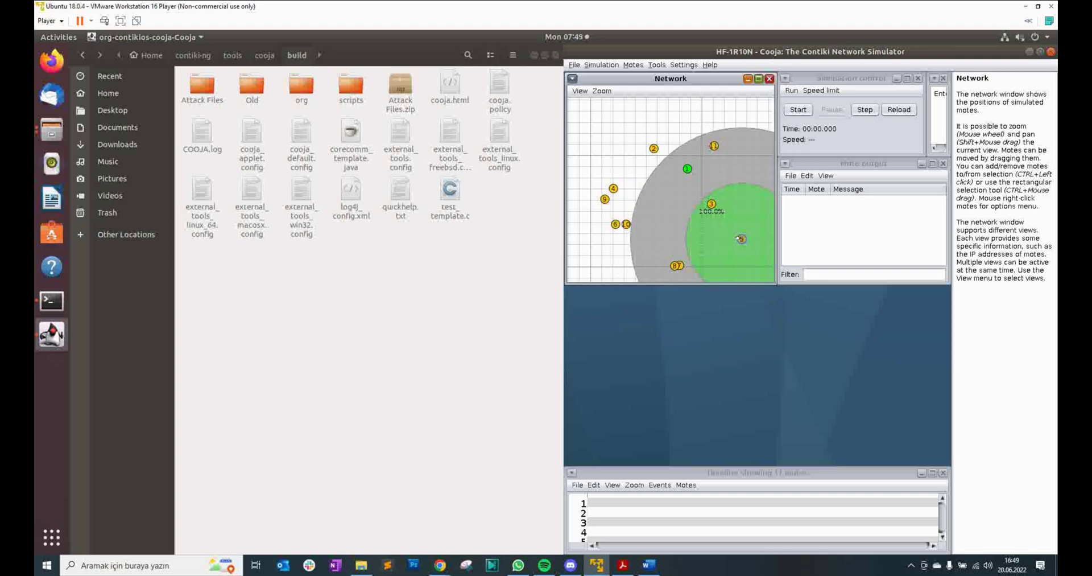
drag(673, 265, 637, 267)
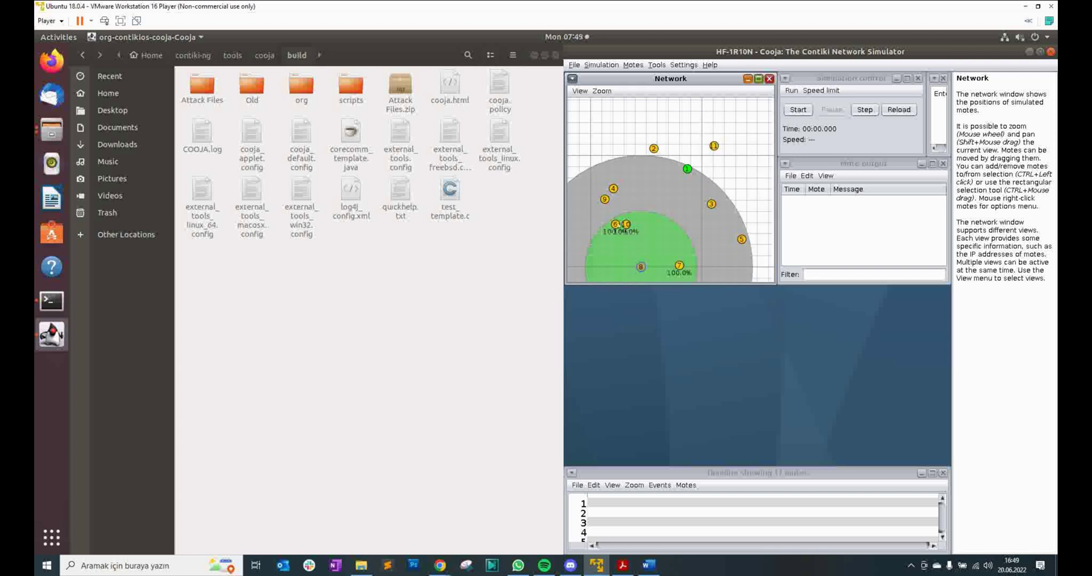
drag(625, 227, 631, 122)
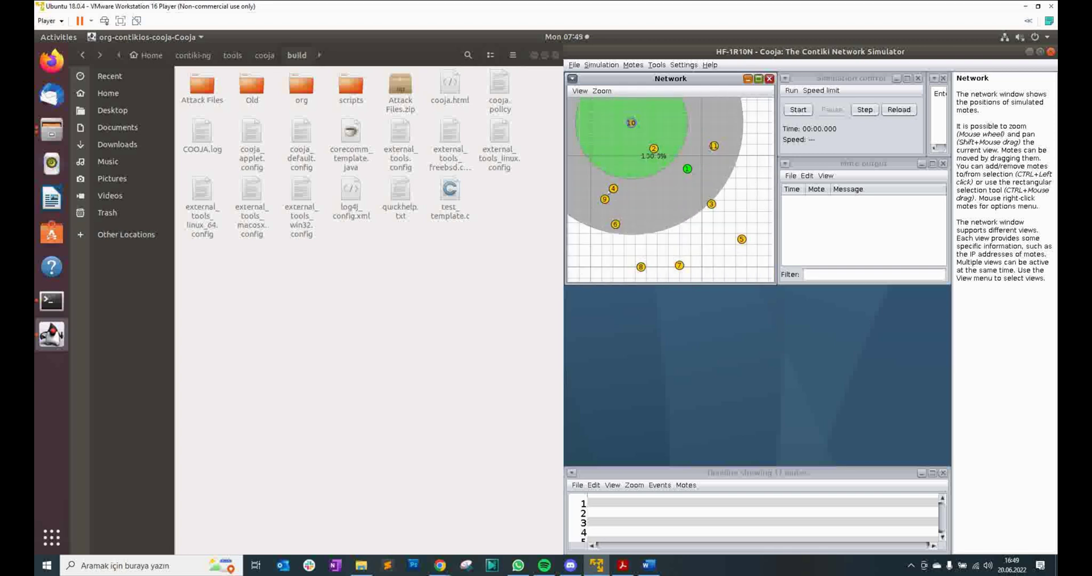
drag(613, 188, 592, 153)
scroll(630, 171, down, 4)
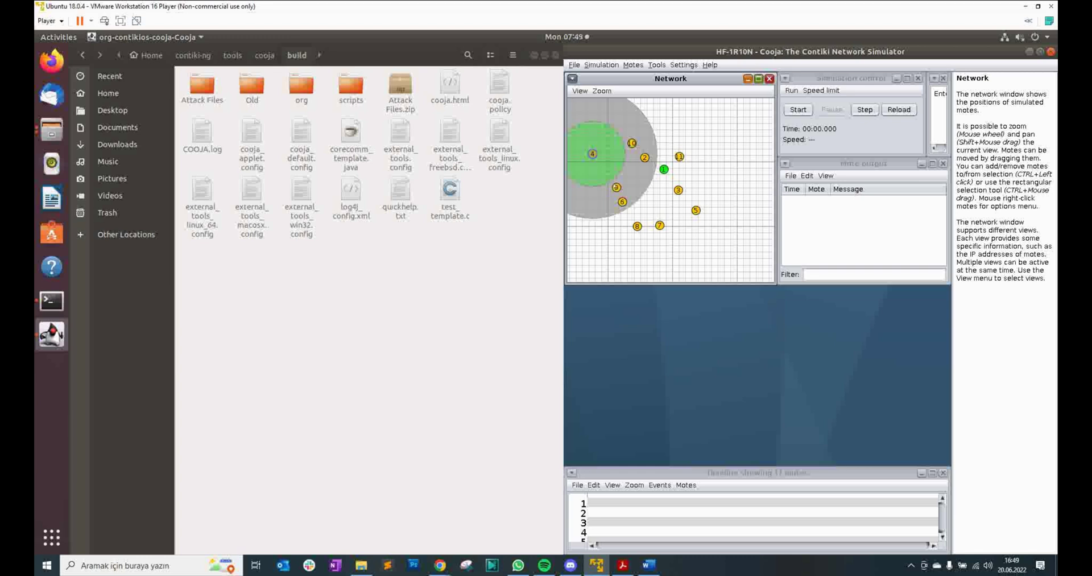
Nudge motes 4, 6, 5, 3, 11 and 10 into a neat ring, then clear the selection.
drag(592, 153, 598, 169)
drag(622, 201, 656, 242)
click(637, 226)
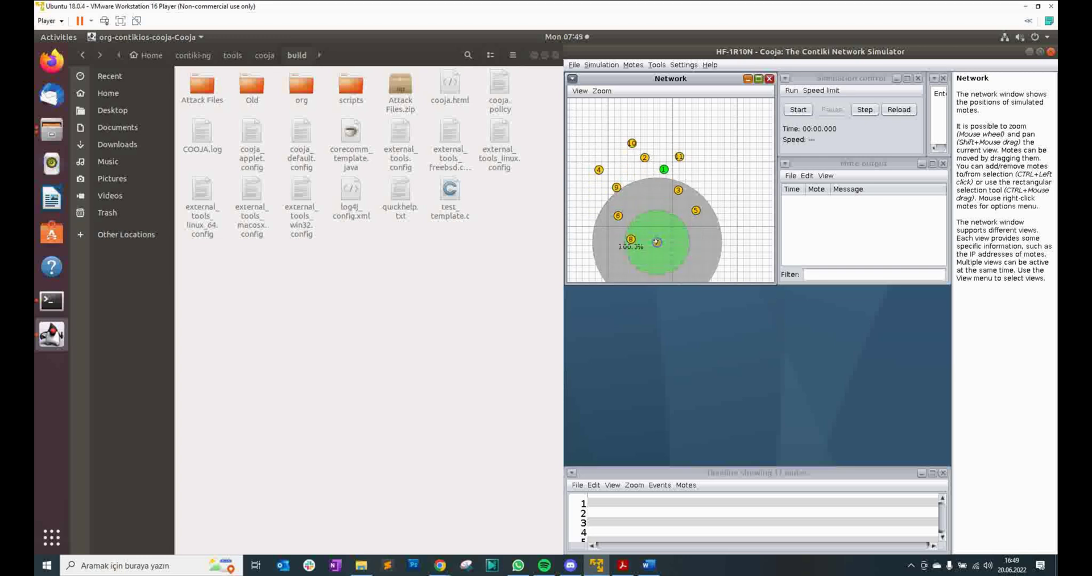
drag(696, 209, 670, 223)
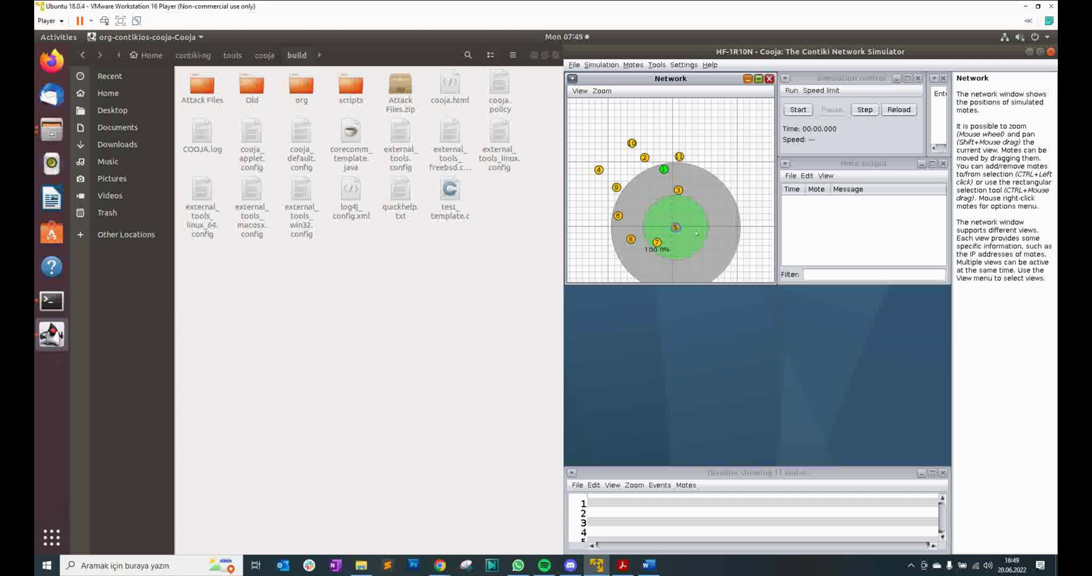
drag(676, 228, 676, 236)
drag(678, 190, 687, 185)
drag(679, 156, 702, 169)
click(663, 169)
drag(630, 137, 652, 156)
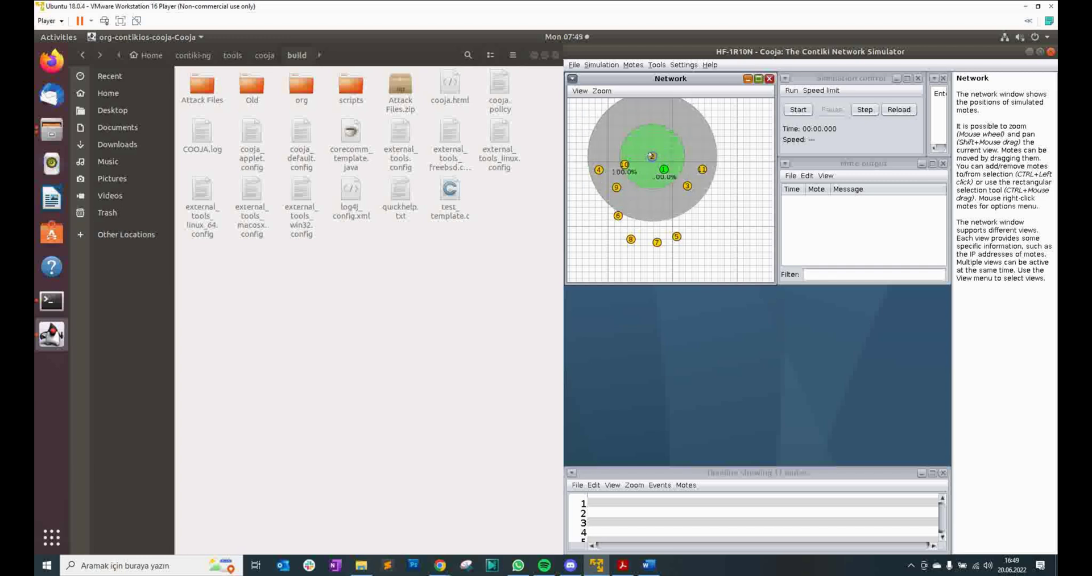
click(715, 213)
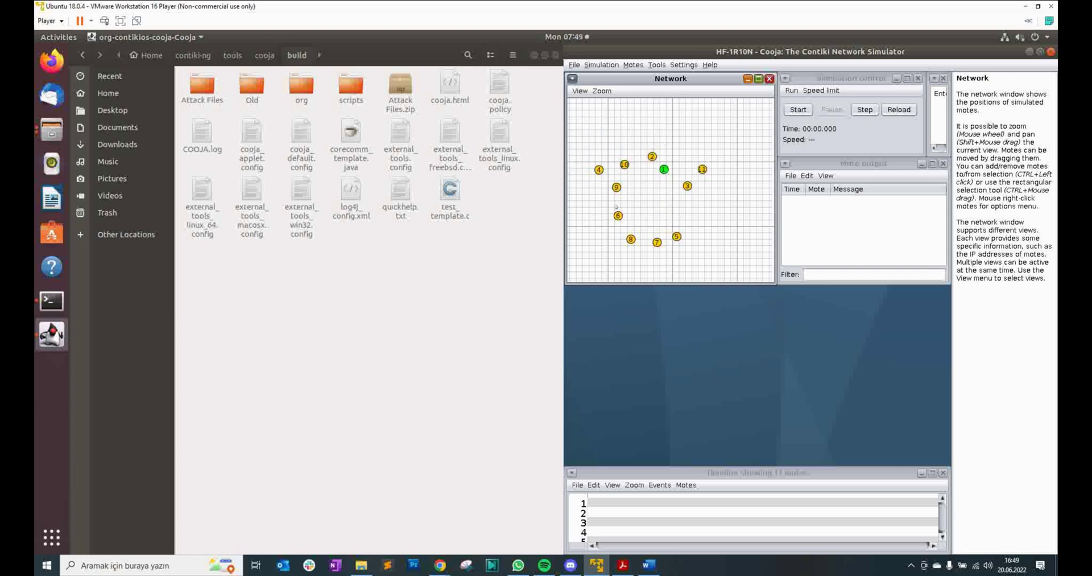
click(664, 171)
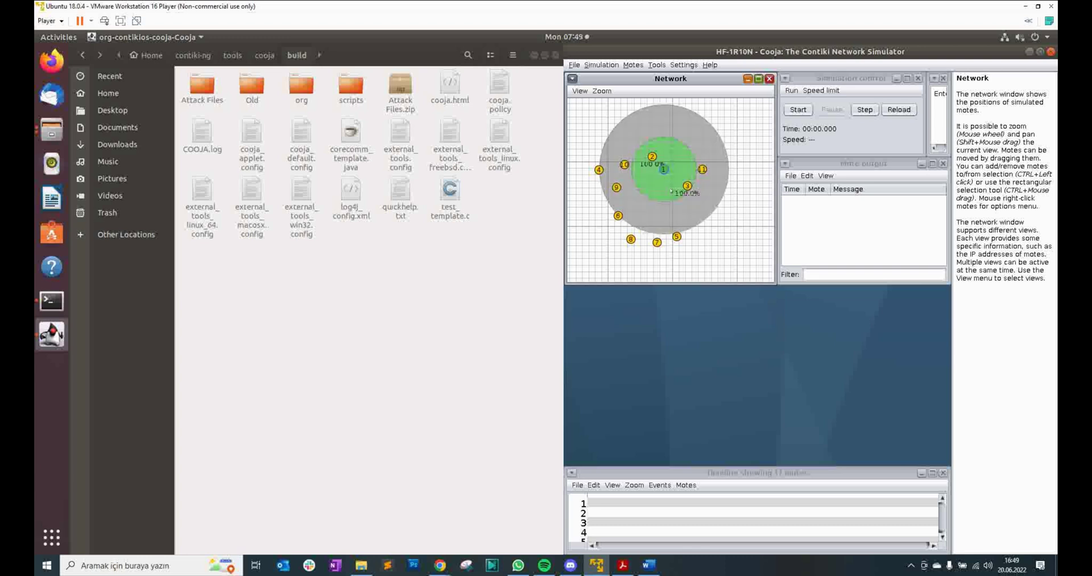
Deselect mote 1 and show the Tools menu.
click(659, 195)
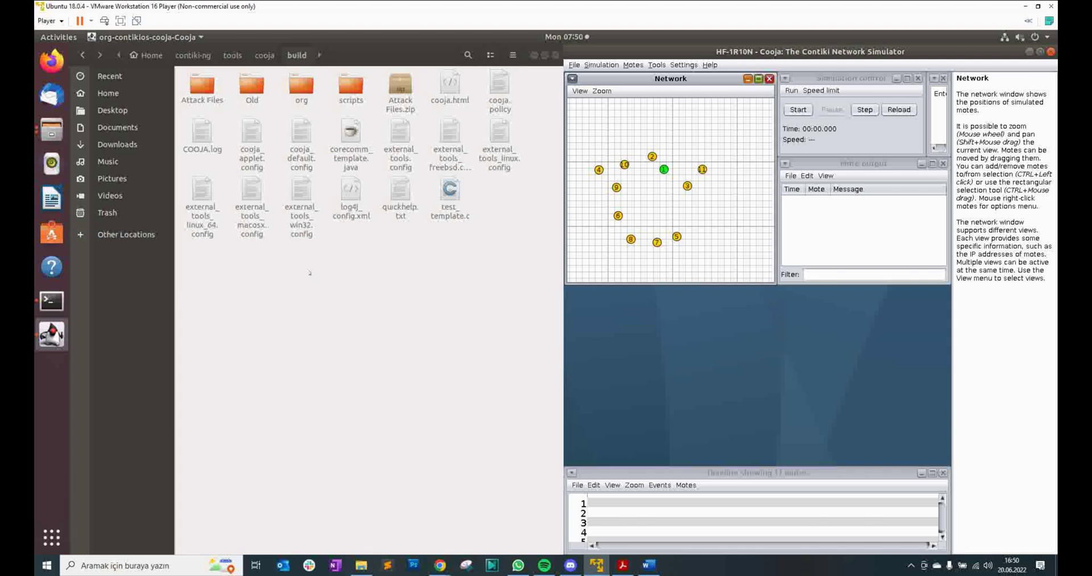
click(657, 64)
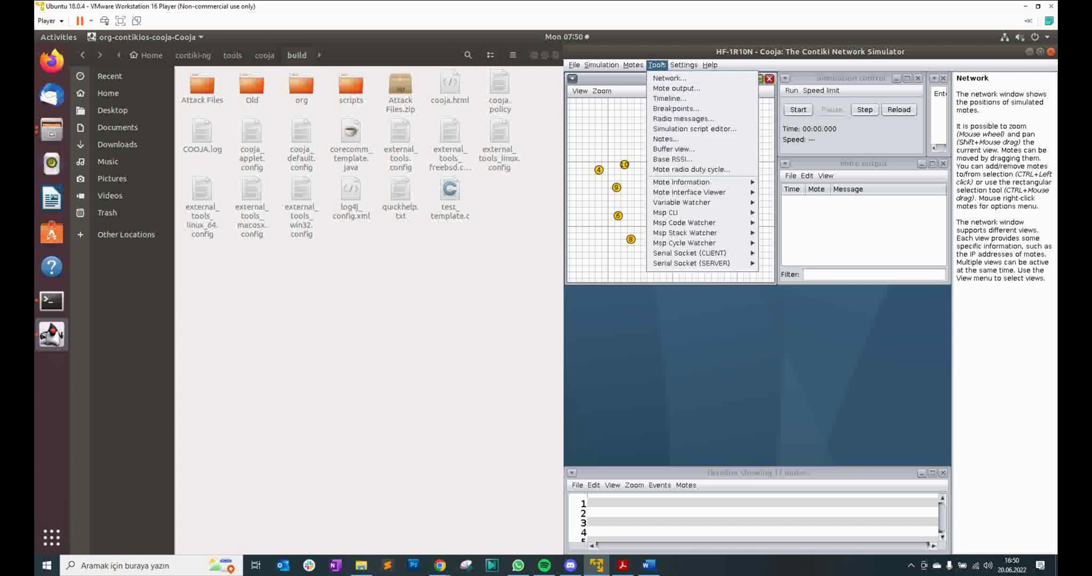
Add a Radio messages window below the Network view, decoding with 6LoWPAN Analyzer with PCAP.
click(676, 119)
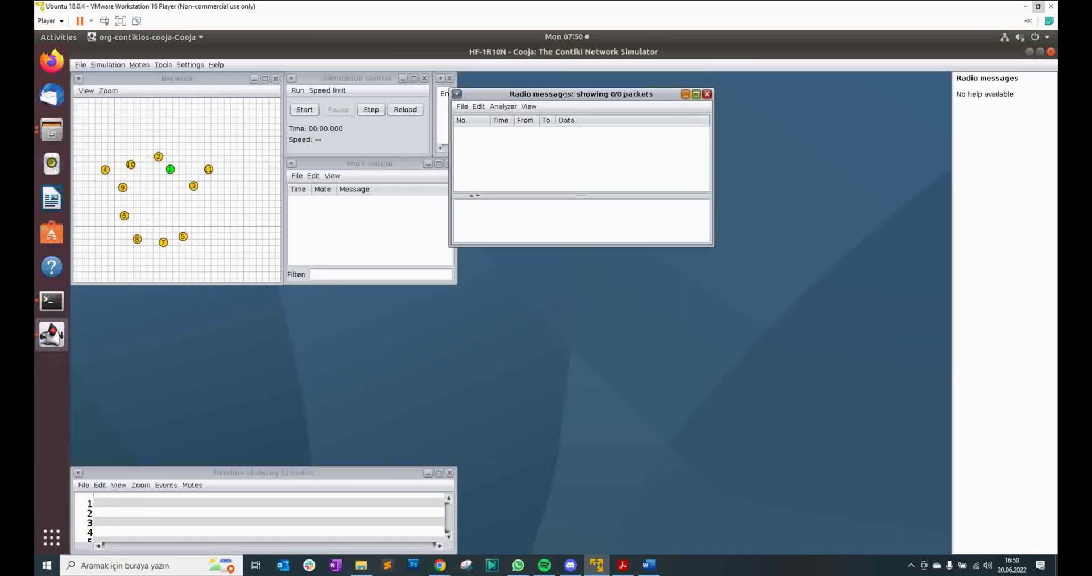
drag(563, 95, 220, 291)
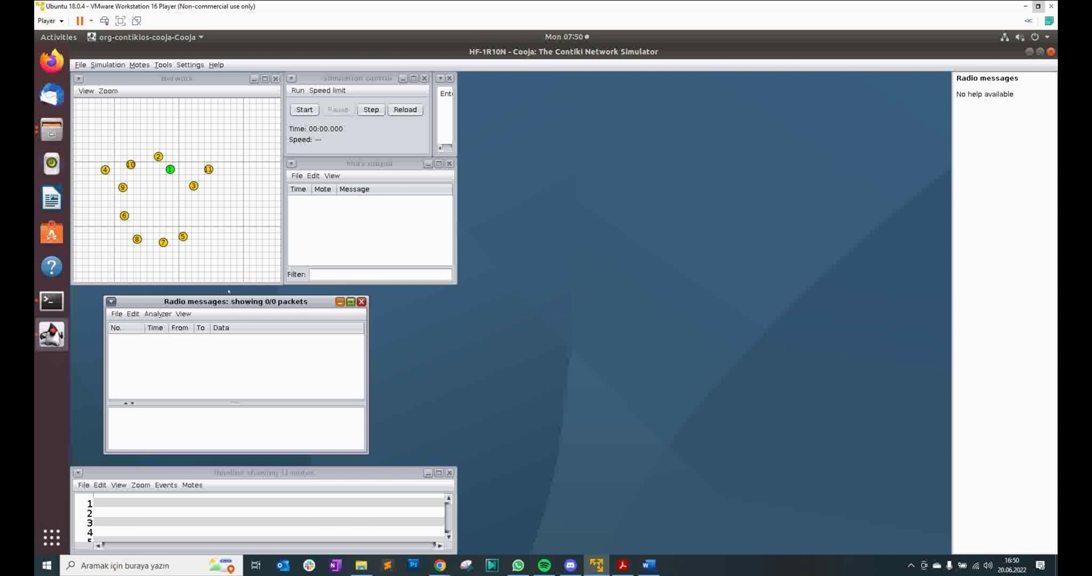
click(158, 314)
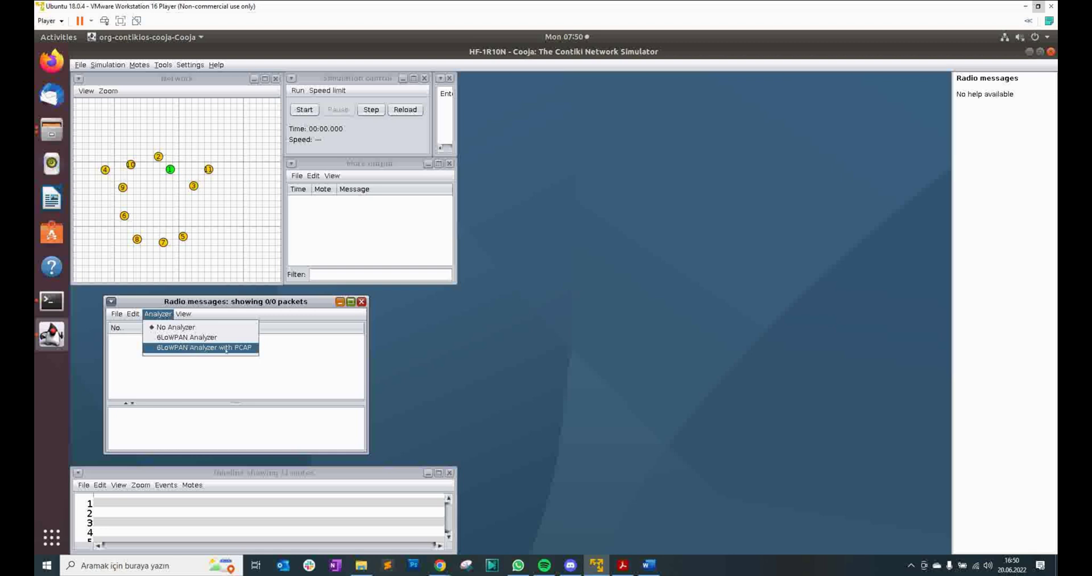
click(226, 347)
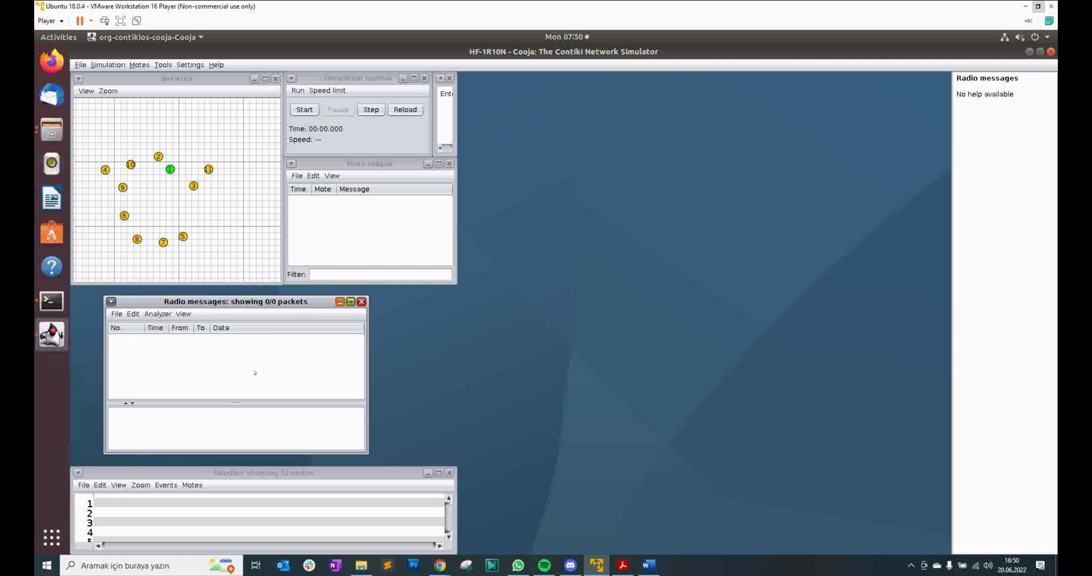
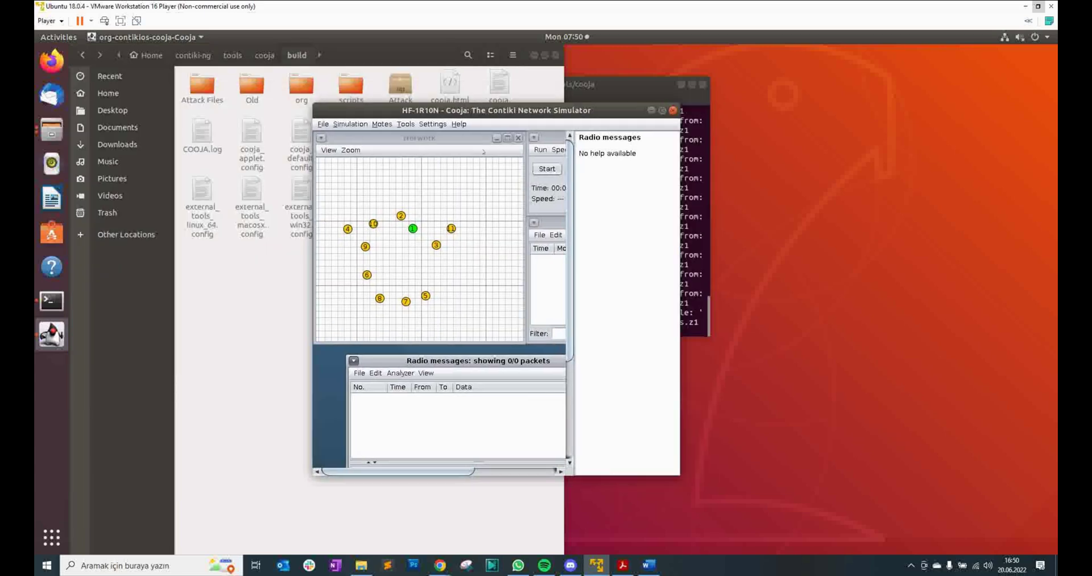
Maximize the simulator and stretch the Notes, Mote output and Timeline windows across the workspace.
click(662, 109)
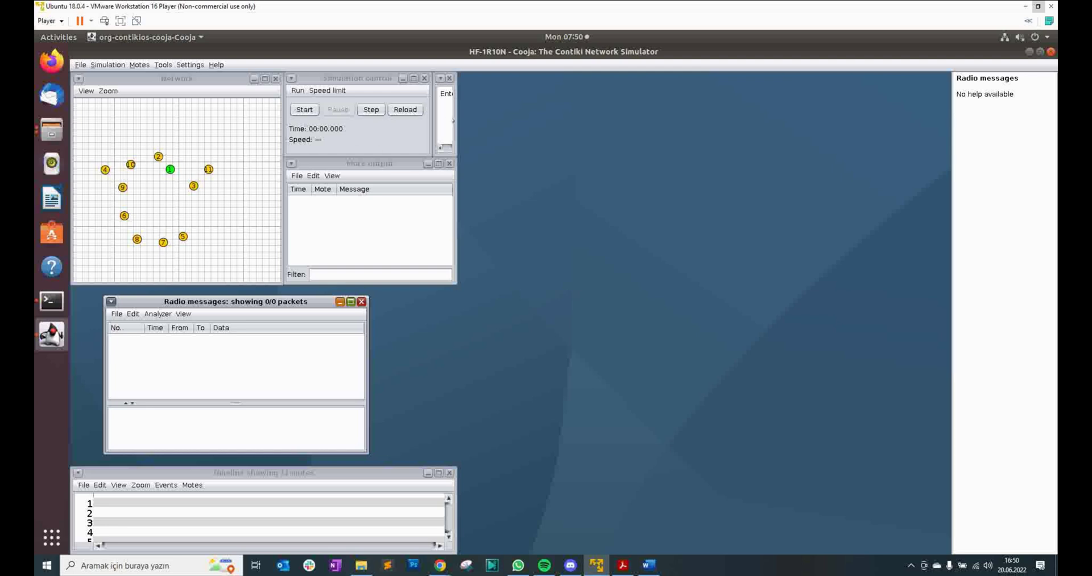
drag(457, 111, 620, 140)
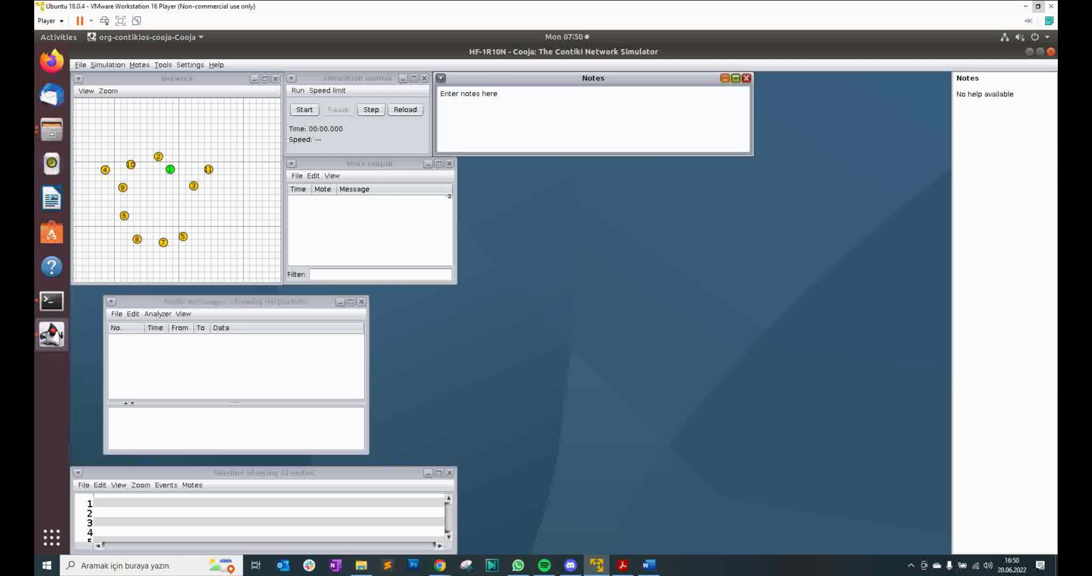
drag(454, 199, 745, 196)
drag(455, 482, 819, 483)
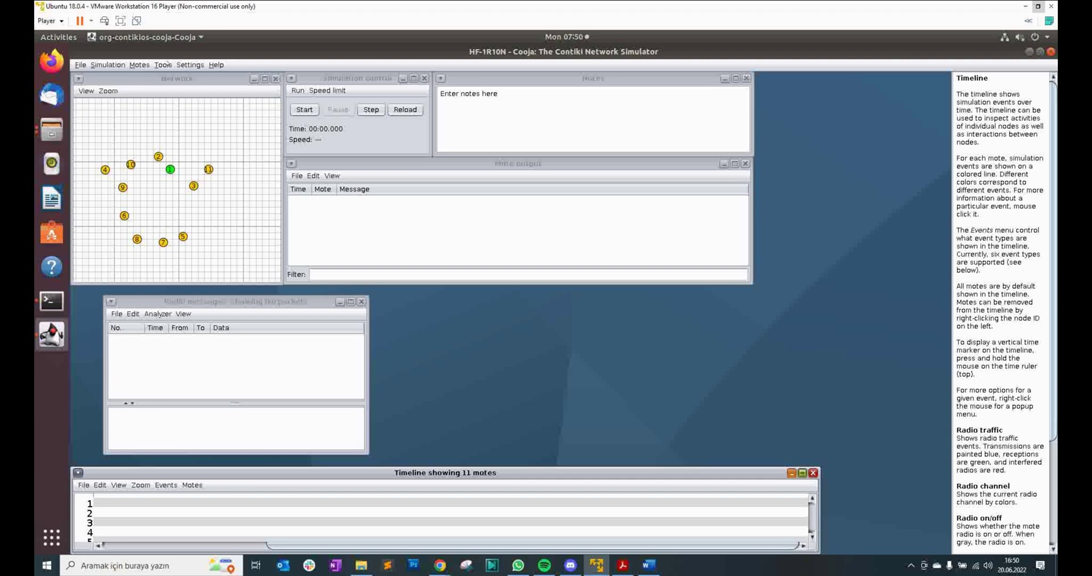
click(166, 64)
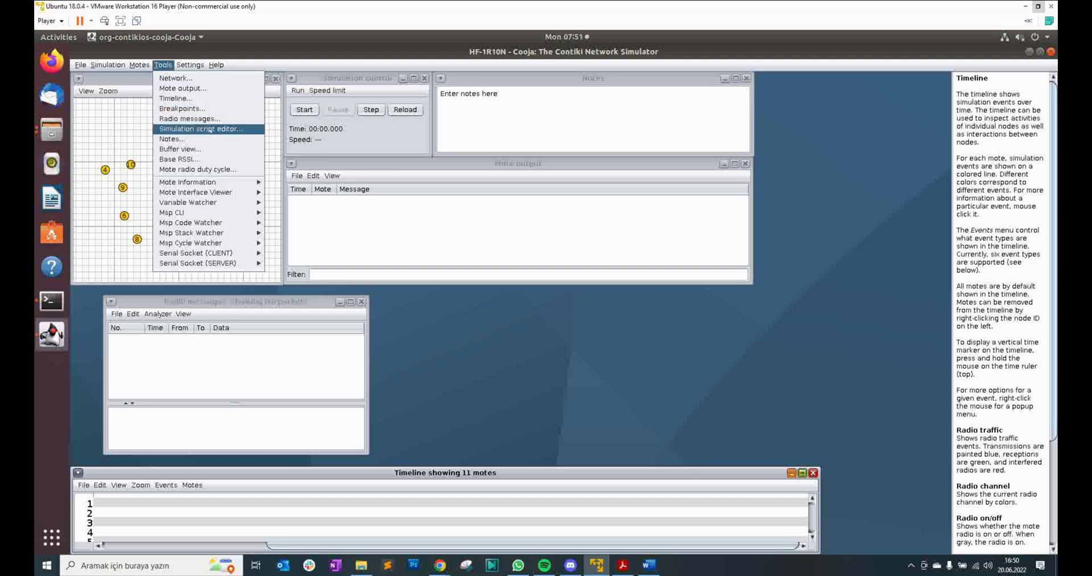
Open the simulation script editor and delete all script text after the TIMEOUT line.
click(210, 130)
drag(435, 178, 564, 121)
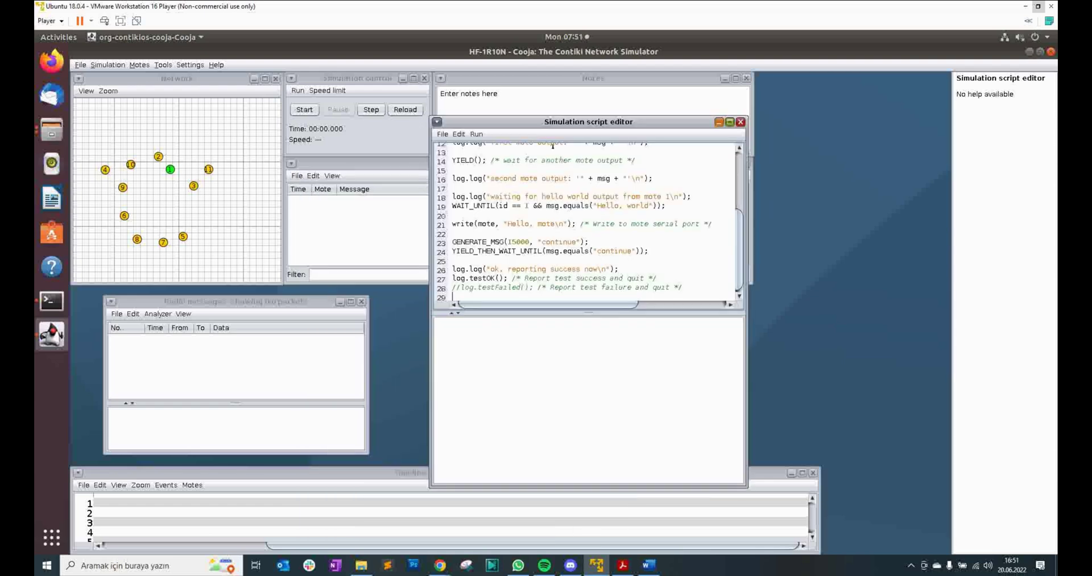
scroll(514, 231, up, 4)
drag(516, 230, 602, 291)
key(BackSpace)
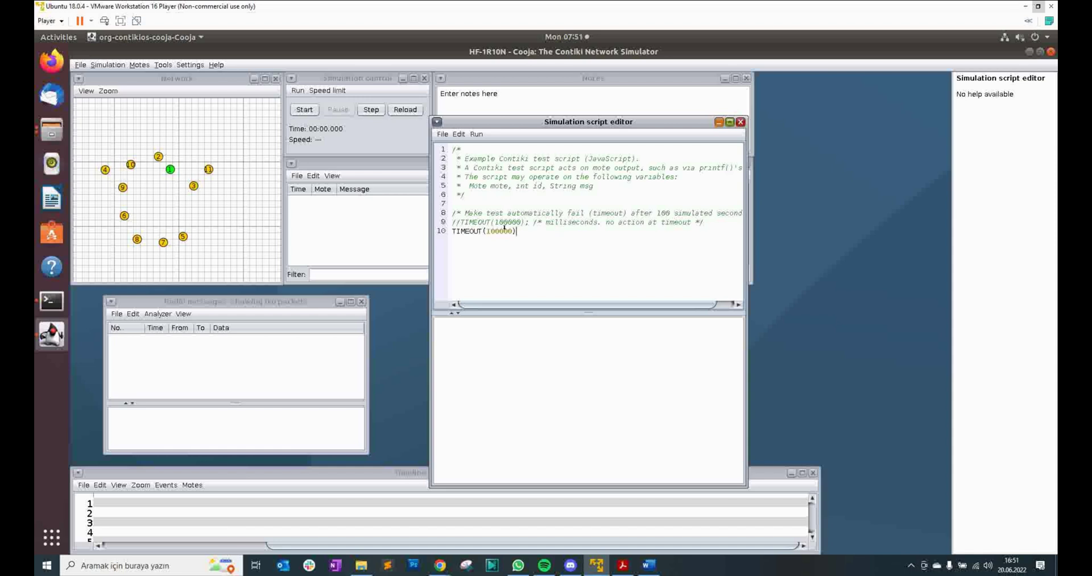
Change the script's timeout value from 100000 to 300000.
drag(513, 230, 485, 230)
text(300000)
drag(487, 230, 517, 230)
click(506, 239)
click(476, 134)
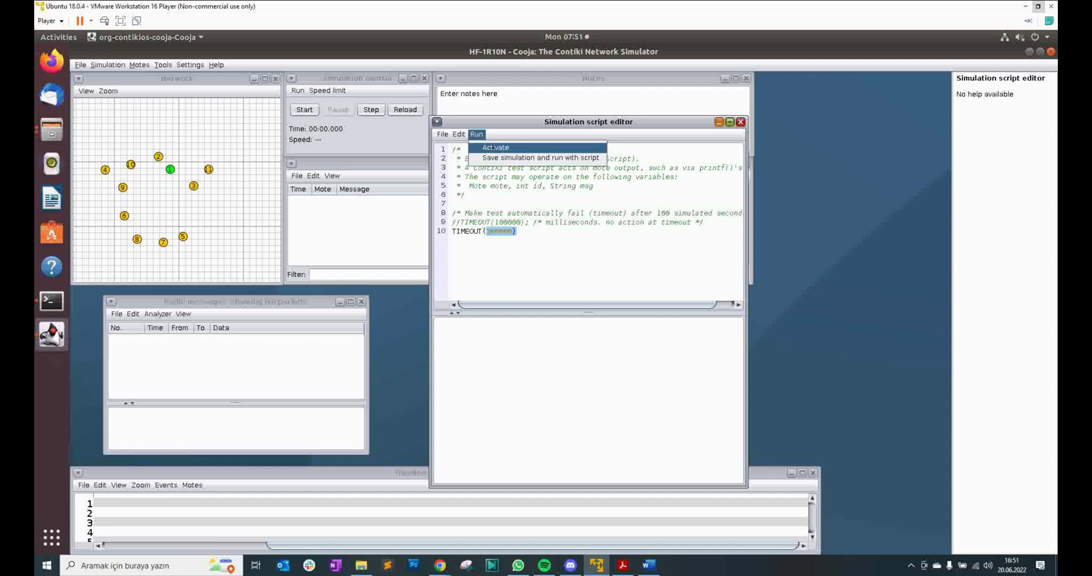
Activate the TIMEOUT(300000) script and adjust the editor panes and Radio messages panel.
click(494, 148)
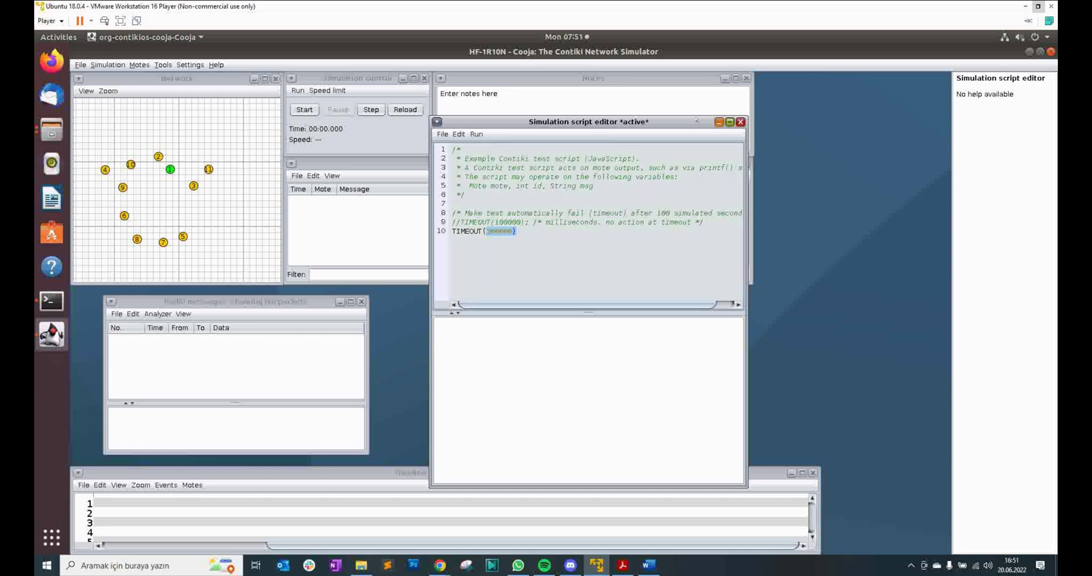
drag(671, 312, 662, 264)
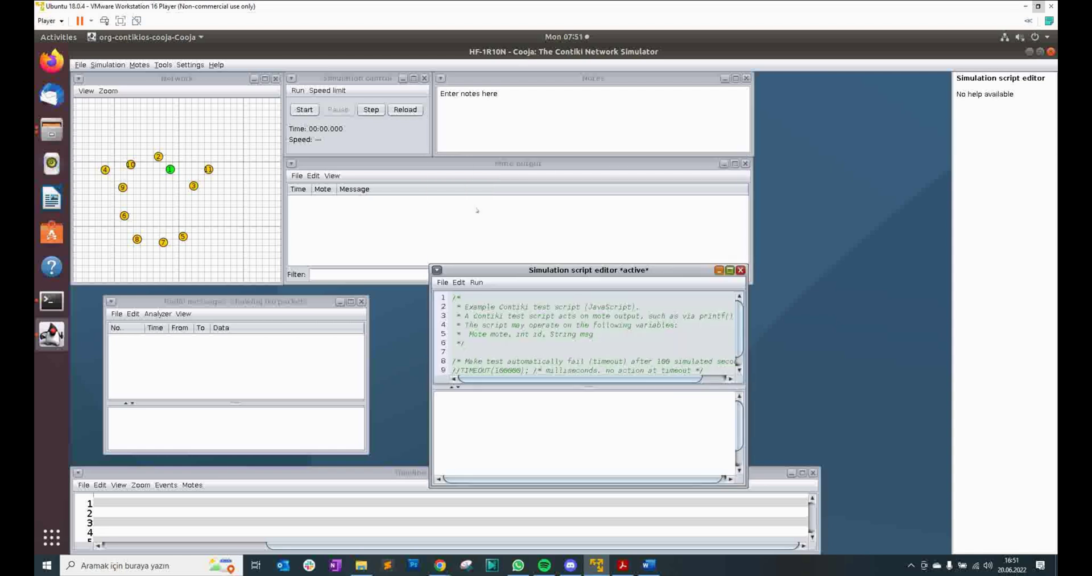
drag(242, 301, 220, 299)
Restore the Cooja window, snap it to the right half, and shift the script editor left.
click(1040, 52)
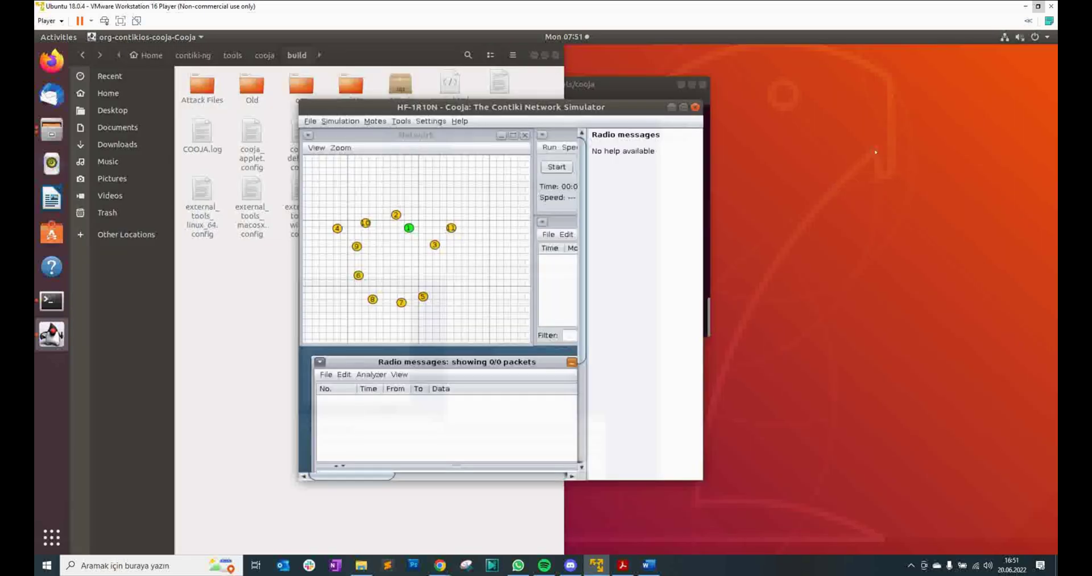
key(super+Right)
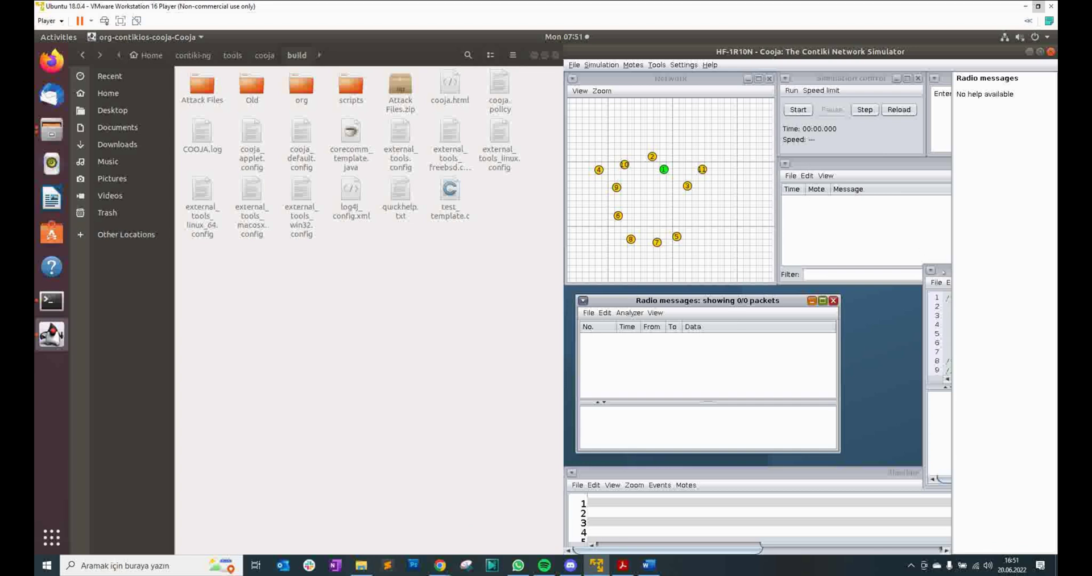
drag(938, 271, 852, 262)
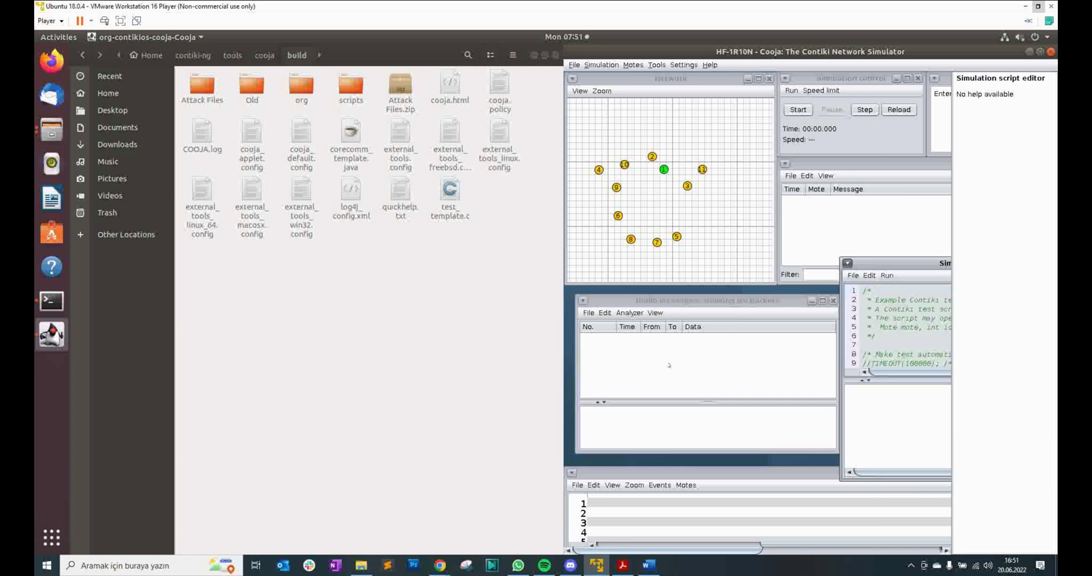
Start the simulation and let it run until the script reports TEST TIMEOUT at 05:00.
click(796, 113)
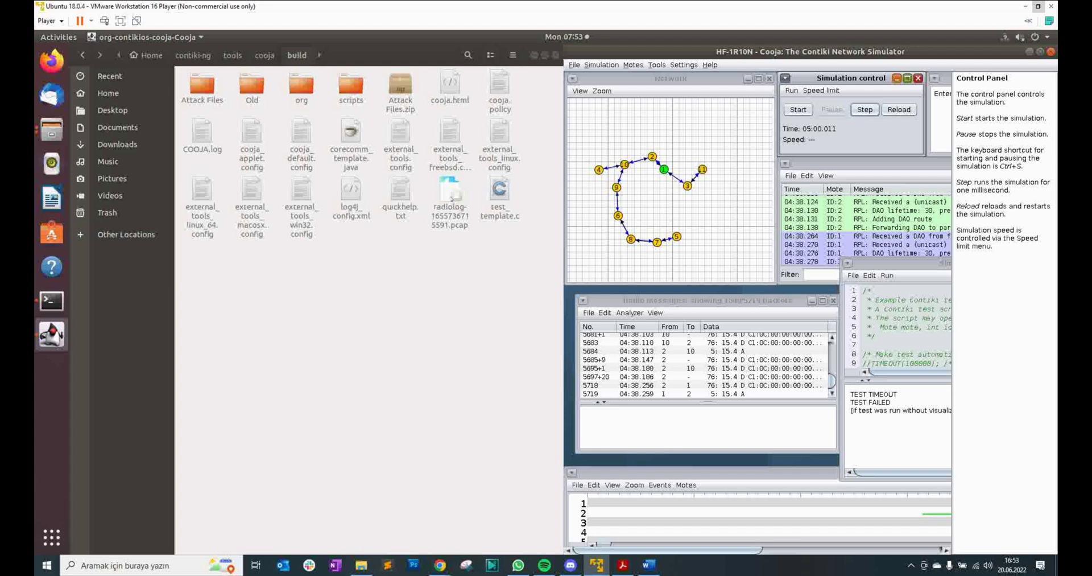
Rename the radiolog .pcap capture in the build folder to HF-1R10N.pcap.
click(451, 199)
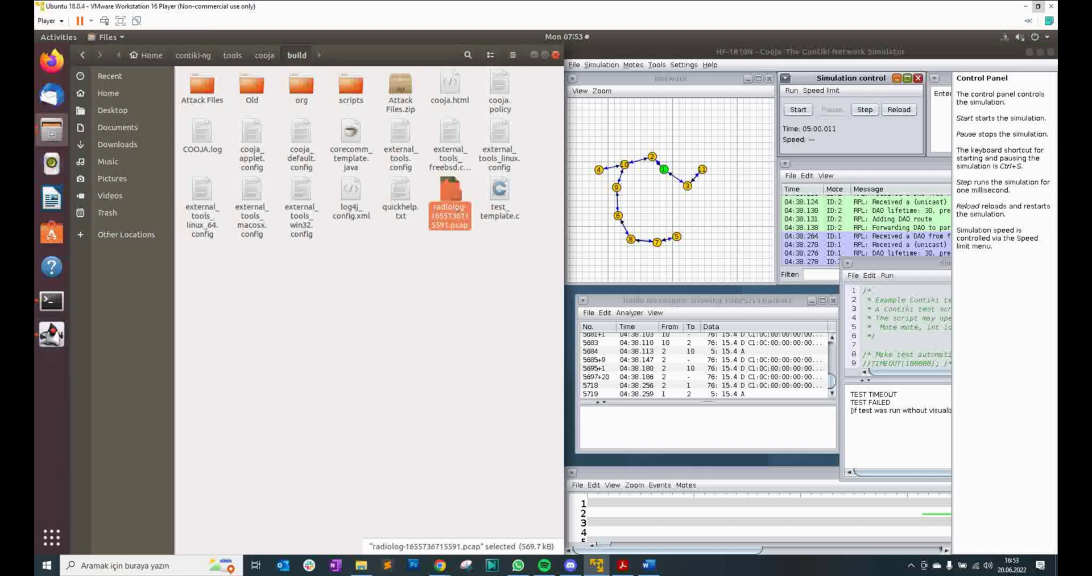
right_click(458, 214)
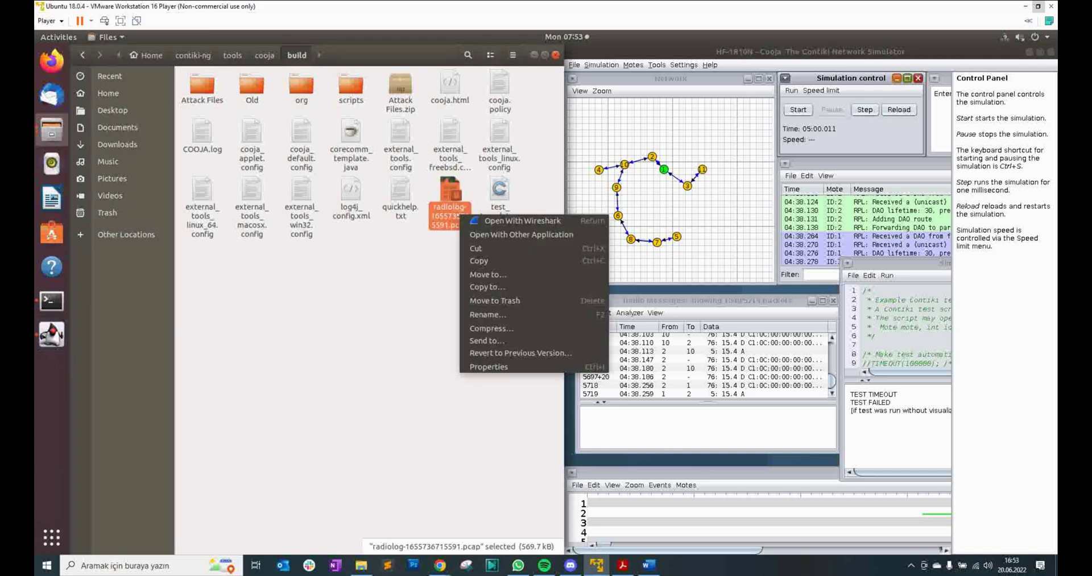
click(497, 315)
text(HF)
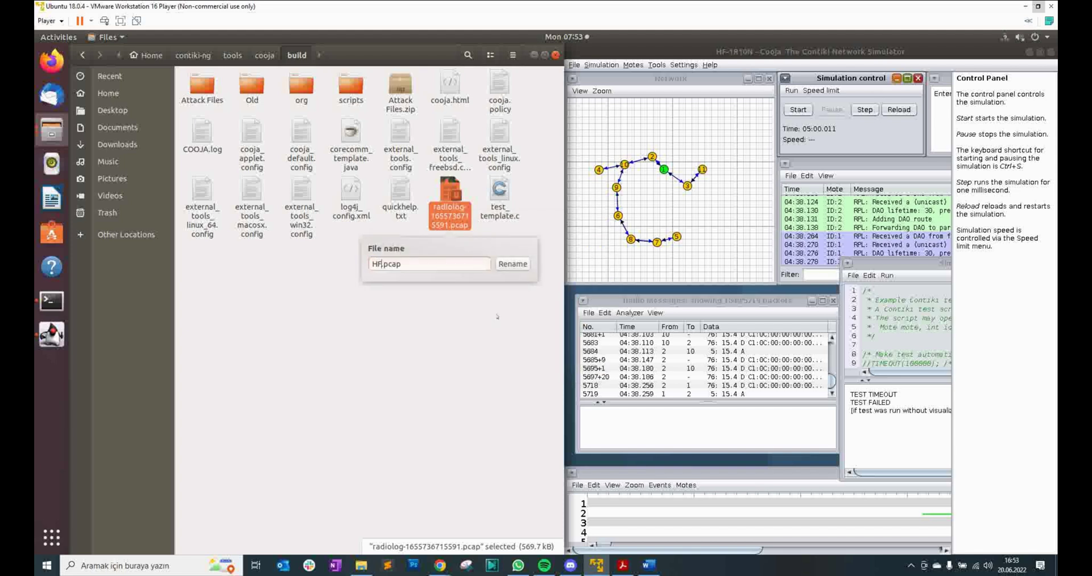
text(-1R10N)
click(509, 265)
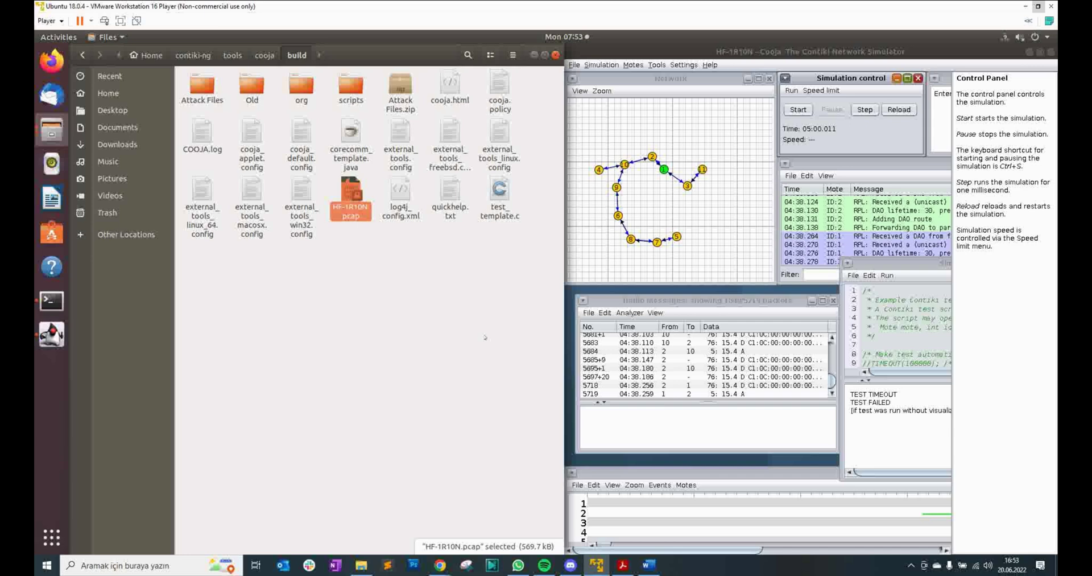
click(416, 344)
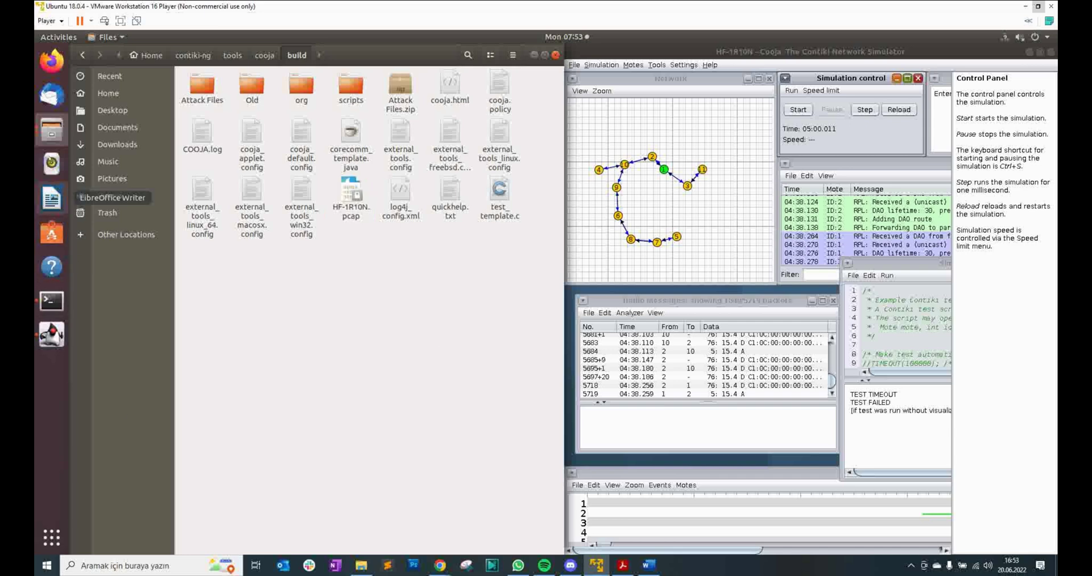
Launch Wireshark and open the HF-1R10N.pcap capture from the Cooja build folder.
click(51, 537)
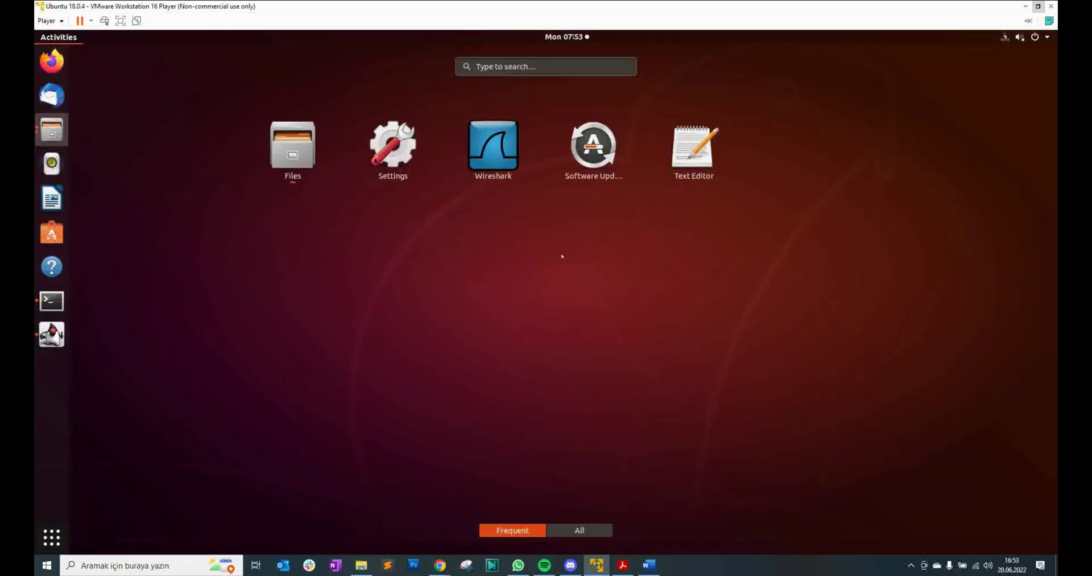
click(493, 145)
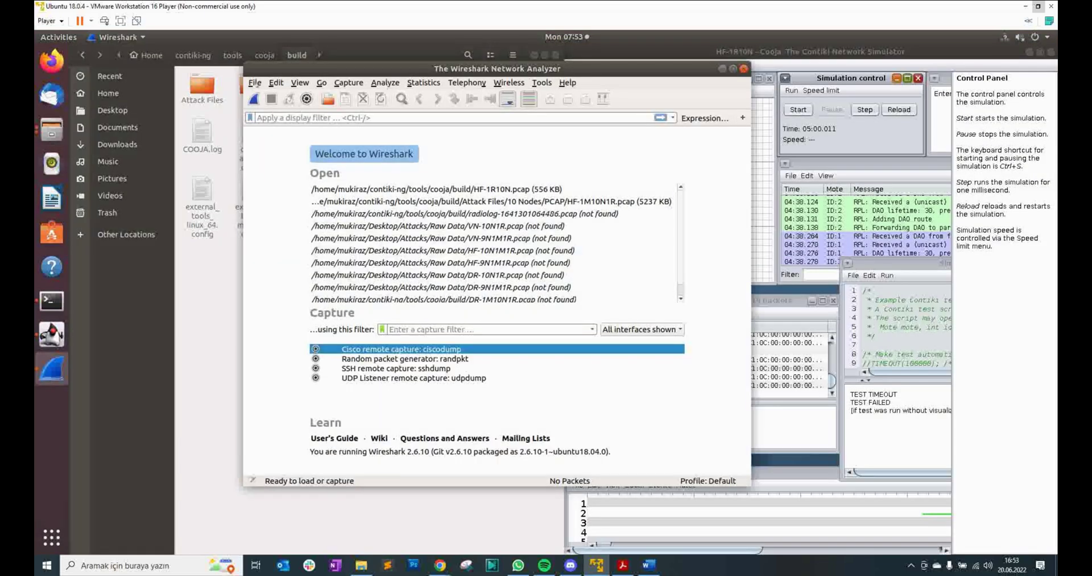
click(254, 82)
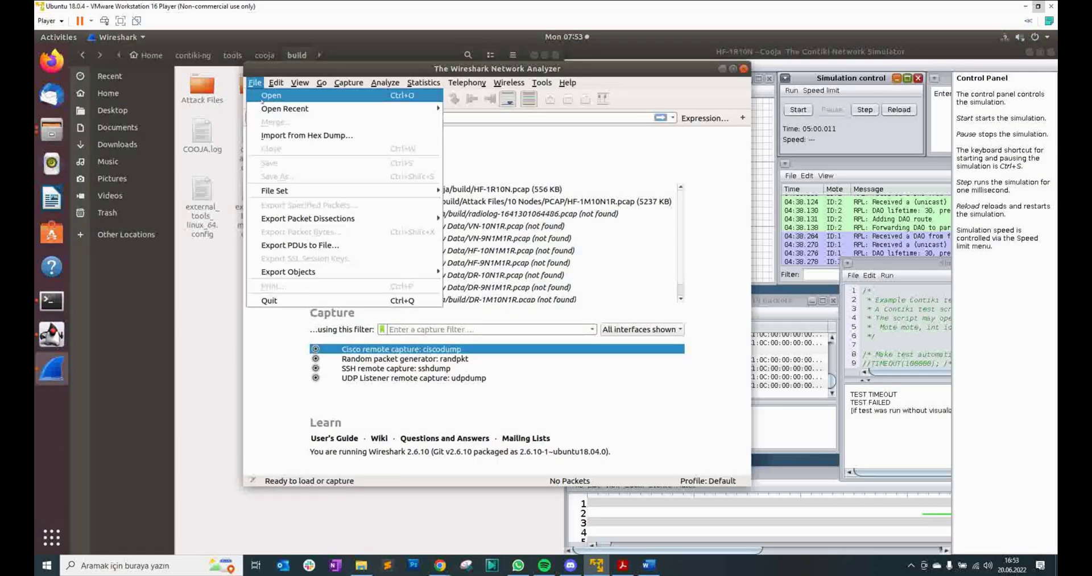
click(267, 92)
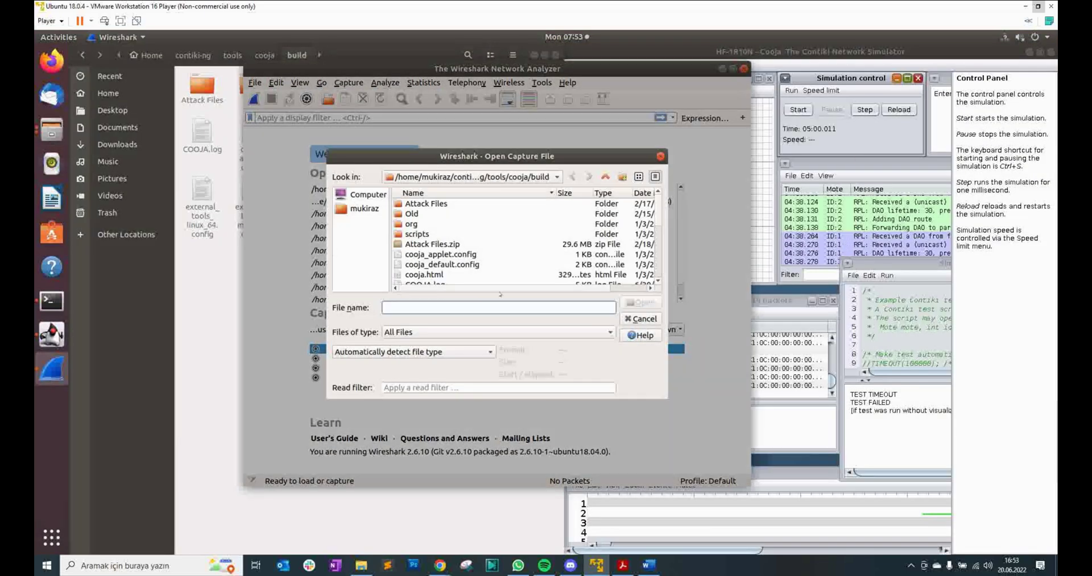
scroll(484, 242, down, 3)
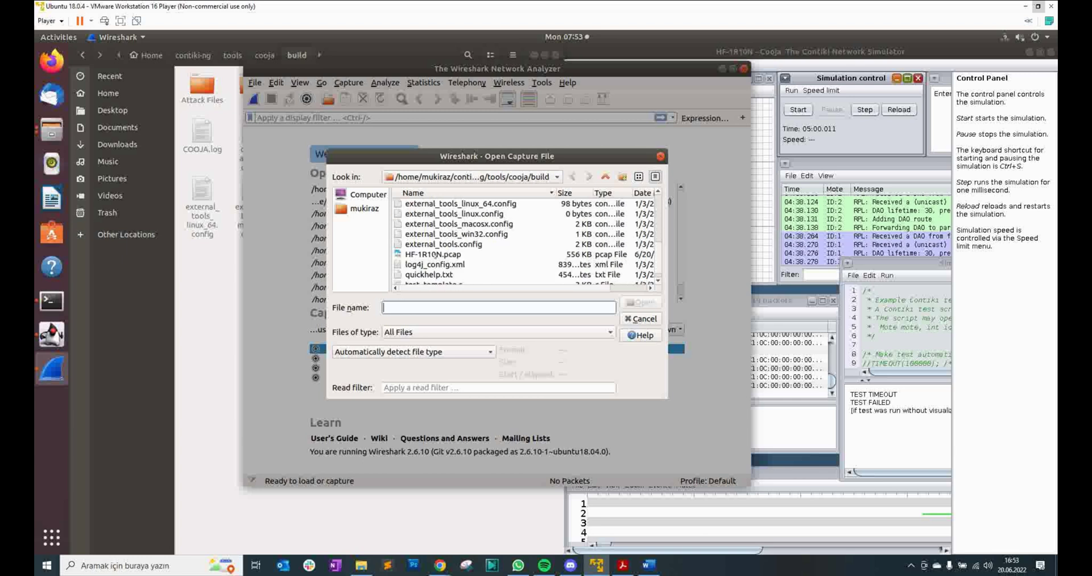
click(435, 255)
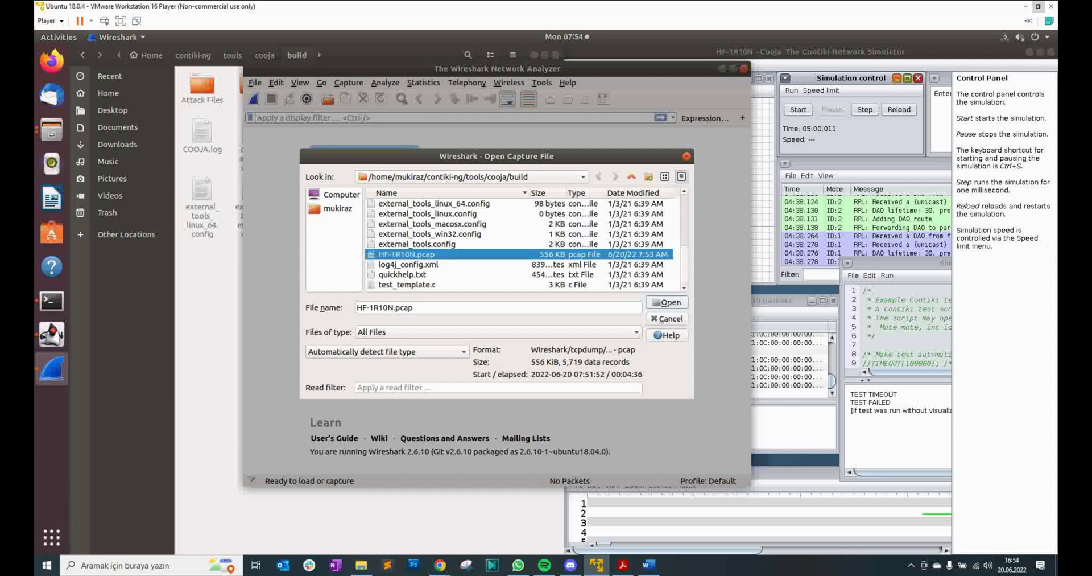
click(667, 302)
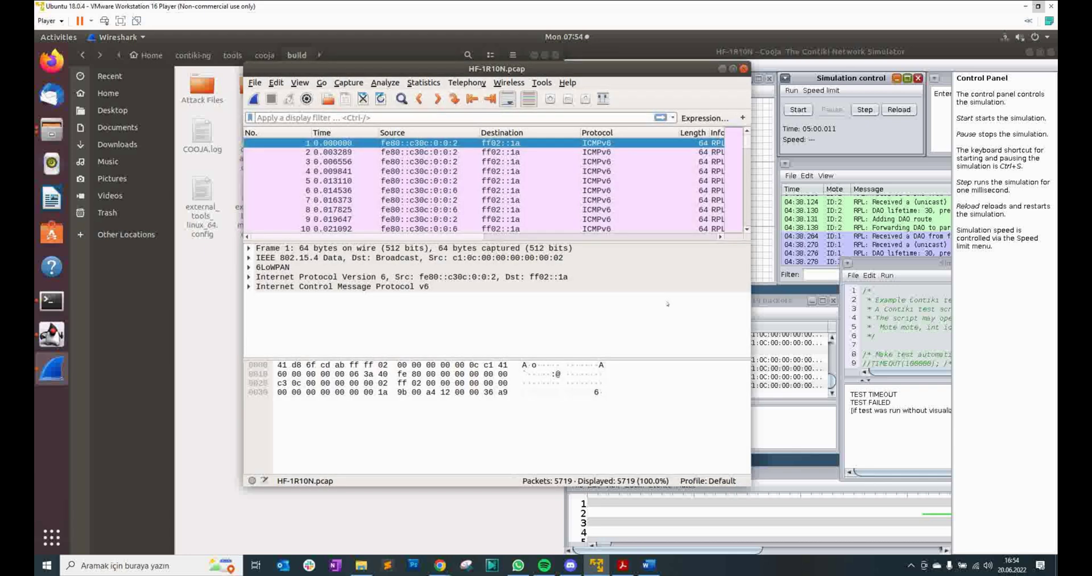
Export the packet dissections as a CSV file named HF-1R10N into the build folder.
click(254, 82)
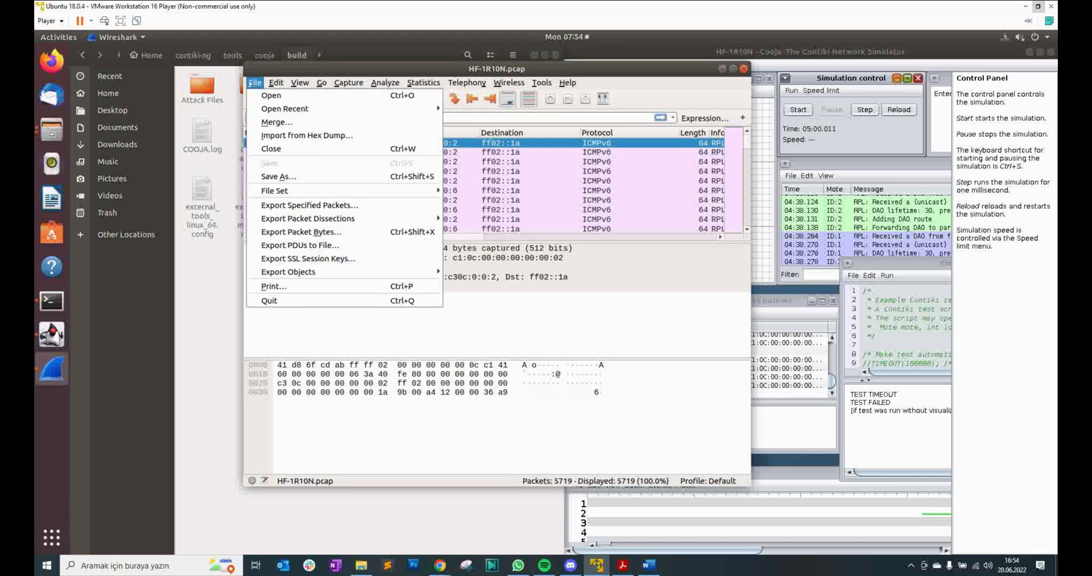
mouse_move(299, 220)
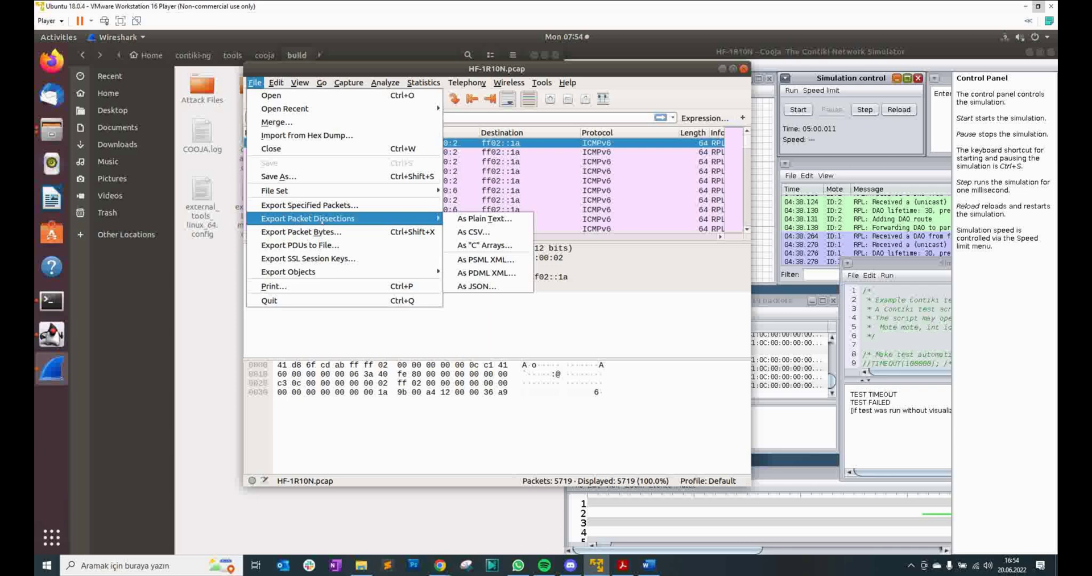
click(470, 232)
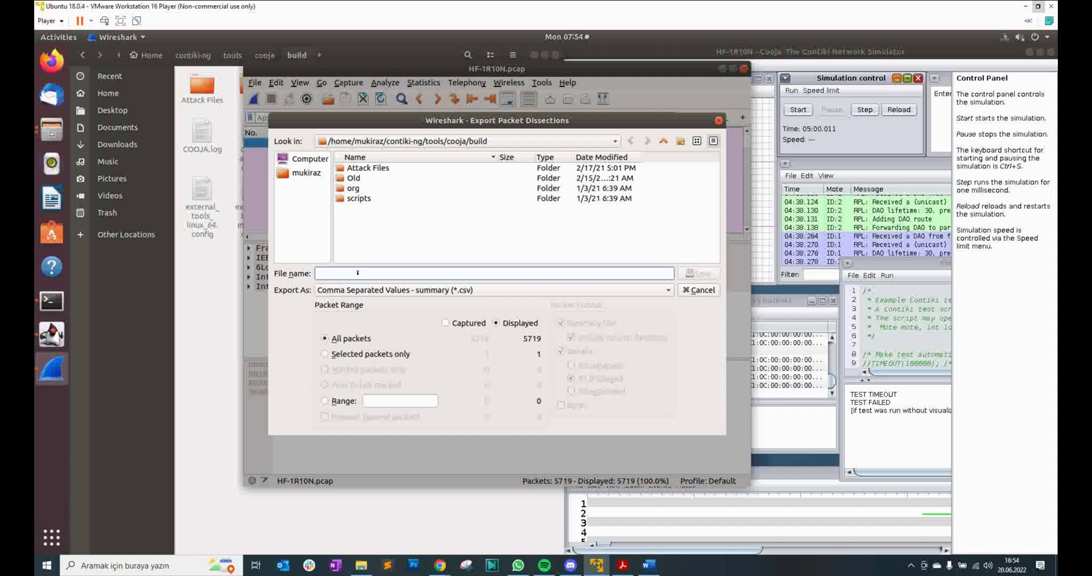
text(HF-1R)
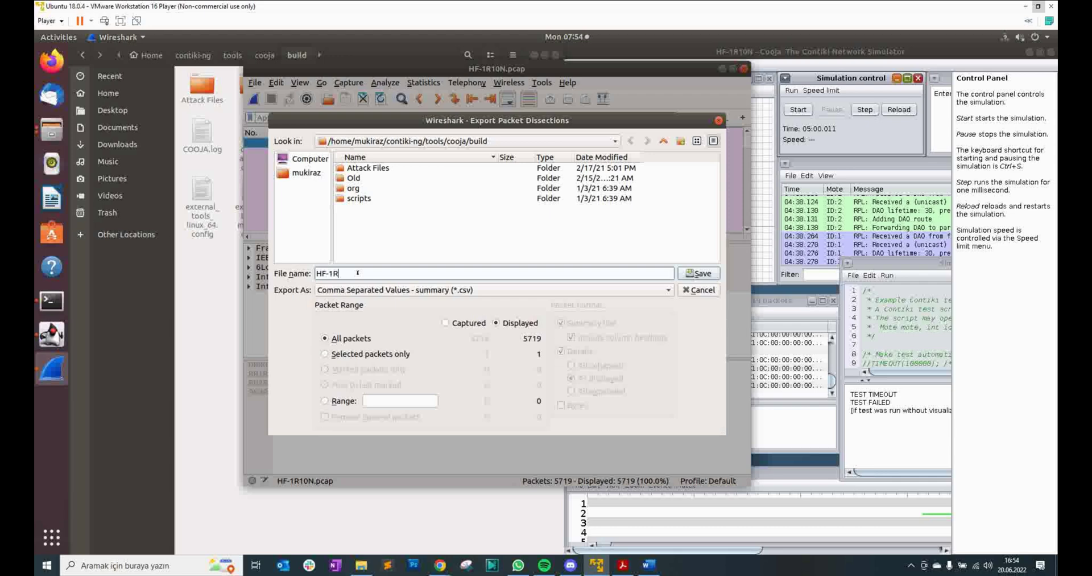
text(10N)
click(690, 276)
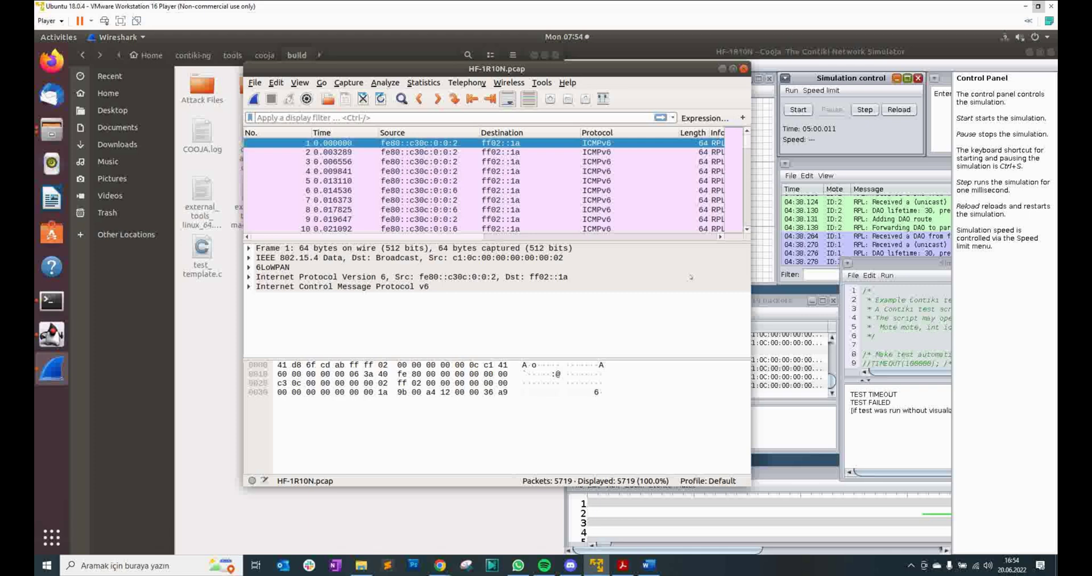
drag(729, 67, 1009, 113)
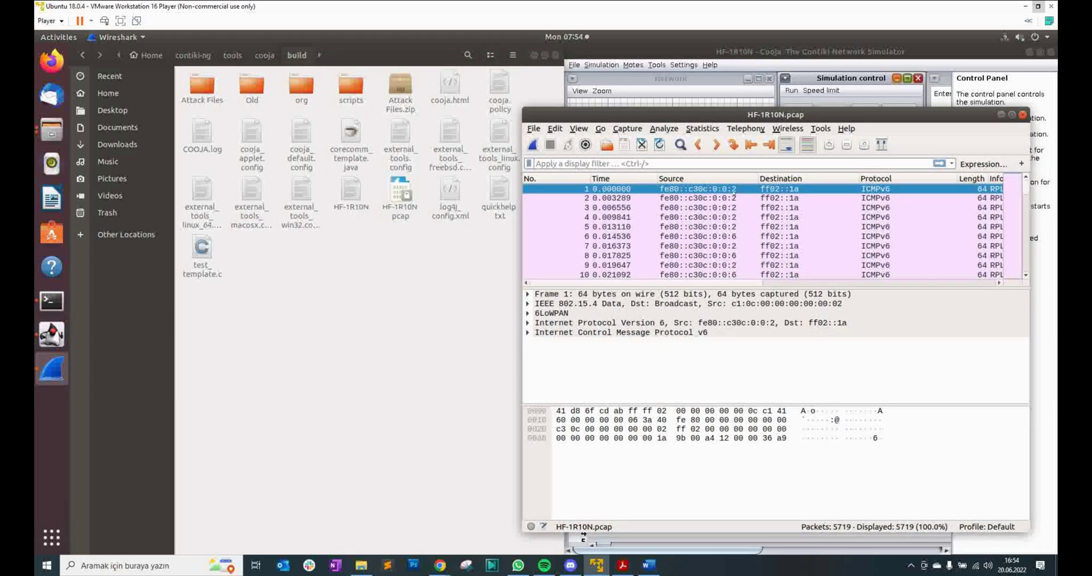
View the HF-1R10N CSV rows in gedit, then close gedit and Wireshark.
double_click(351, 190)
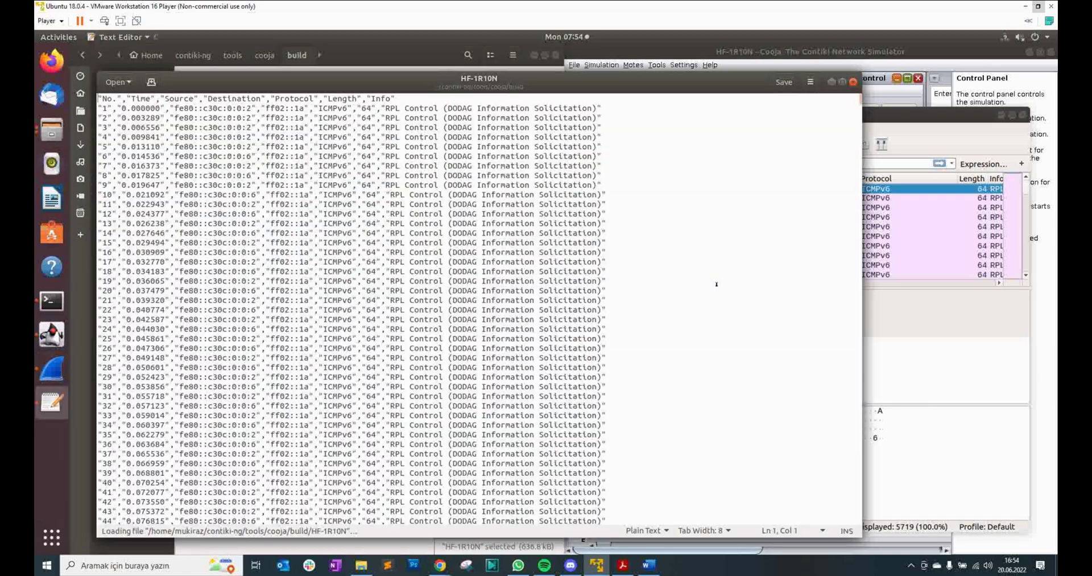
drag(859, 97, 857, 279)
click(852, 82)
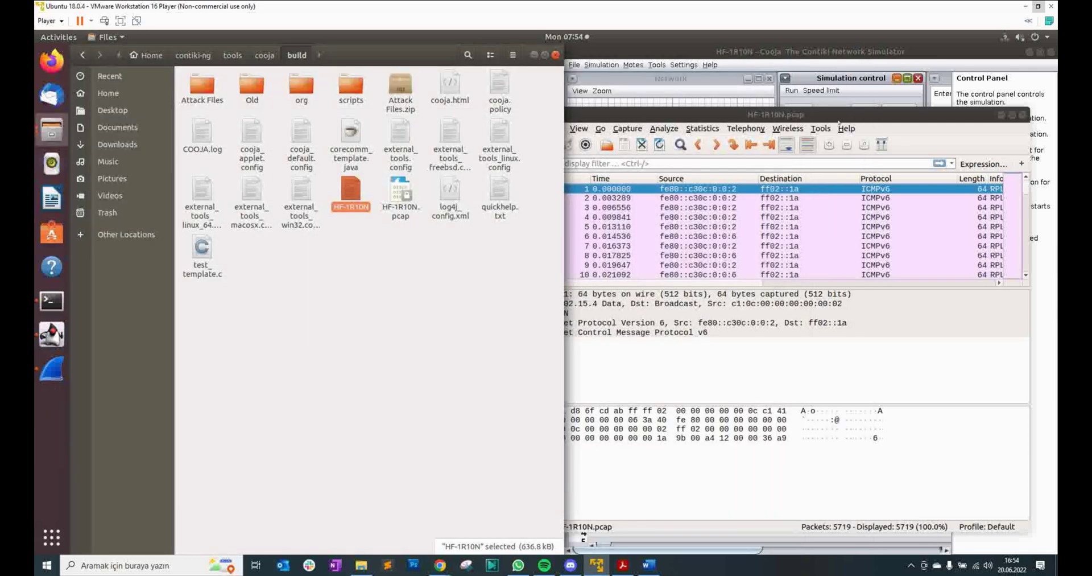
click(844, 112)
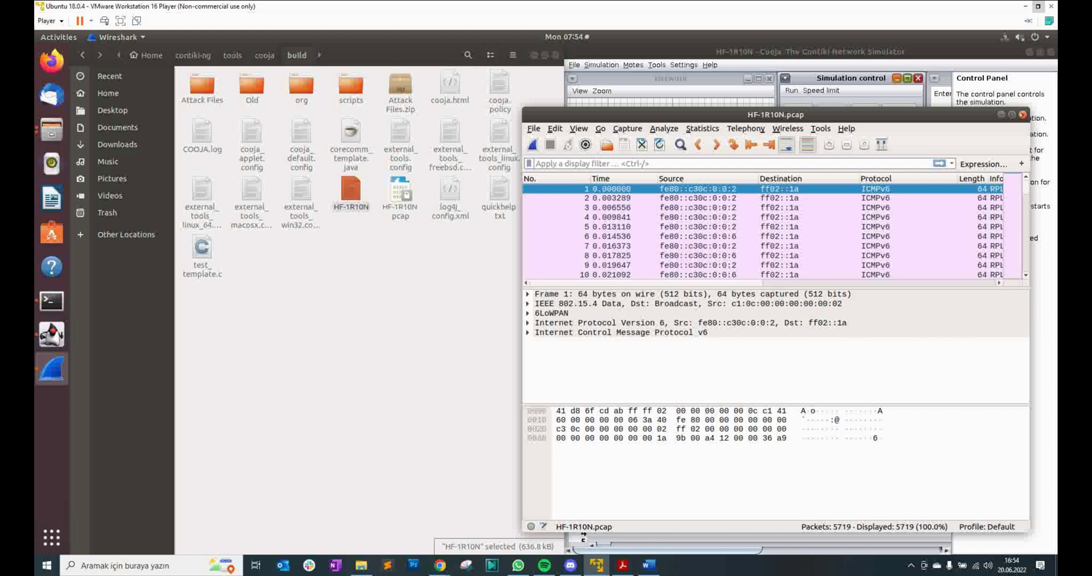
click(1022, 114)
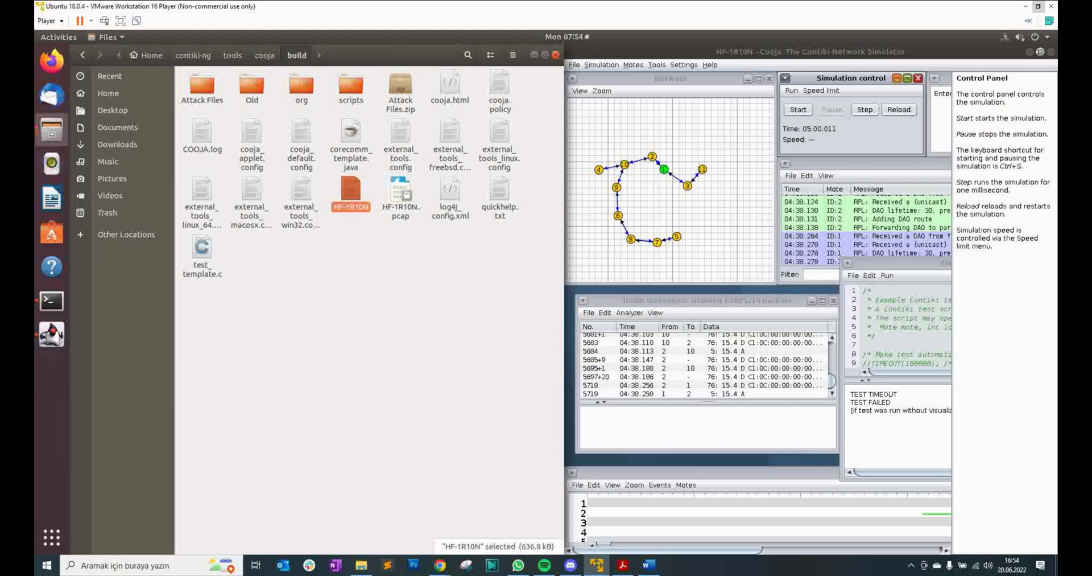
Reset the HF-1R10N simulation to 00:00.000, check mote 11's menu, and open Motes > Add motes.
key(alt+Tab)
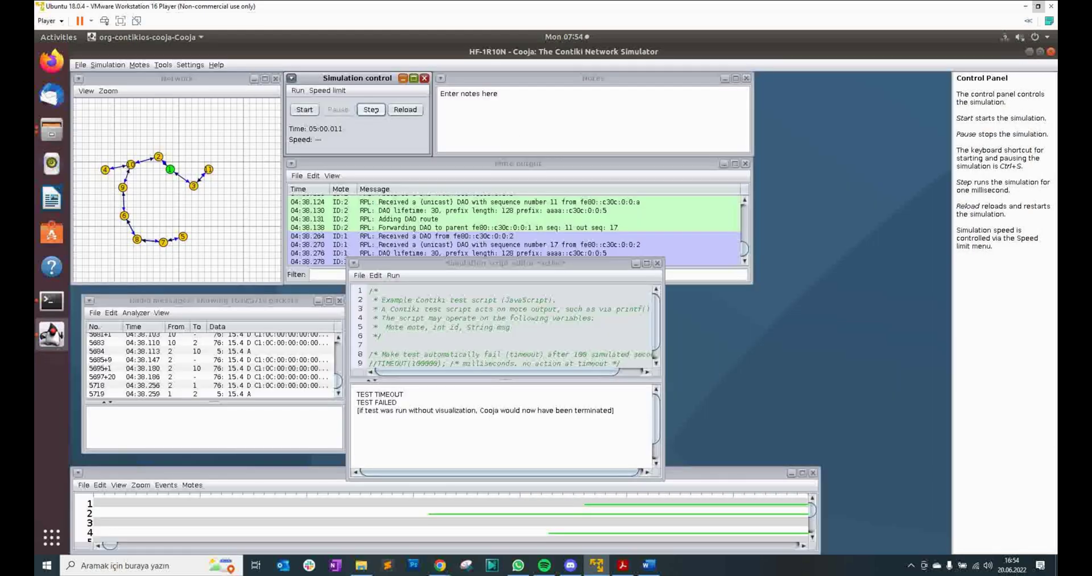
click(405, 109)
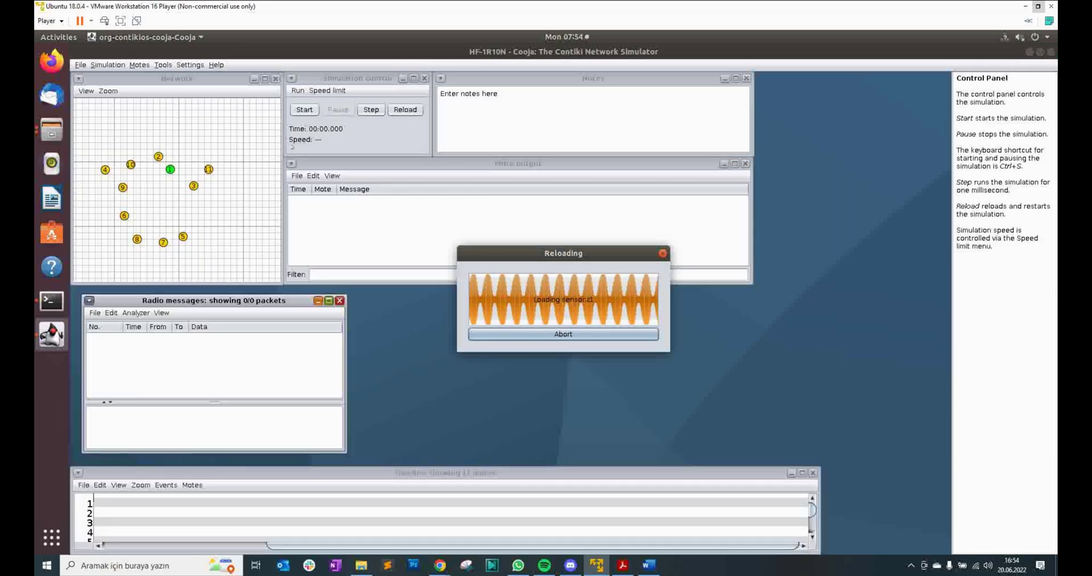
mouse_move(208, 170)
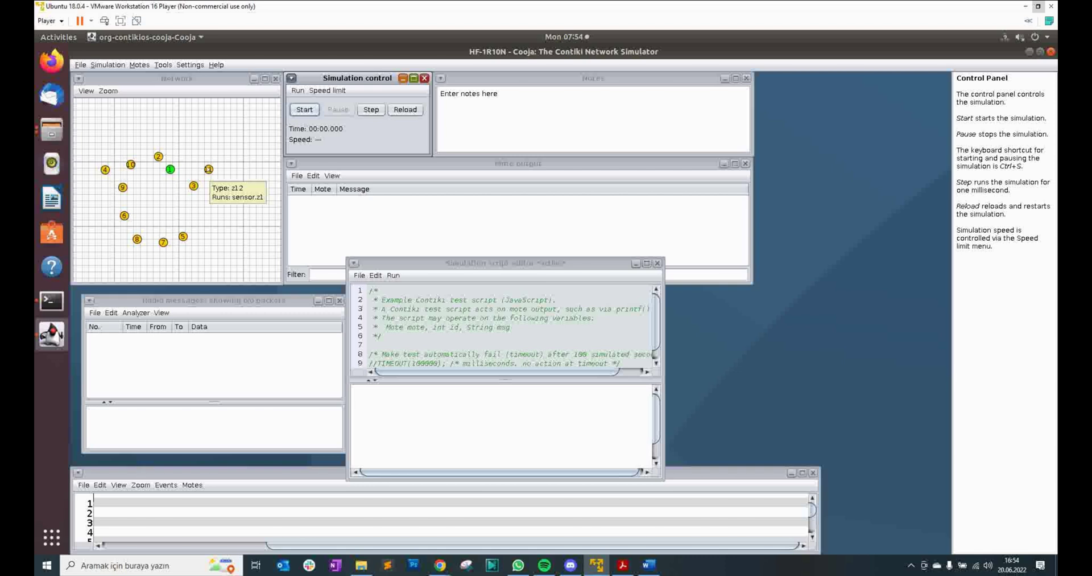
click(208, 169)
right_click(209, 170)
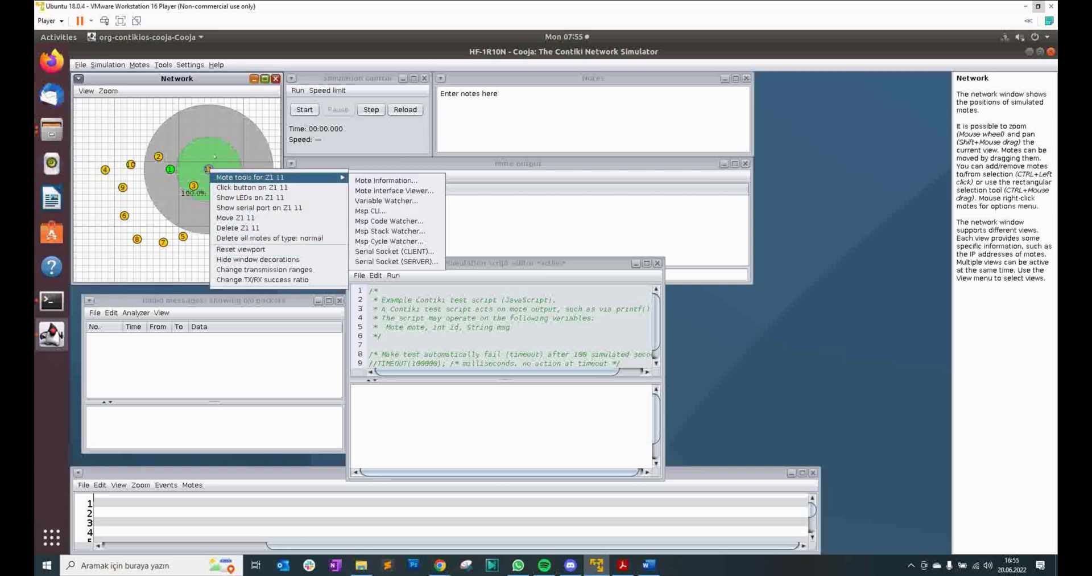
key(Escape)
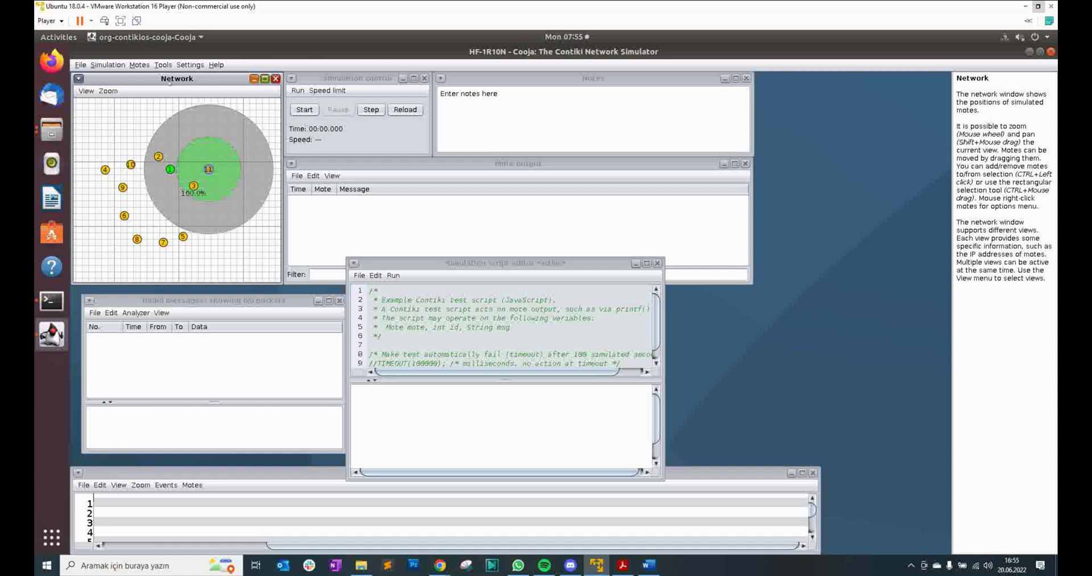
key(alt+m)
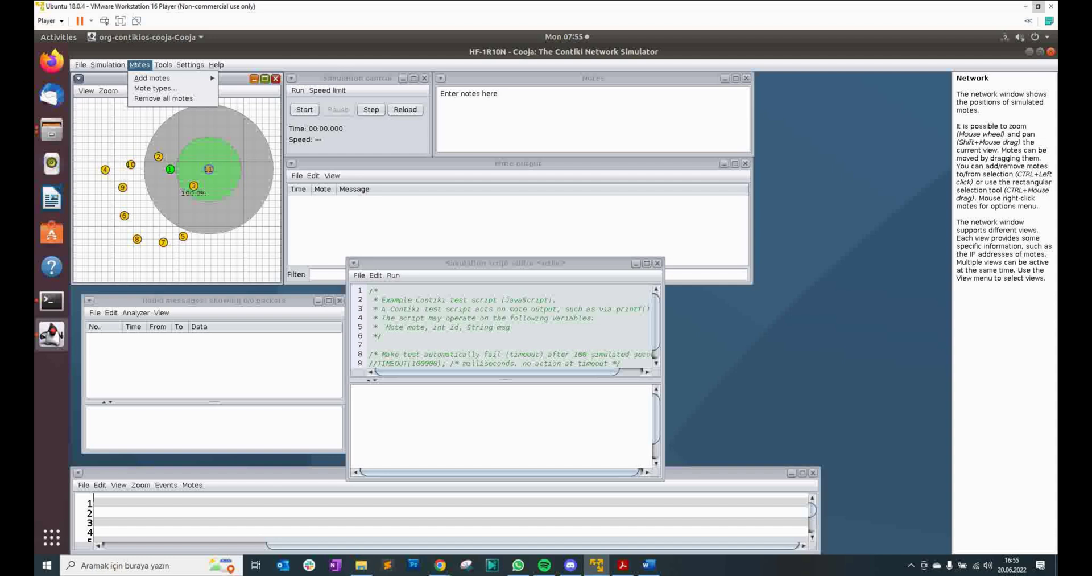
mouse_move(141, 78)
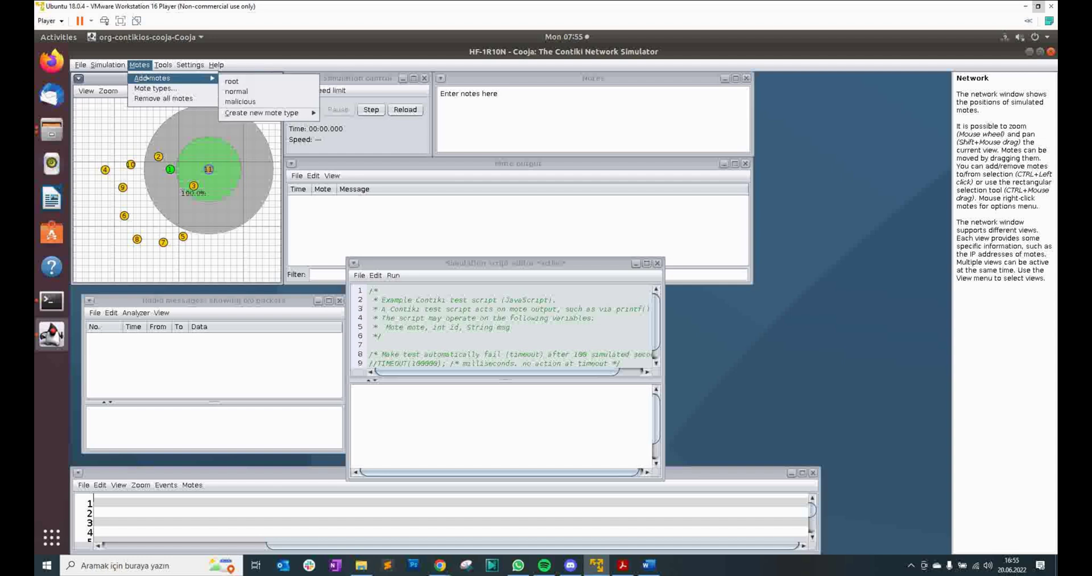
Add one malicious mote and drag it beside mote 11 inside the green range circle.
click(241, 101)
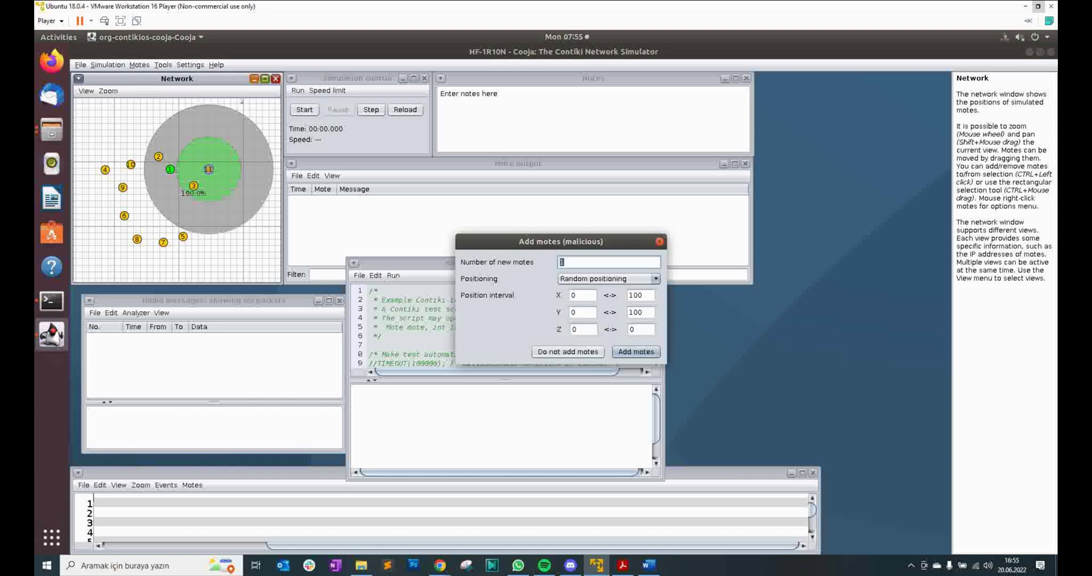
click(636, 351)
scroll(189, 194, down, 2)
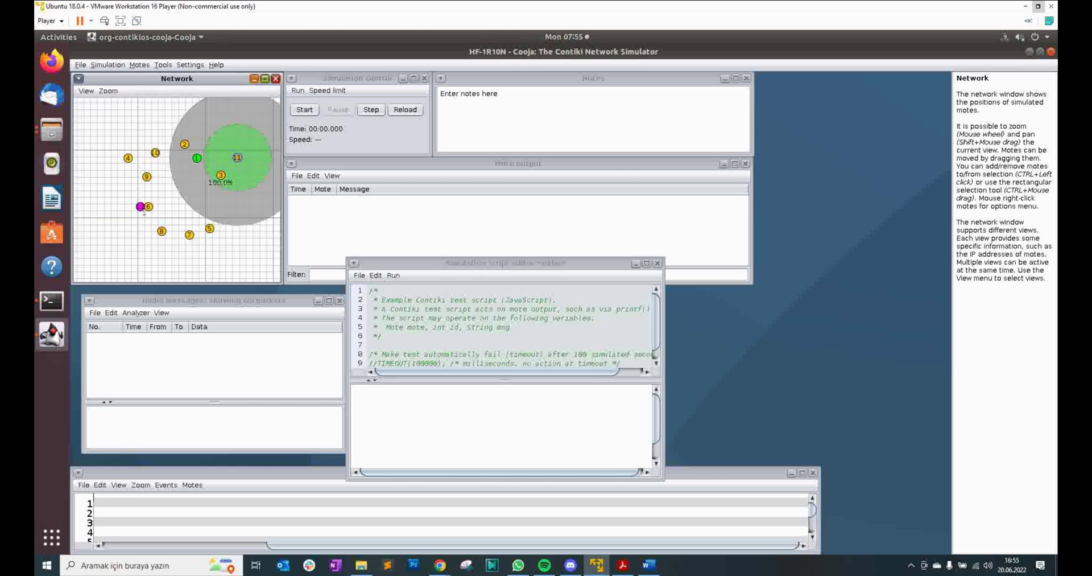
drag(140, 206, 234, 158)
drag(471, 267, 530, 245)
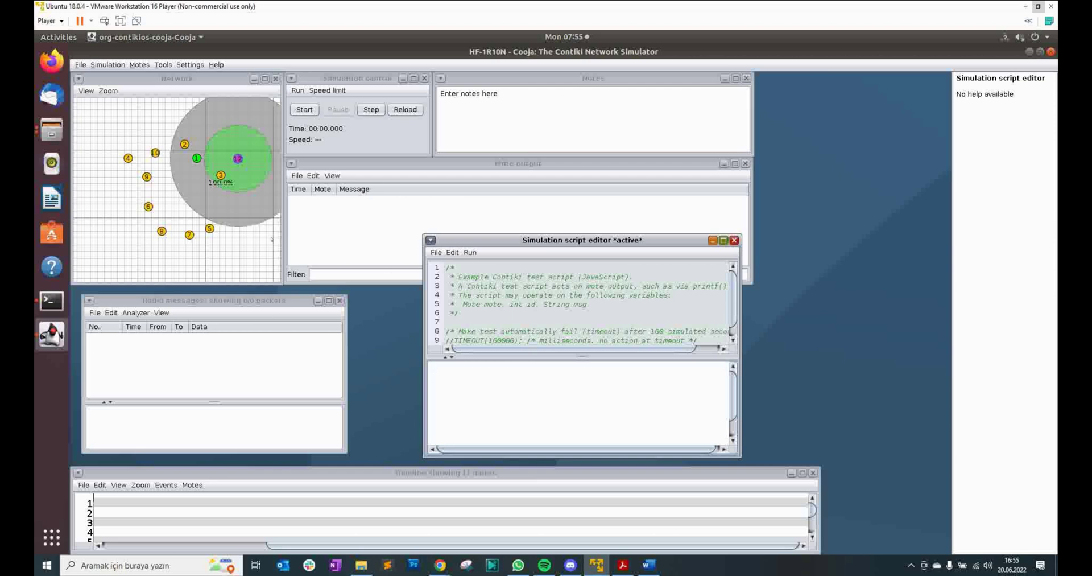
Start the malicious-mote simulation, then rearrange the Cooja and script editor windows.
click(305, 109)
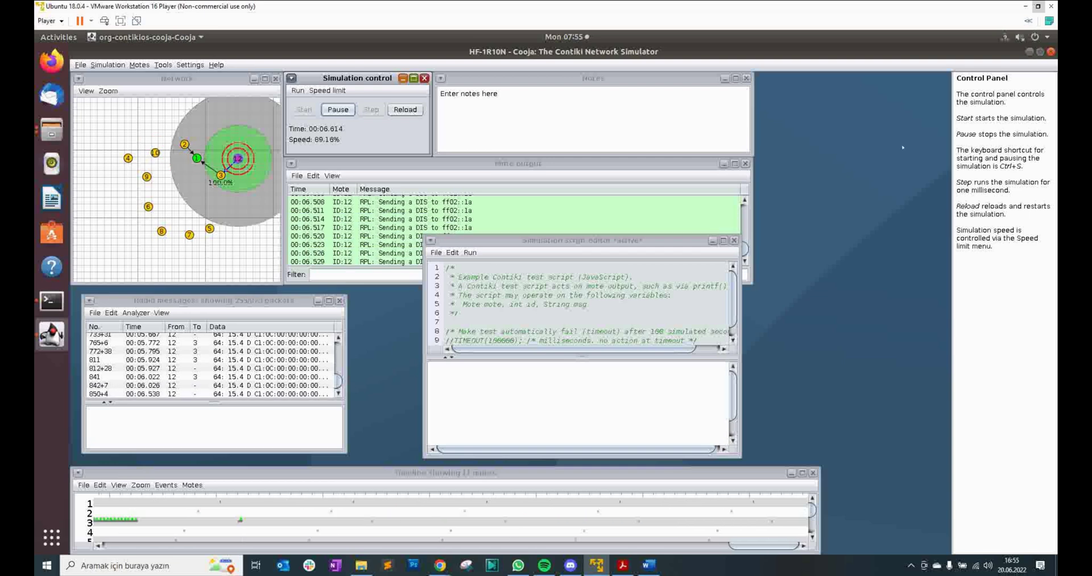
key(super+Down)
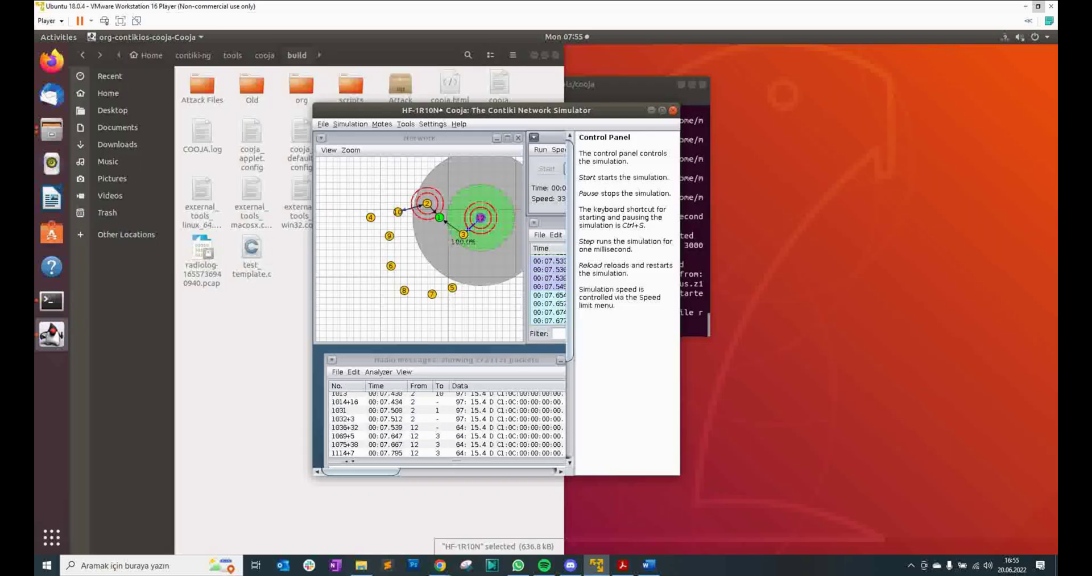
drag(443, 110, 699, 107)
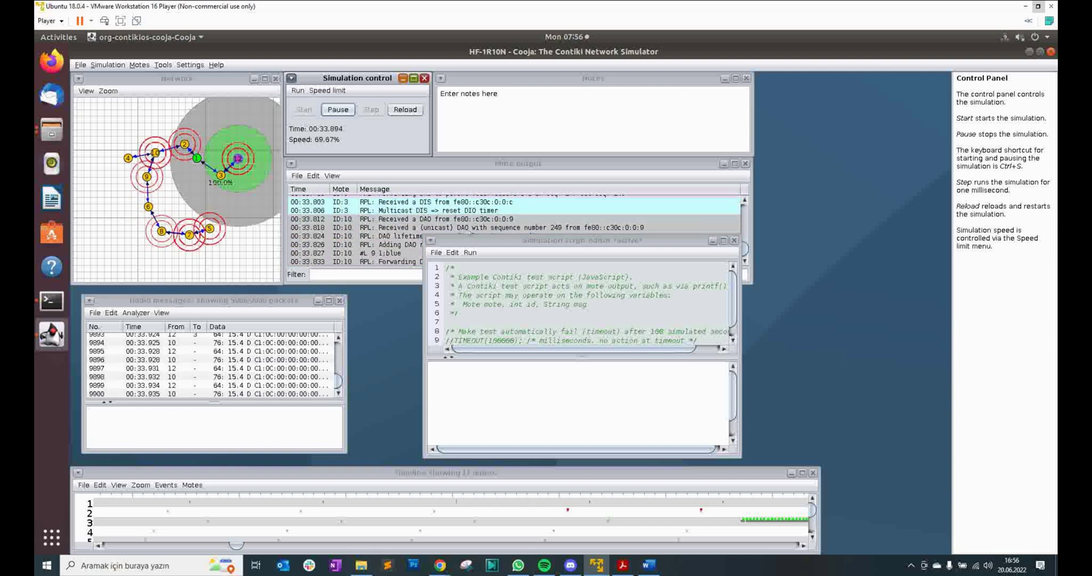
click(477, 245)
drag(477, 245, 511, 233)
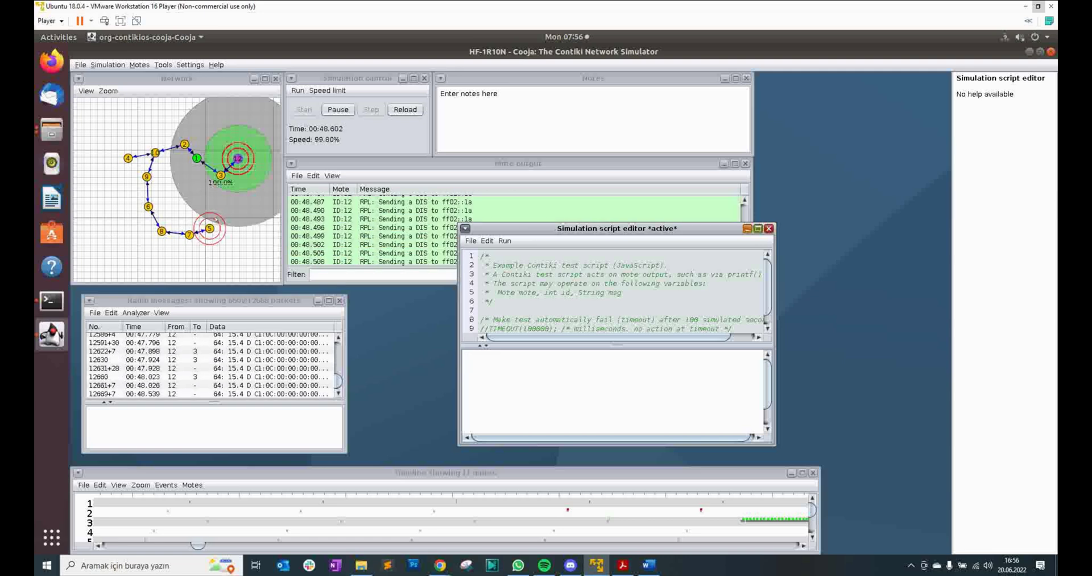
click(166, 216)
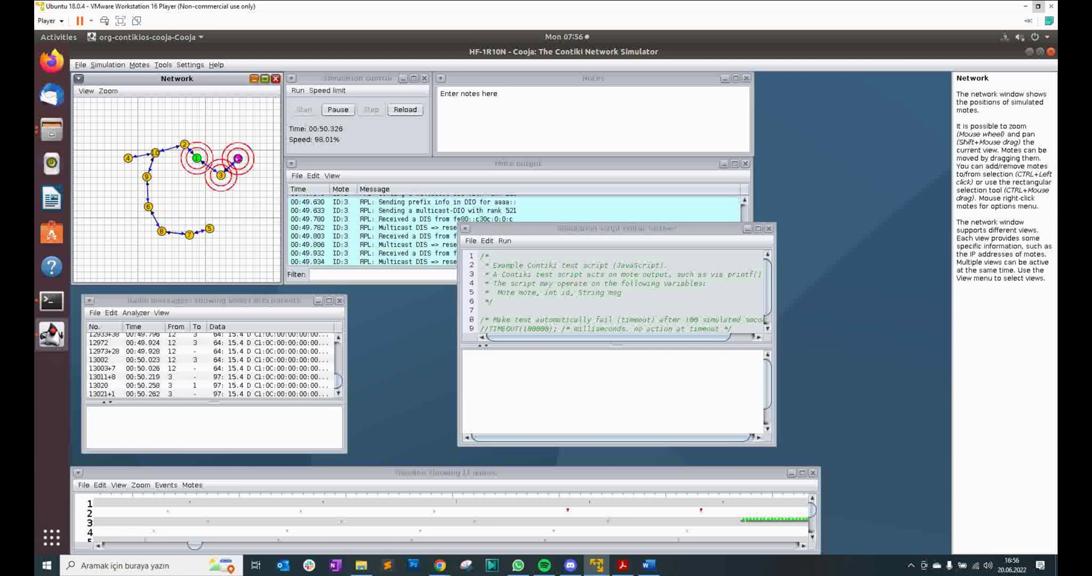
Select mote 12 to show its radio range while the simulation runs to the 05:00 timeout.
click(237, 158)
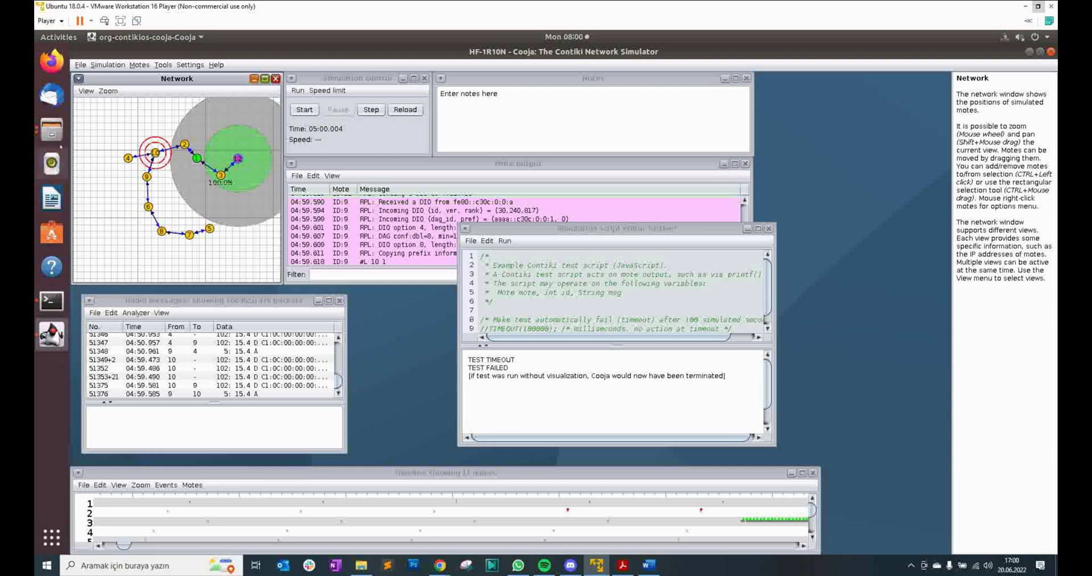
Bring the file manager window showing the cooja build folder to the front.
click(51, 536)
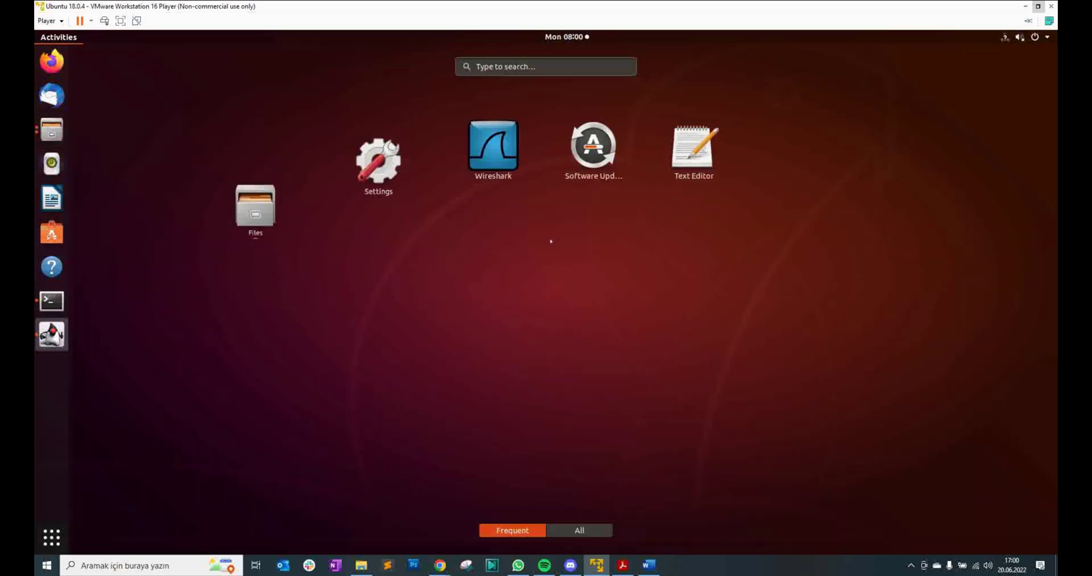
click(618, 272)
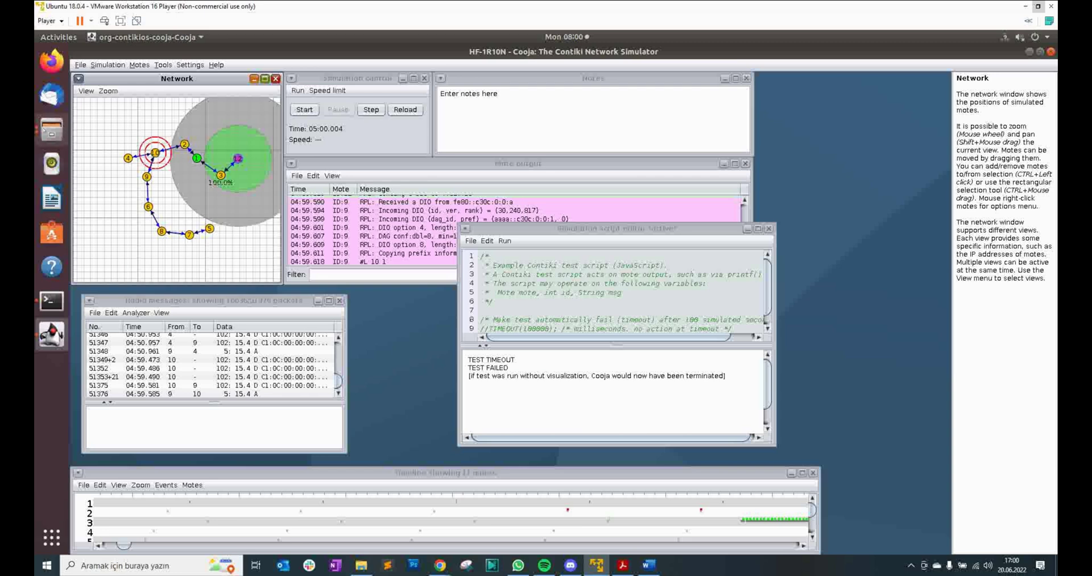
click(52, 130)
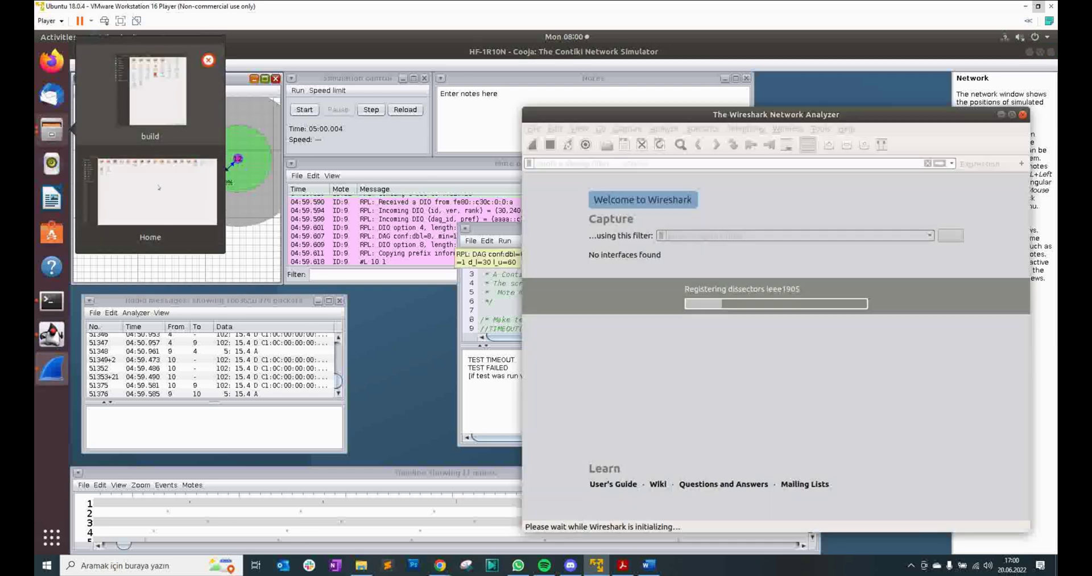
click(159, 188)
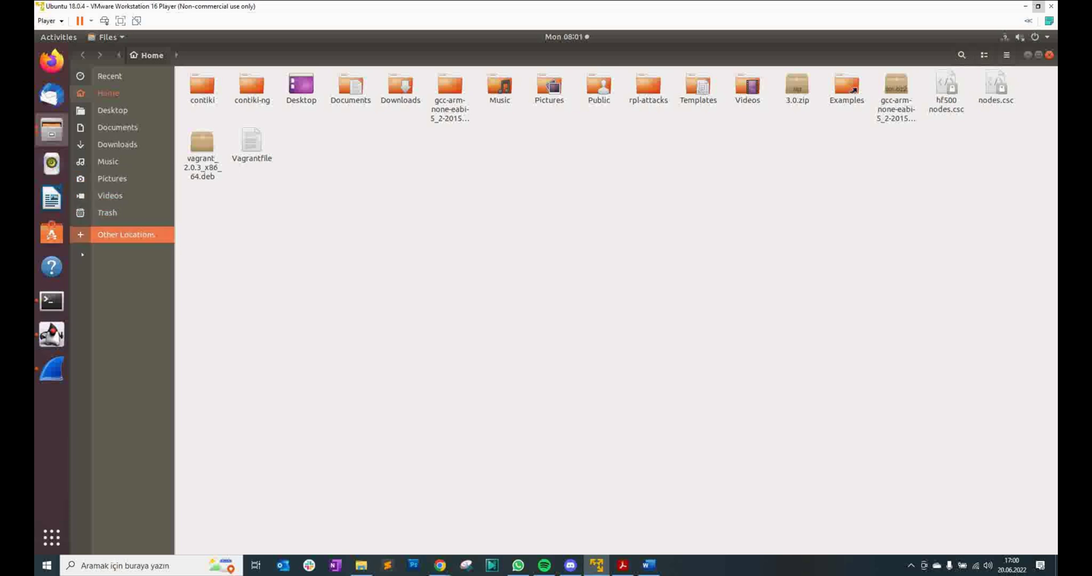
click(51, 130)
click(146, 92)
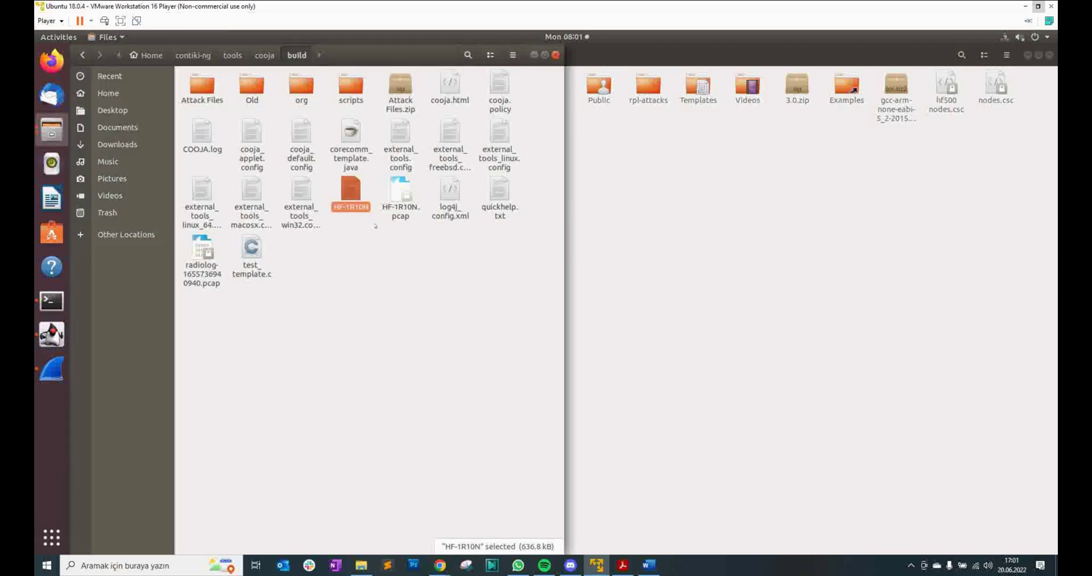
Rename radiolog-1655736940940.pcap to HF-1R9N1M.pcap.
click(202, 253)
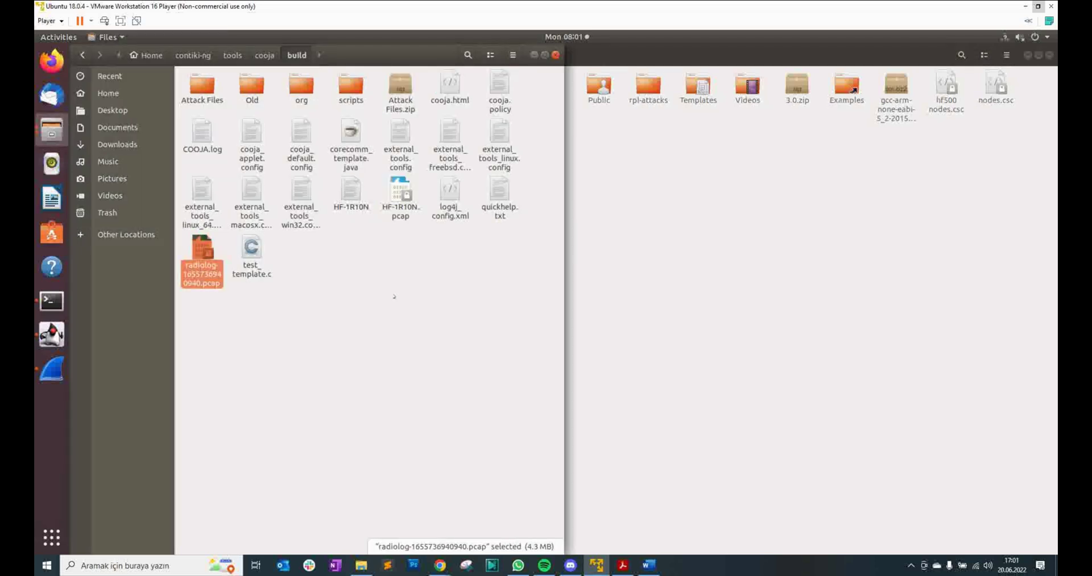
right_click(194, 263)
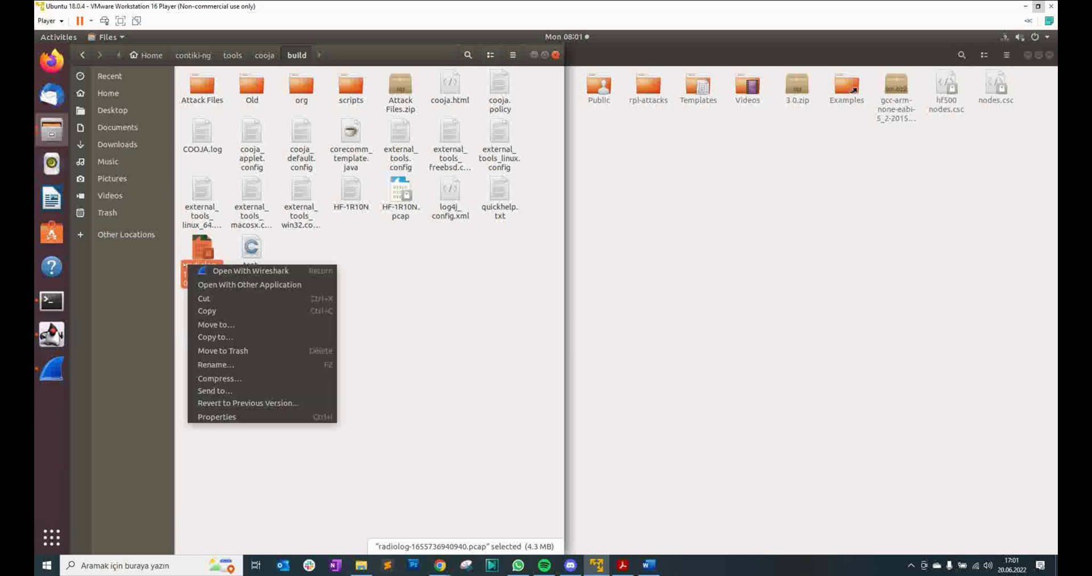
click(219, 364)
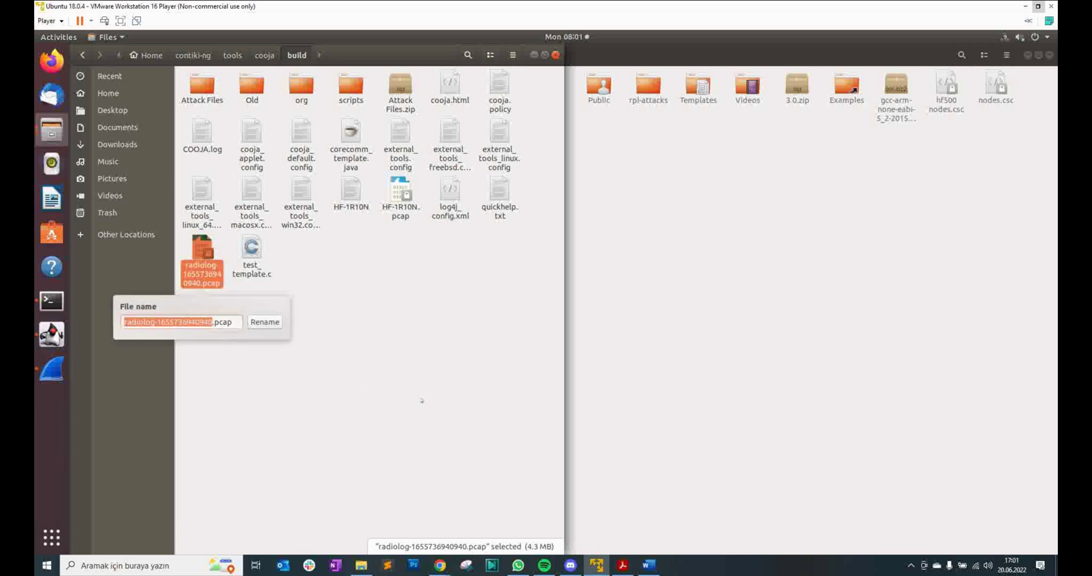
text(HF)
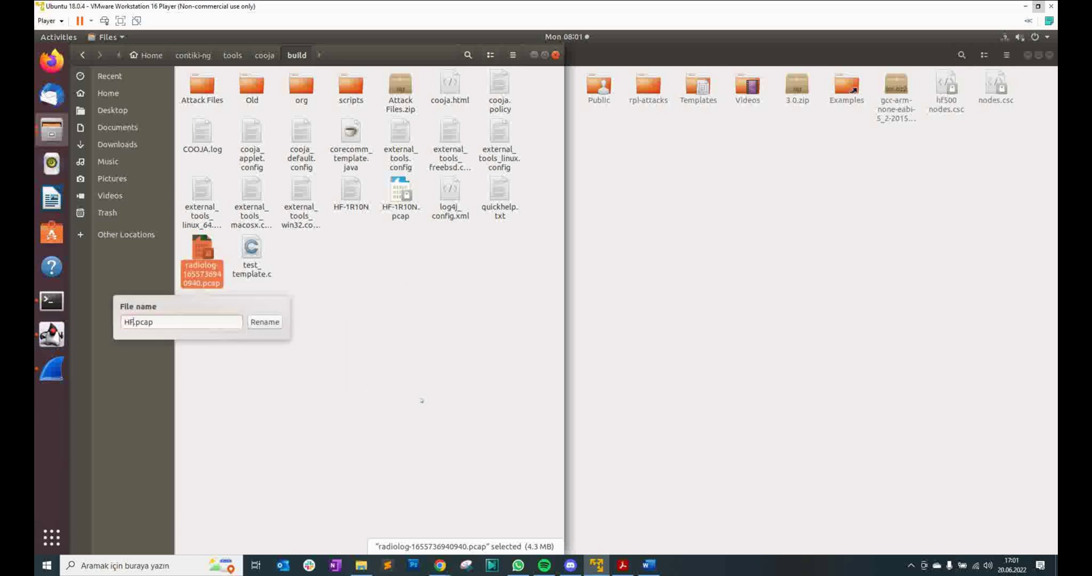
text(-1R9N1M)
click(265, 322)
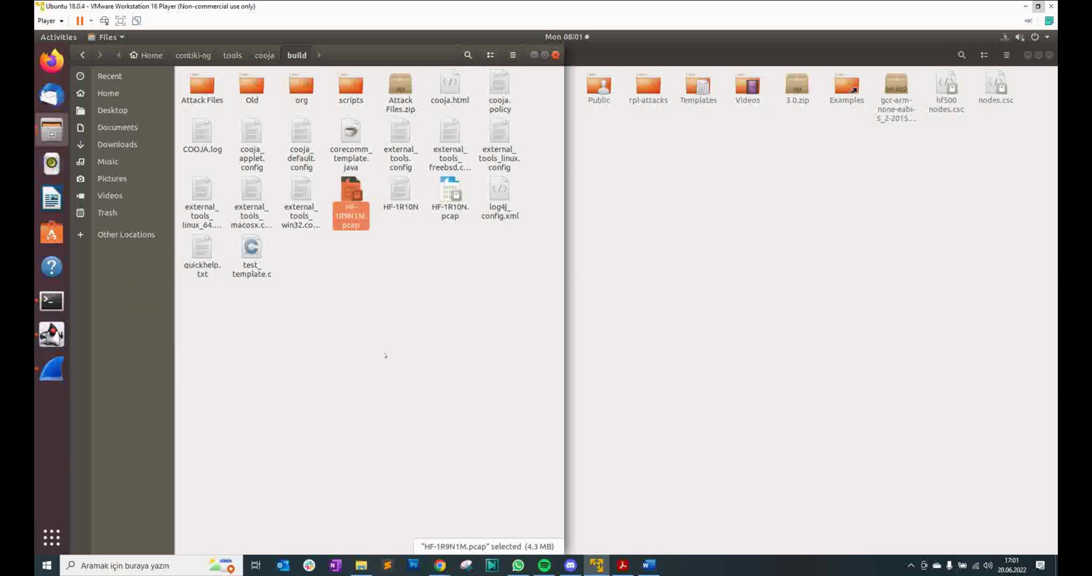
click(385, 354)
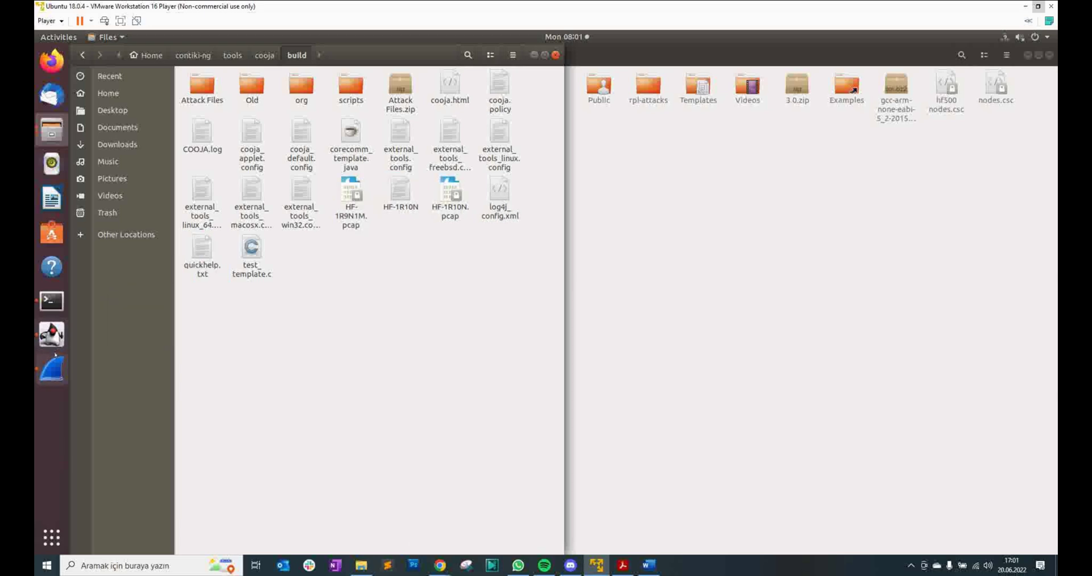
Open the HF-1R10N.pcap capture in Wireshark.
click(52, 368)
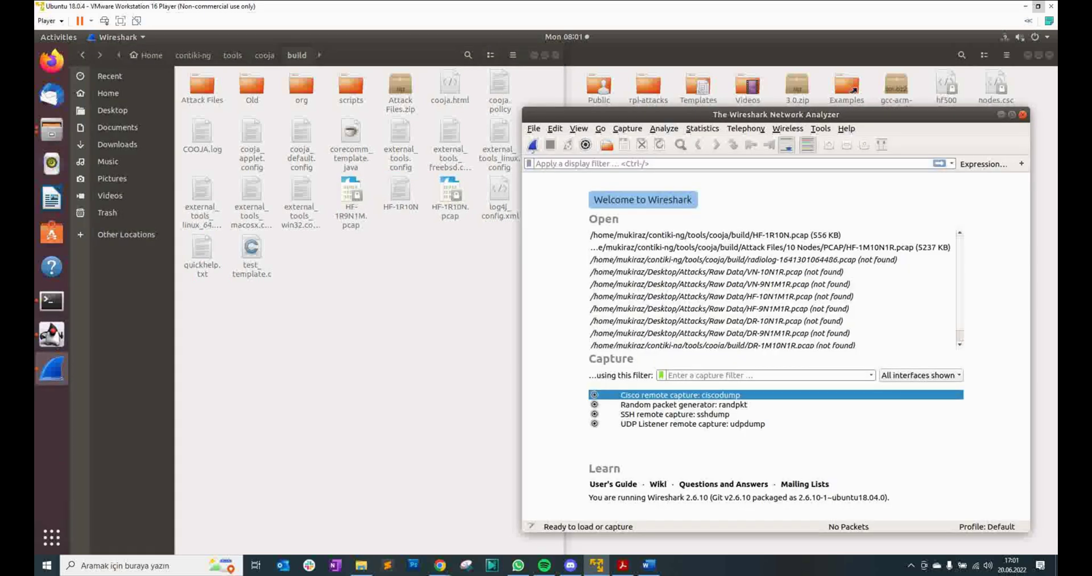
click(533, 128)
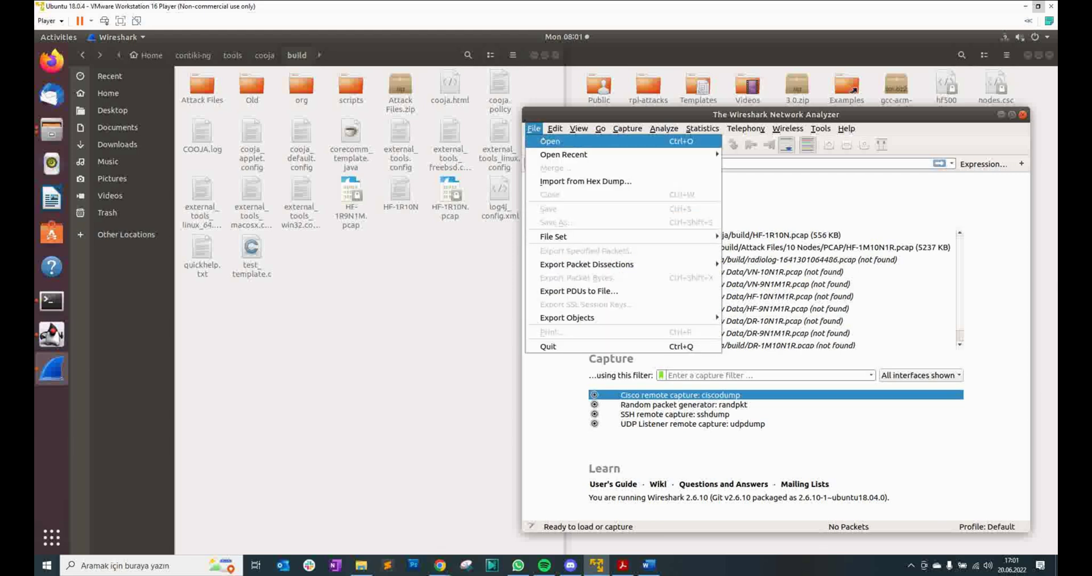
click(547, 138)
scroll(785, 300, down, 5)
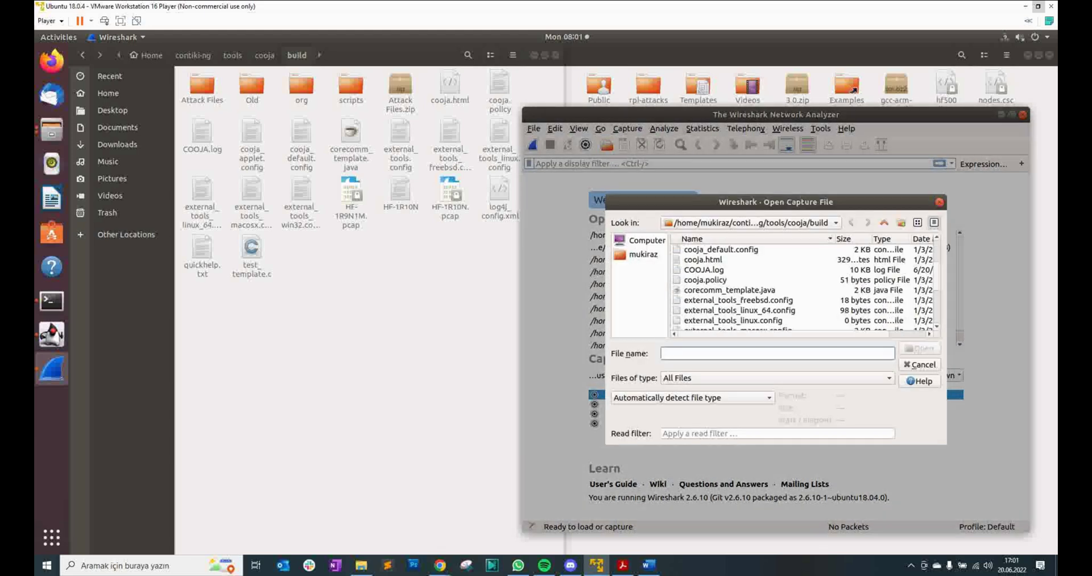
click(715, 289)
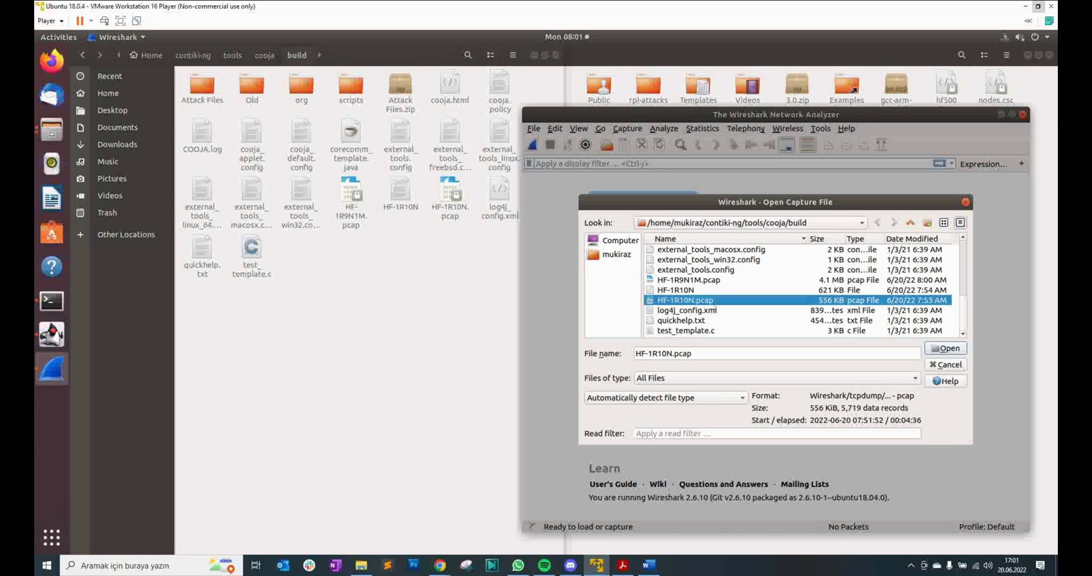
click(934, 345)
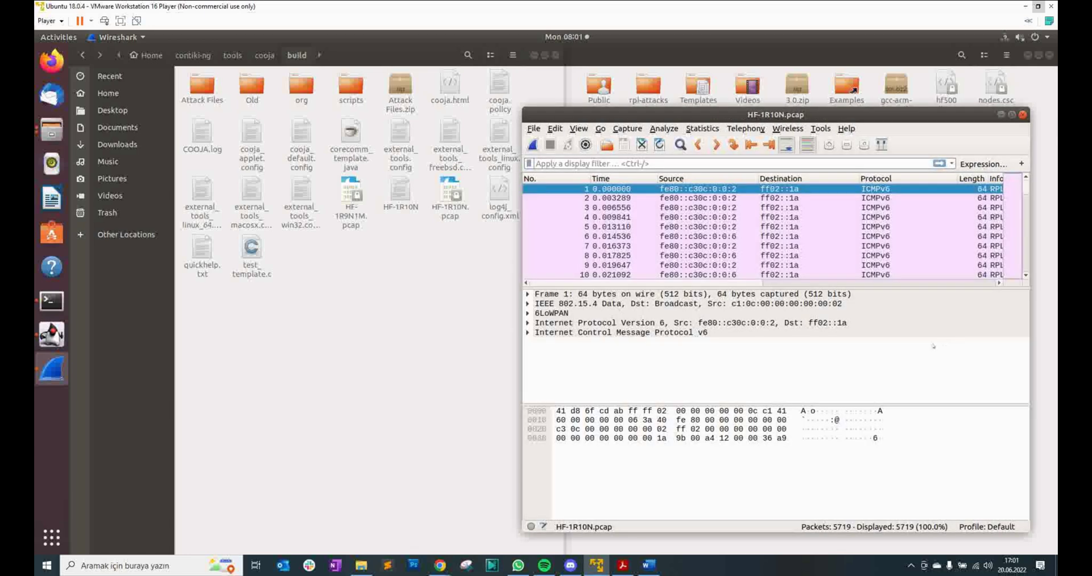
Export the packet dissections as CSV named HF-1R9N1M, then close Wireshark.
click(534, 128)
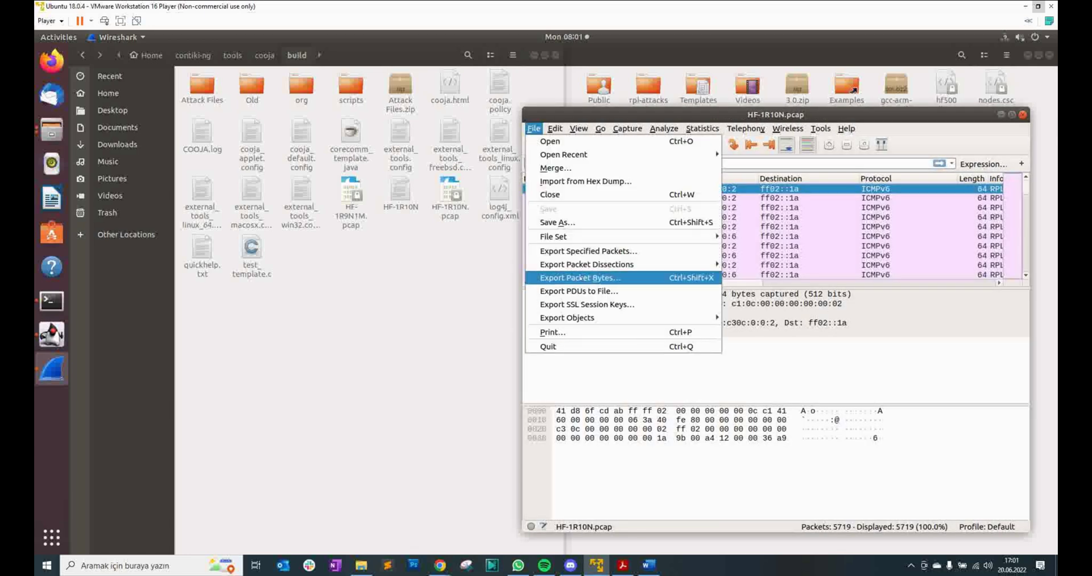
mouse_move(586, 264)
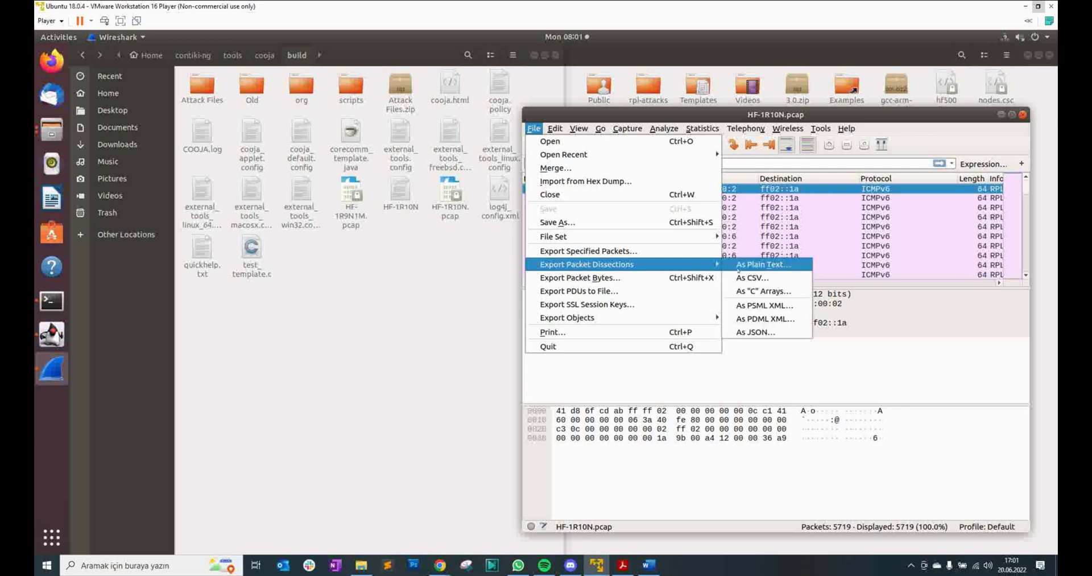
click(742, 278)
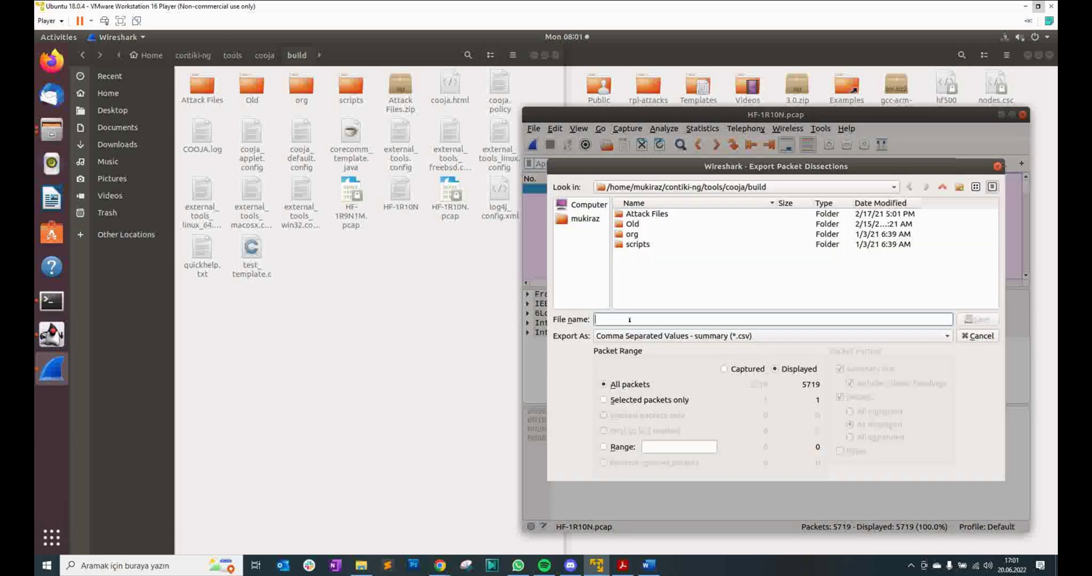
text(HF-1R)
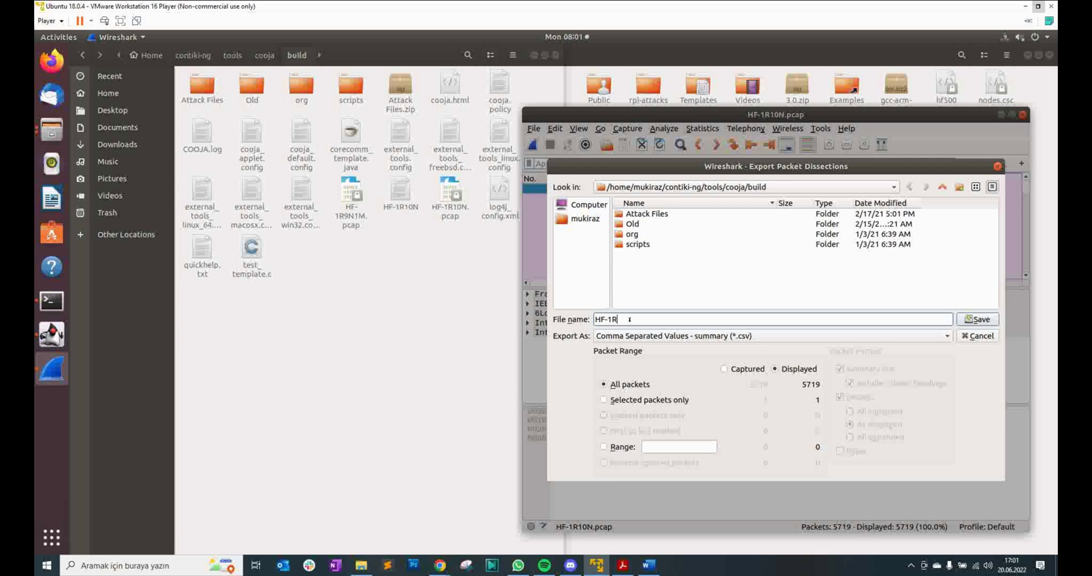
text(9N1M)
click(971, 319)
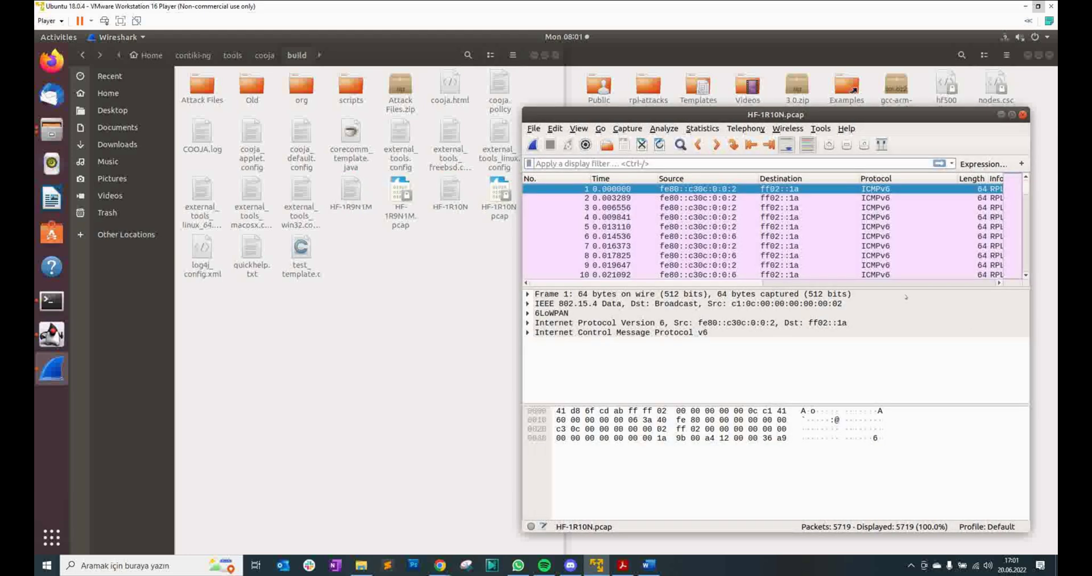
click(1022, 114)
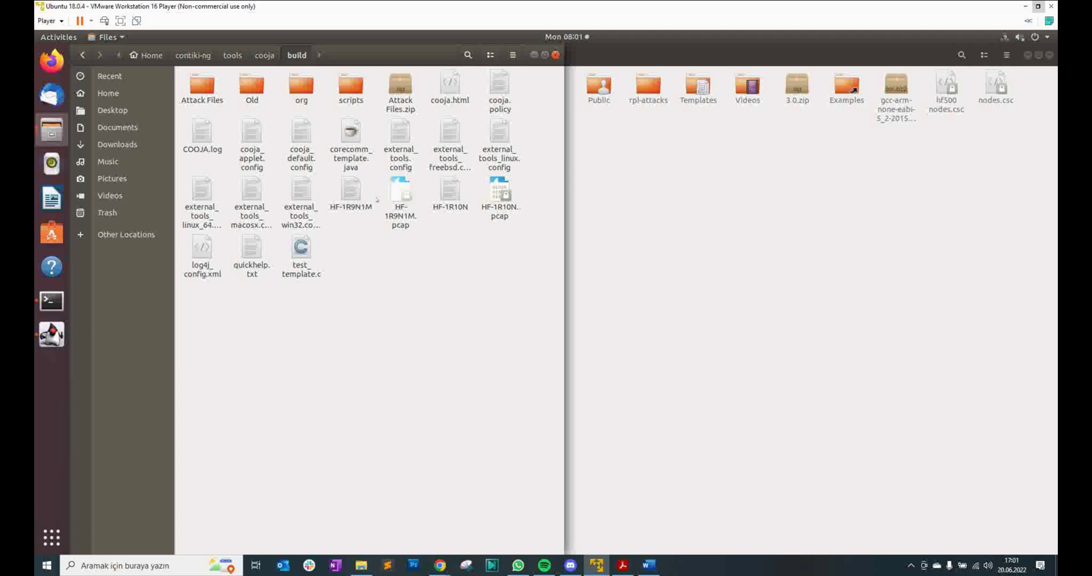
Open HF-1R9N1M in gedit, highlight its final record 51376, and dock it right.
double_click(350, 190)
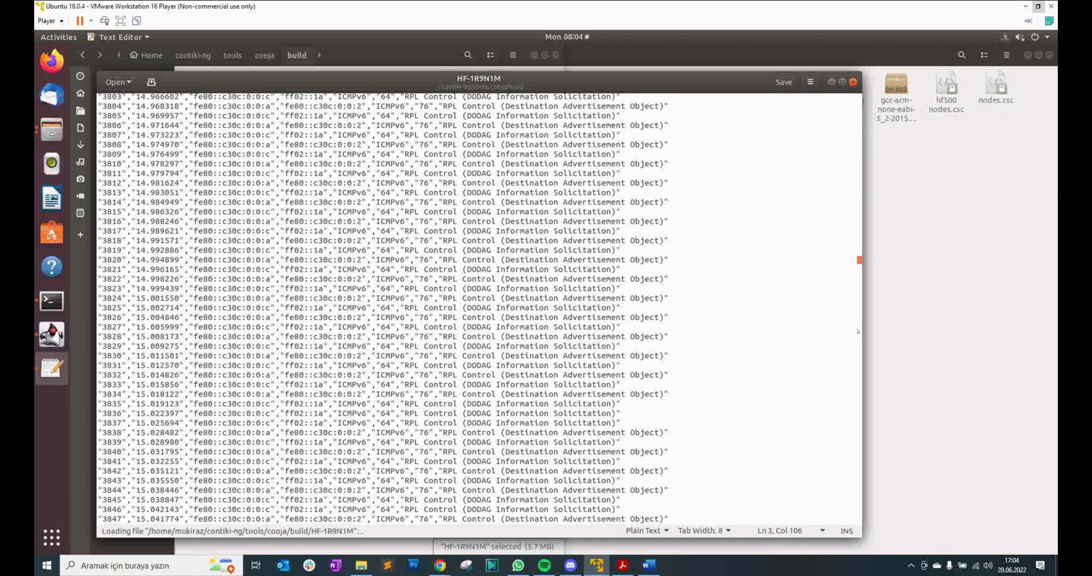
drag(857, 330, 858, 456)
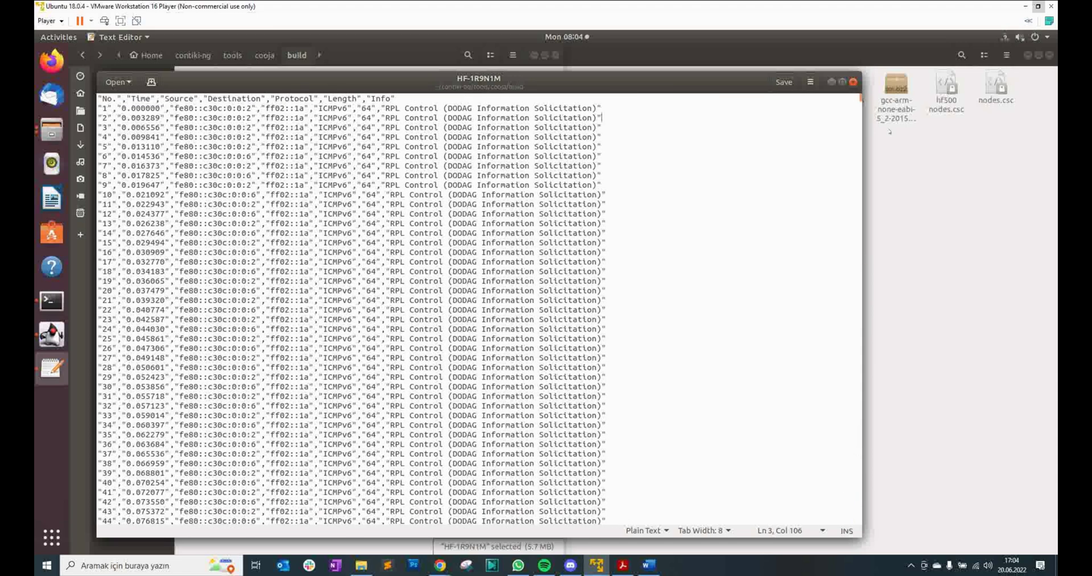
drag(859, 96, 859, 439)
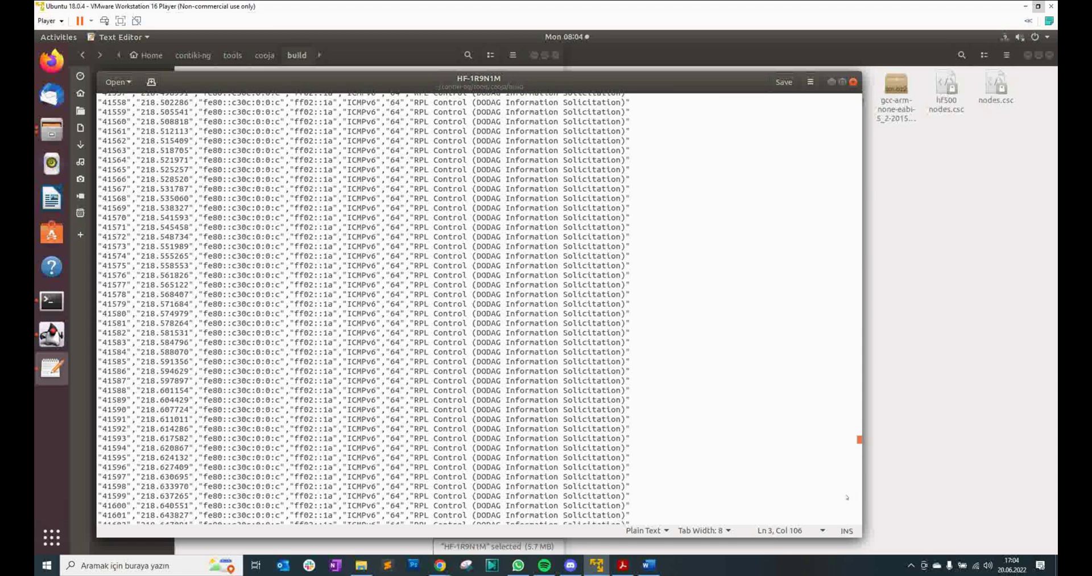
drag(847, 497, 858, 520)
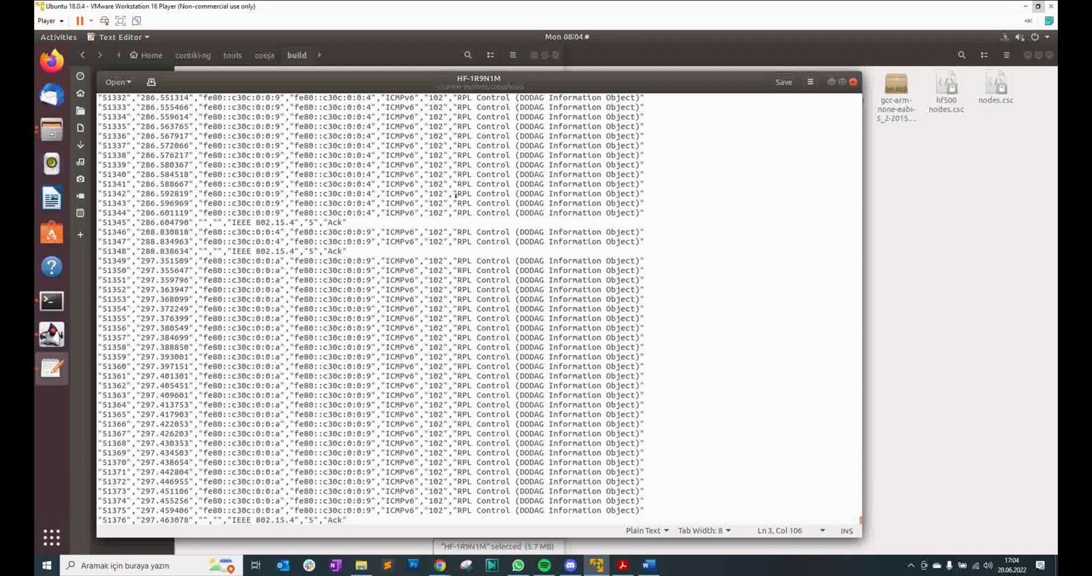
drag(111, 519, 101, 518)
click(124, 519)
drag(112, 520, 123, 518)
key(super+Right)
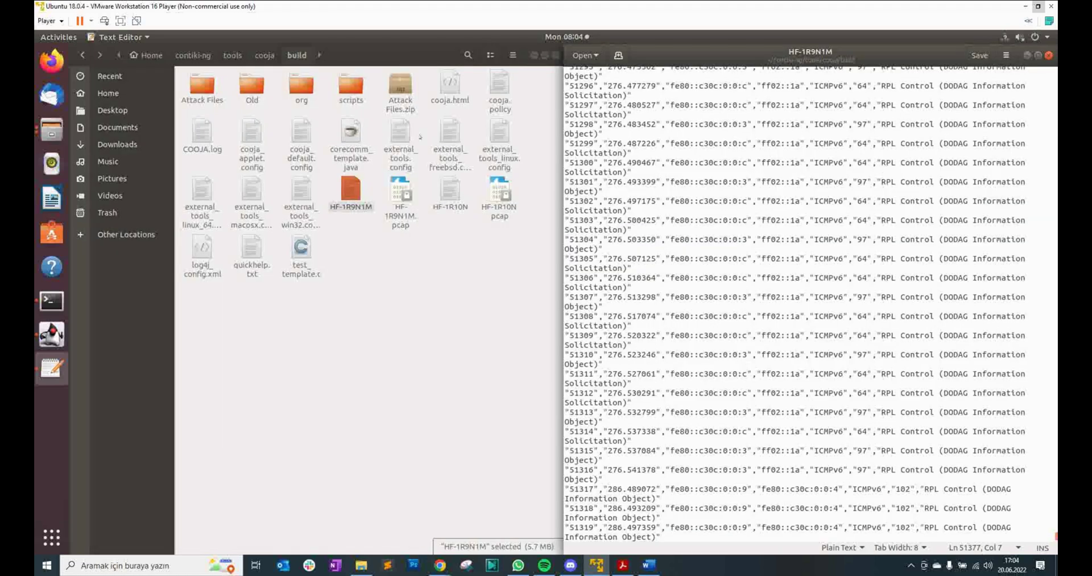
Open HF-1R10N docked left, highlight its final record 5719, and scroll HF-1R9N1M down.
double_click(449, 190)
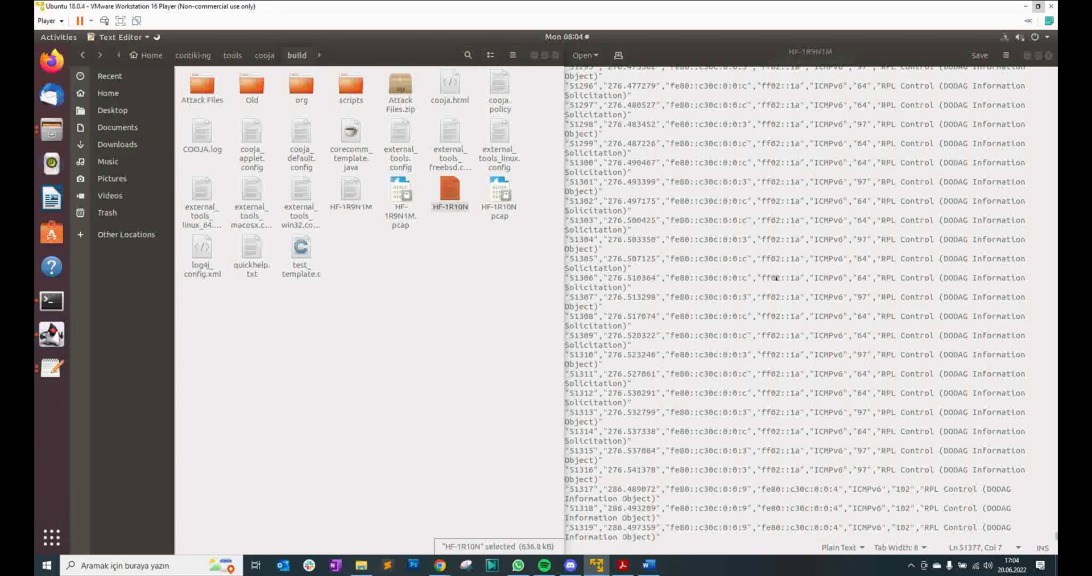
key(super+Left)
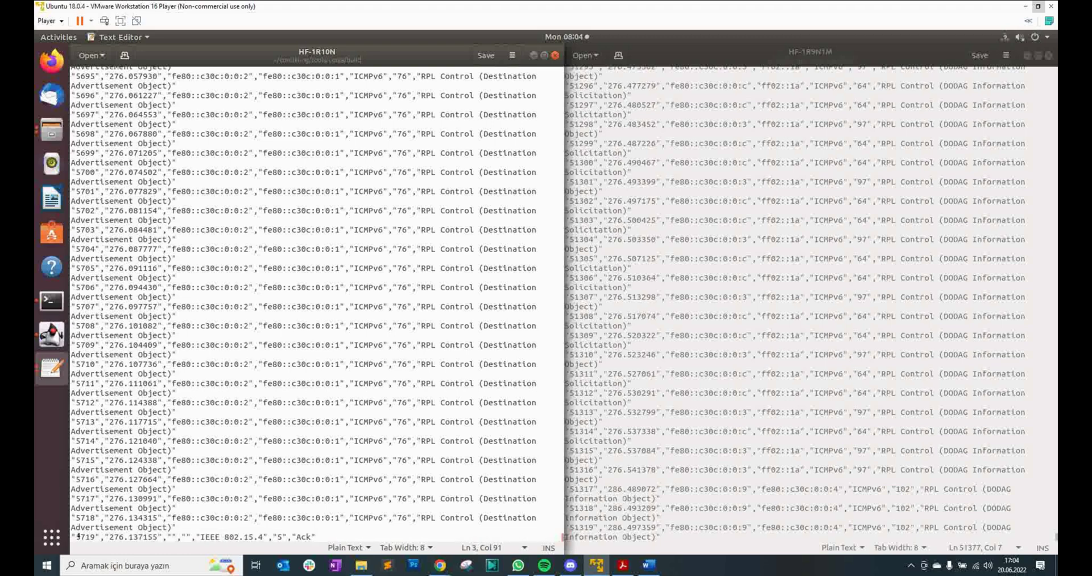
click(81, 536)
drag(80, 536, 91, 535)
click(687, 393)
scroll(715, 388, down, 5)
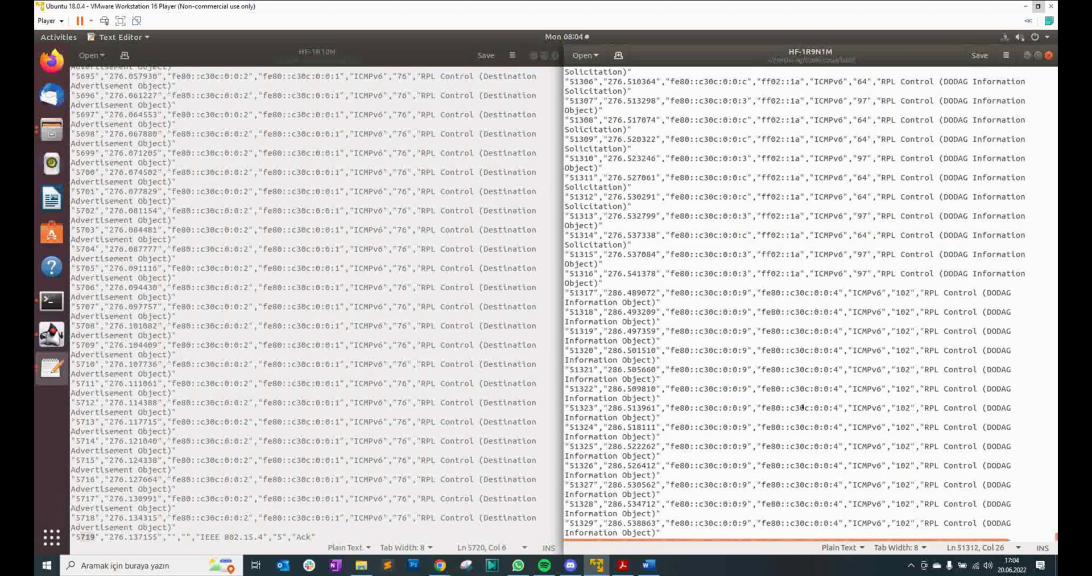
scroll(710, 384, down, 10)
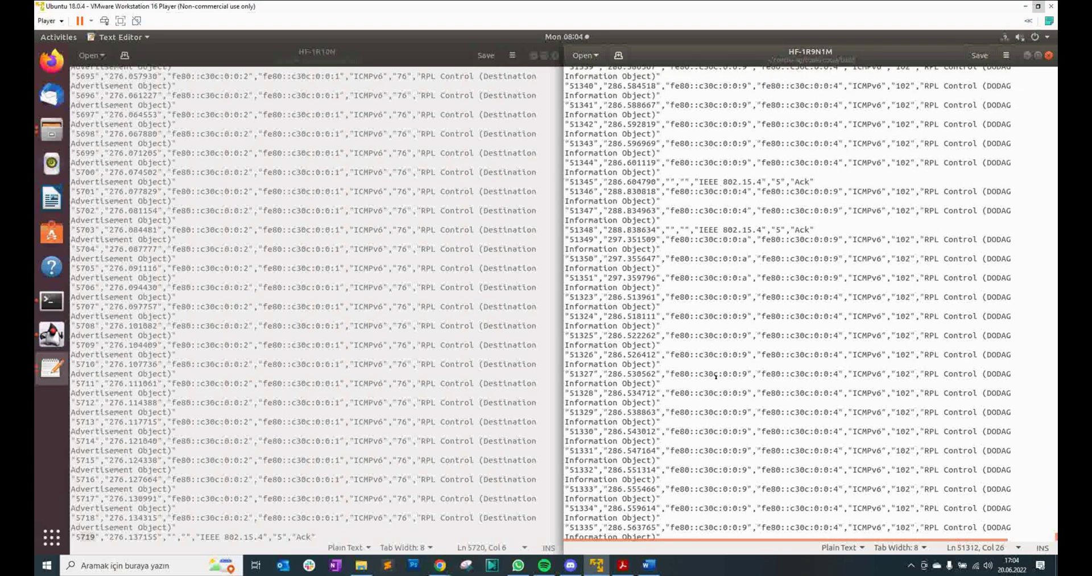